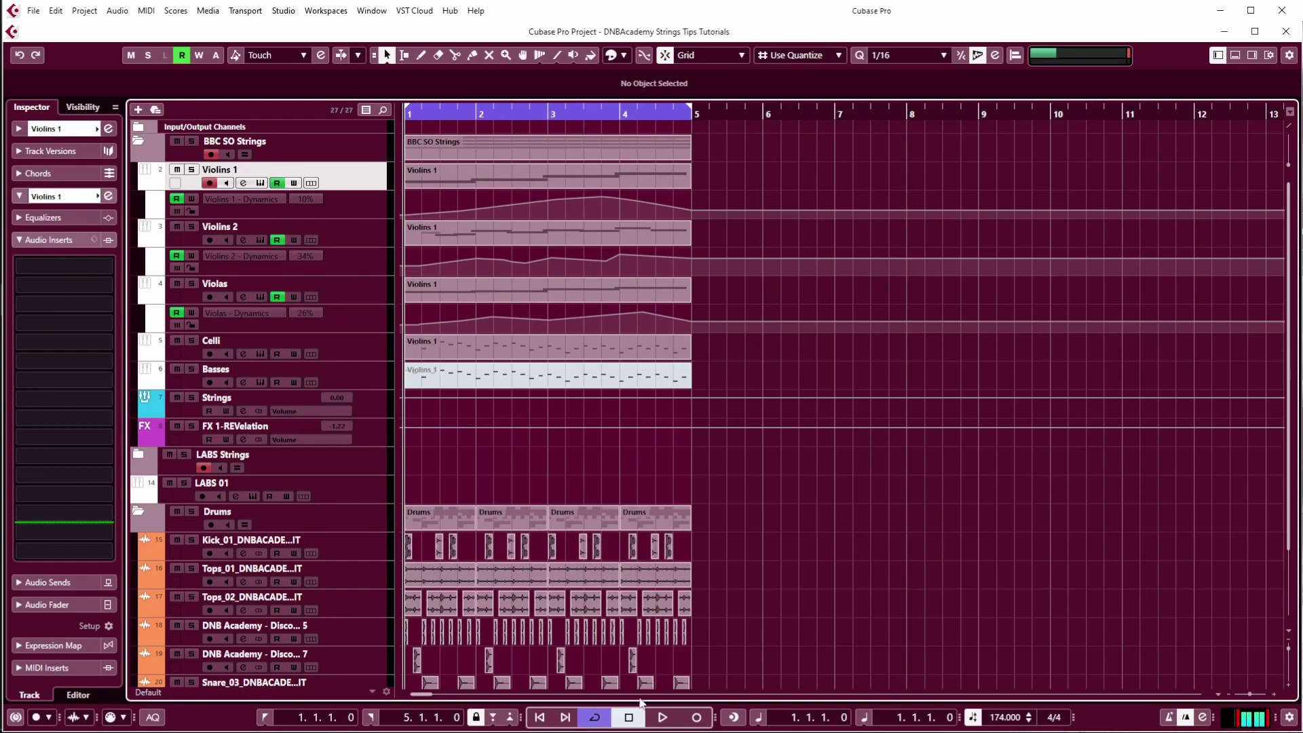
Step: Play the strings and drums arrangement from the start of the project
click(663, 717)
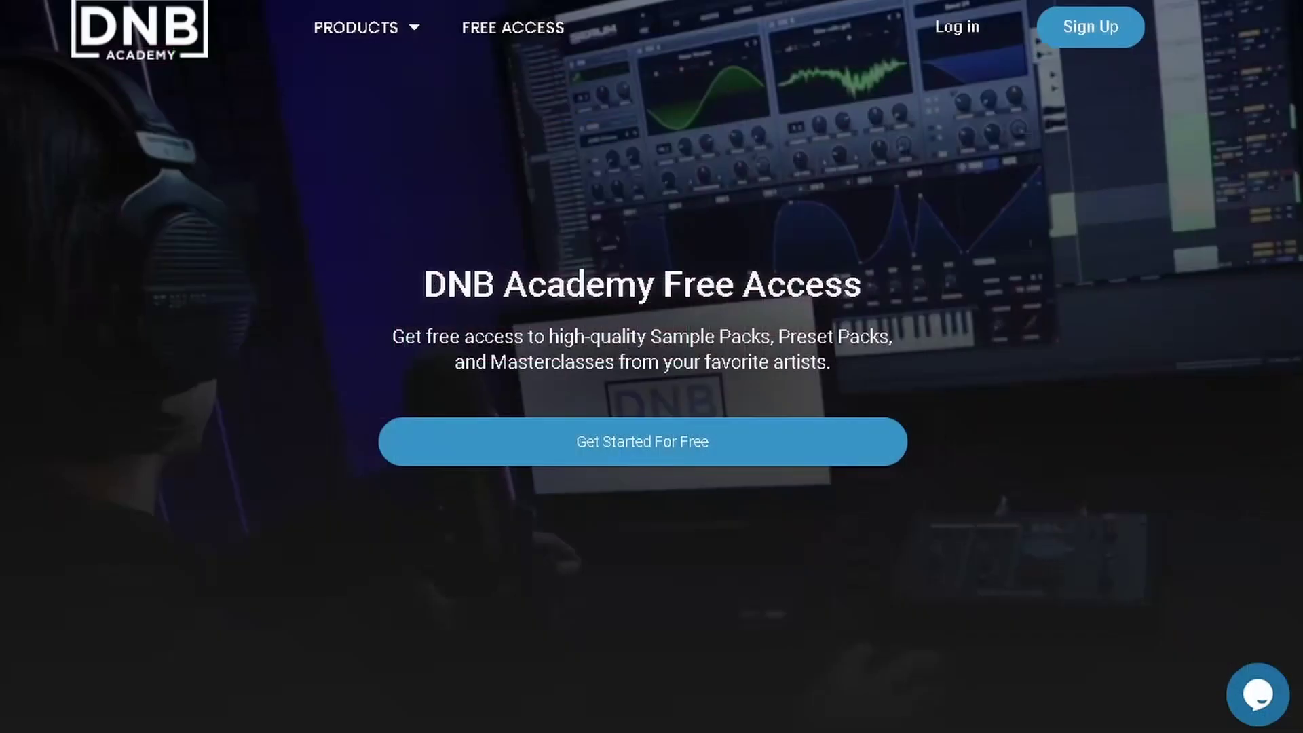
Step: Look through the DNB Academy Free Access page, covering the masterclasses, sample and preset packs, e-books, community and products sections
scroll(643, 366, down, 2)
scroll(643, 367, down, 3)
scroll(642, 366, down, 3)
scroll(642, 366, down, 4)
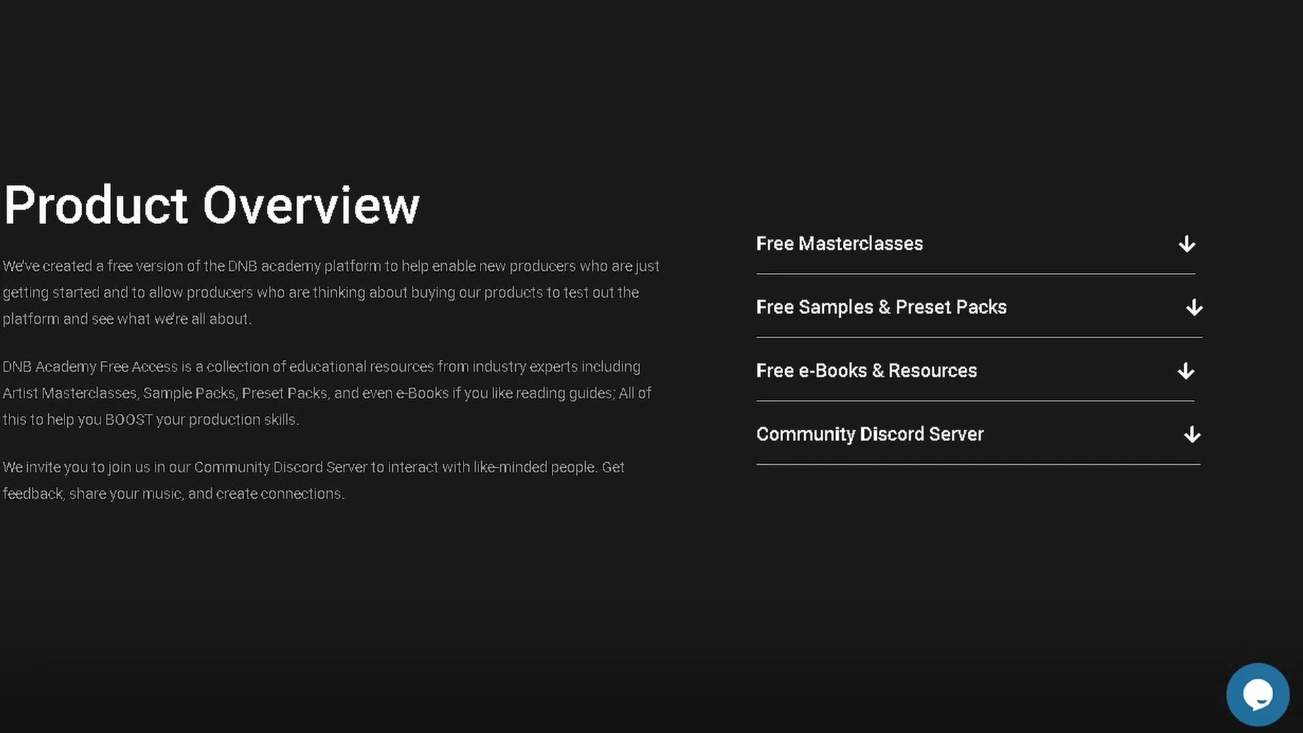
scroll(643, 367, down, 4)
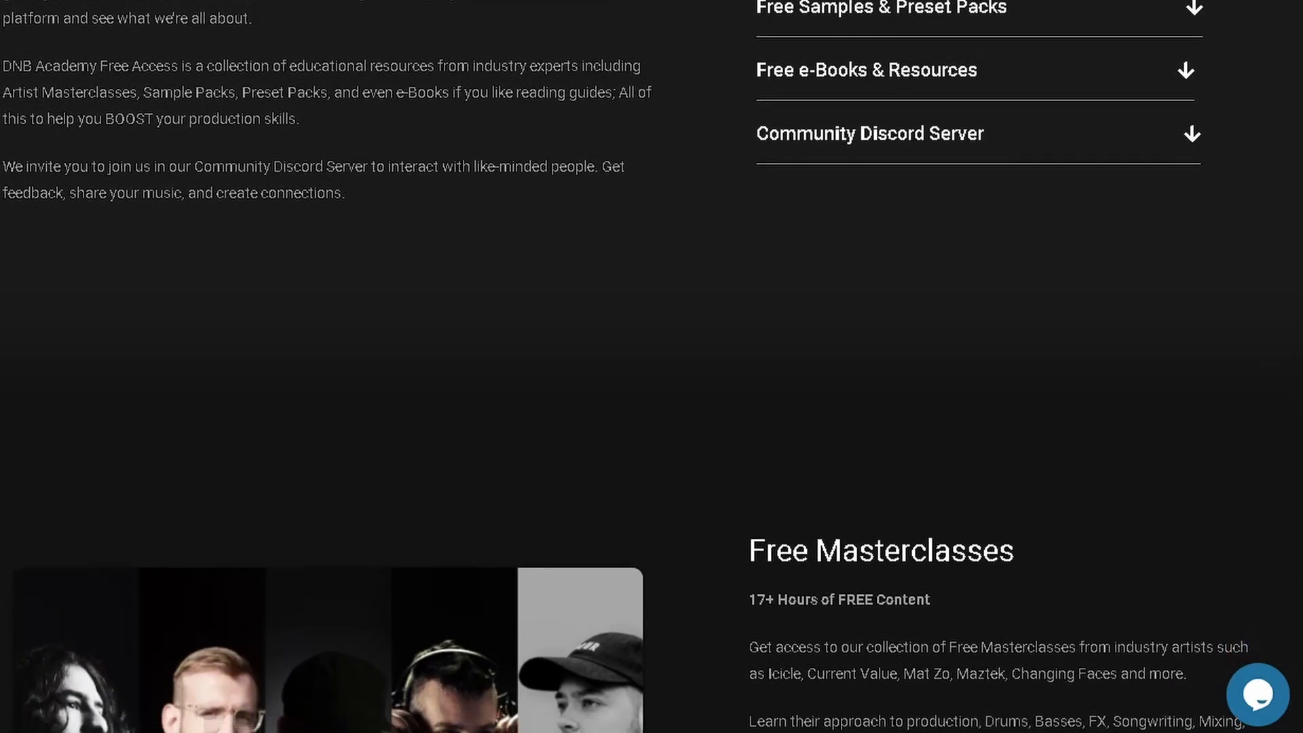
scroll(643, 366, down, 4)
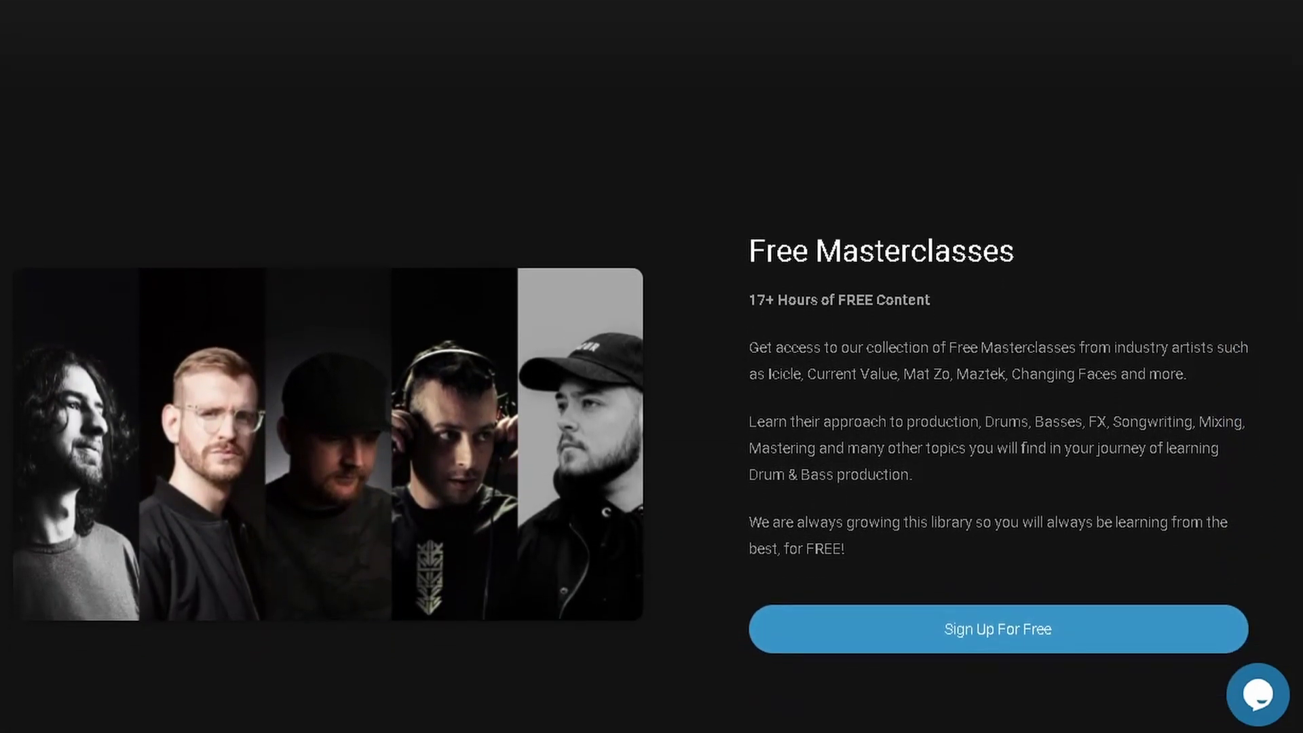
scroll(642, 366, down, 4)
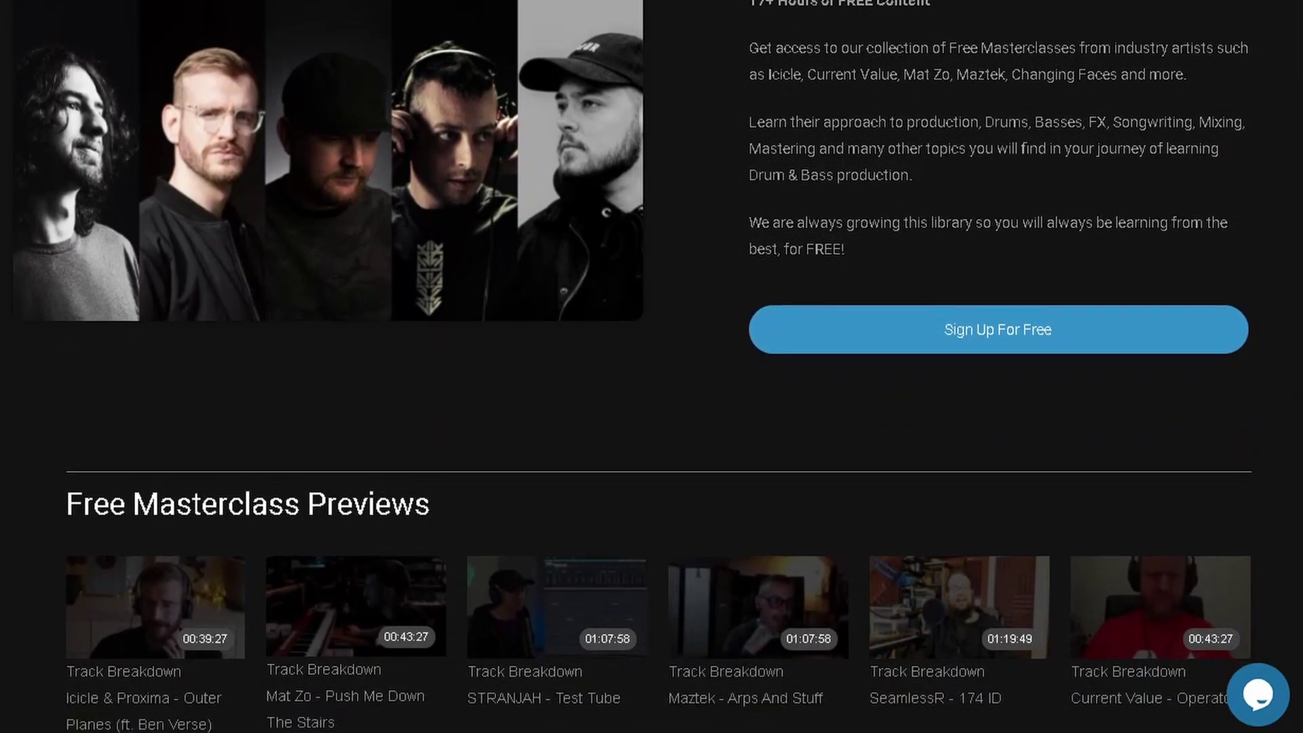
scroll(642, 367, down, 4)
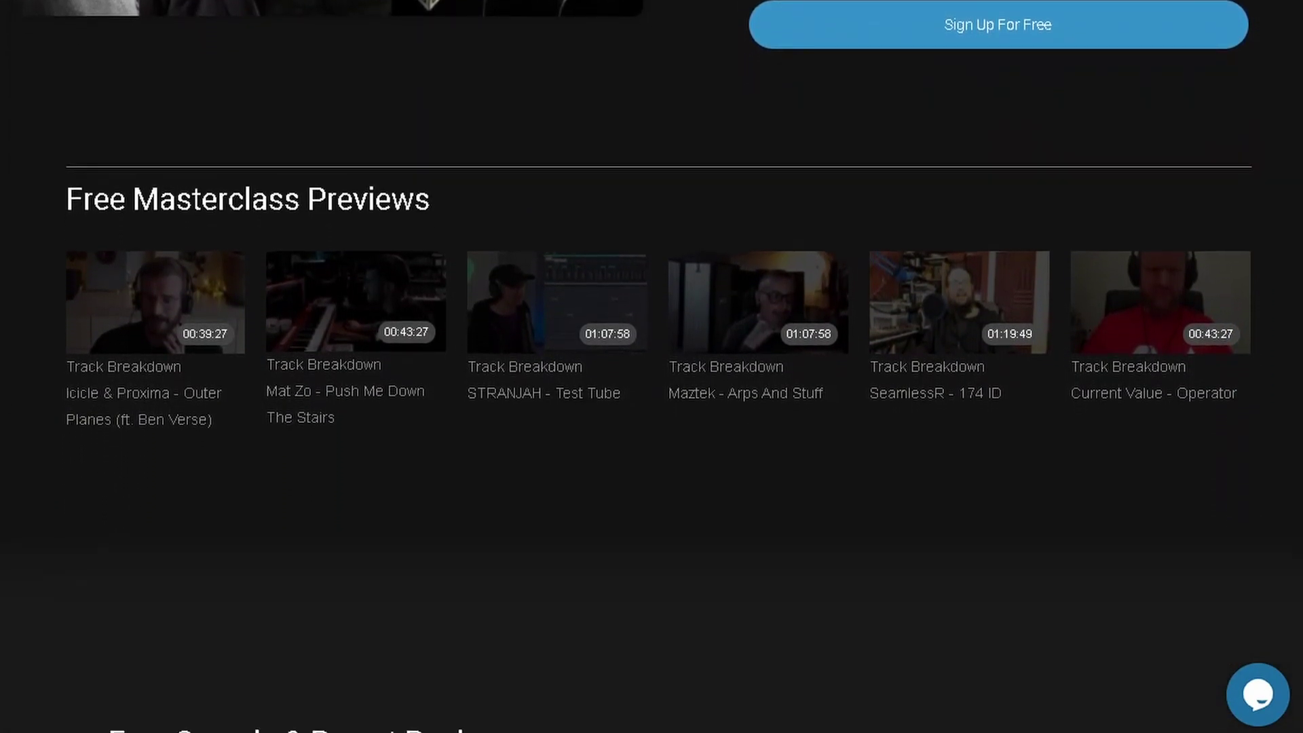
scroll(643, 366, down, 4)
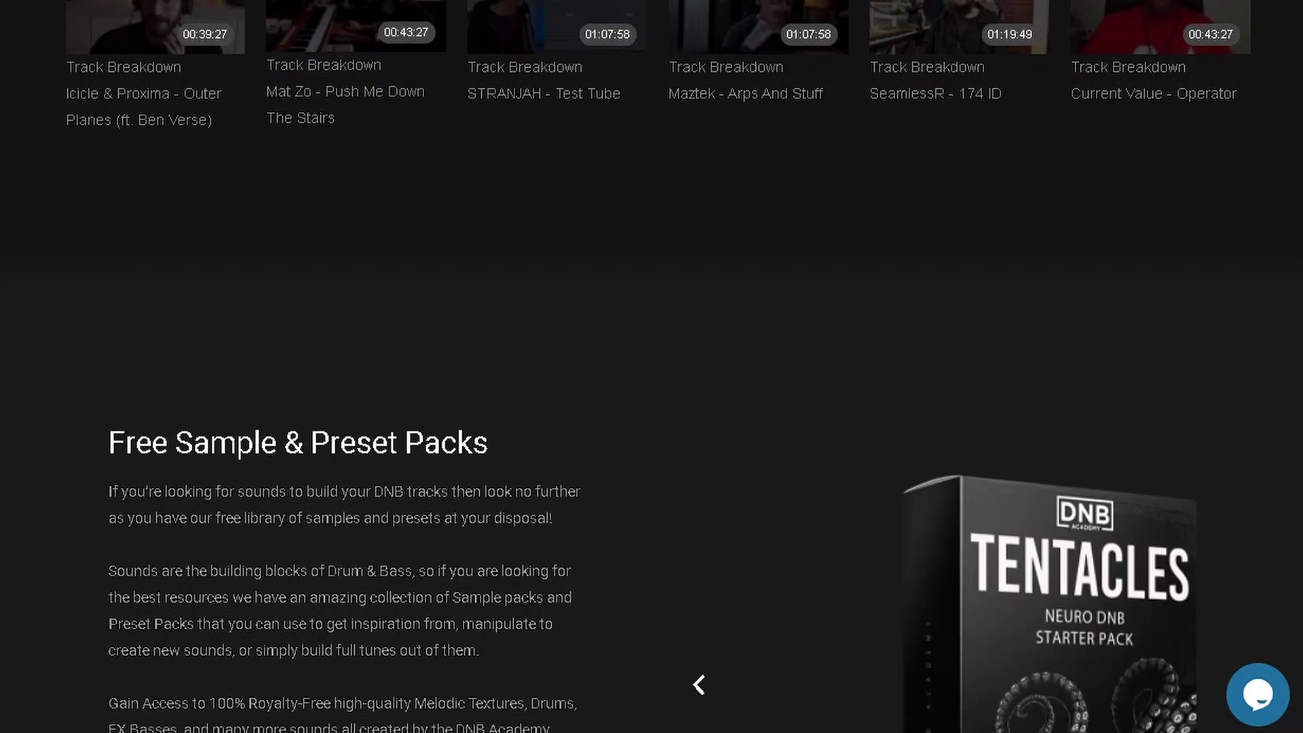
scroll(643, 367, down, 5)
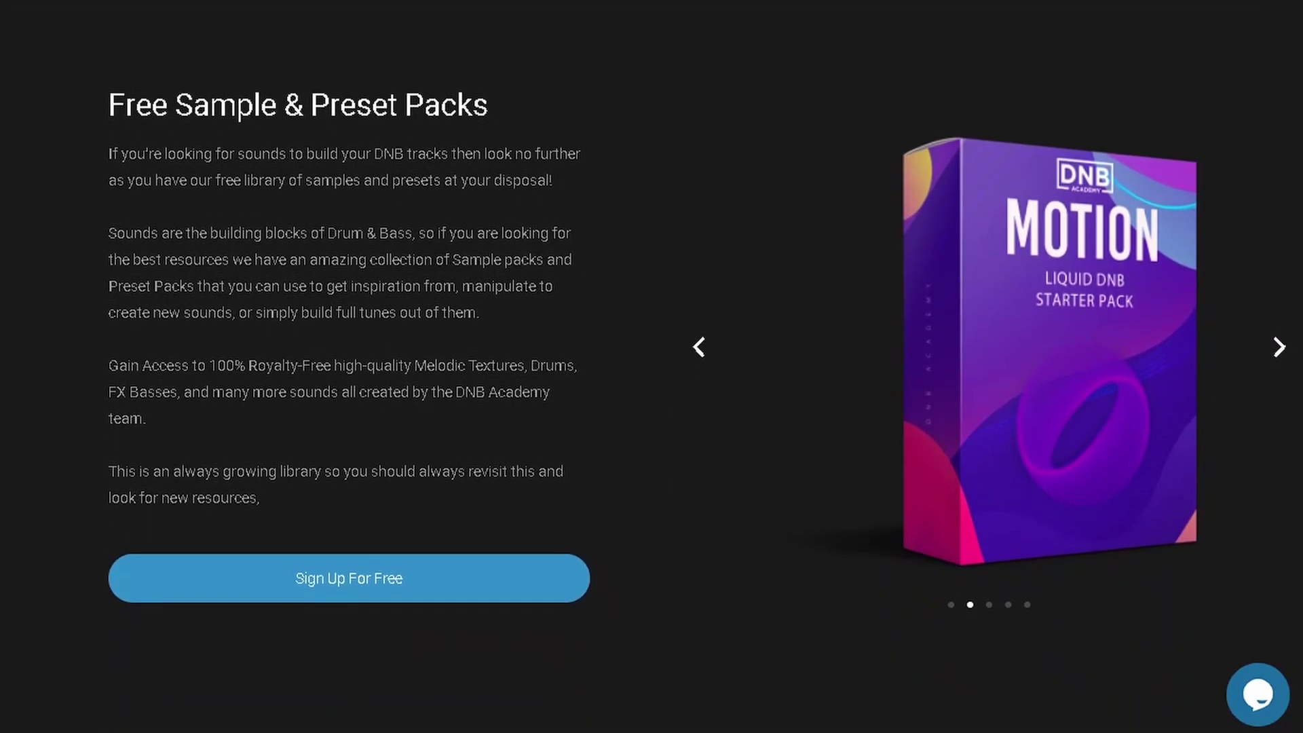
scroll(642, 367, down, 5)
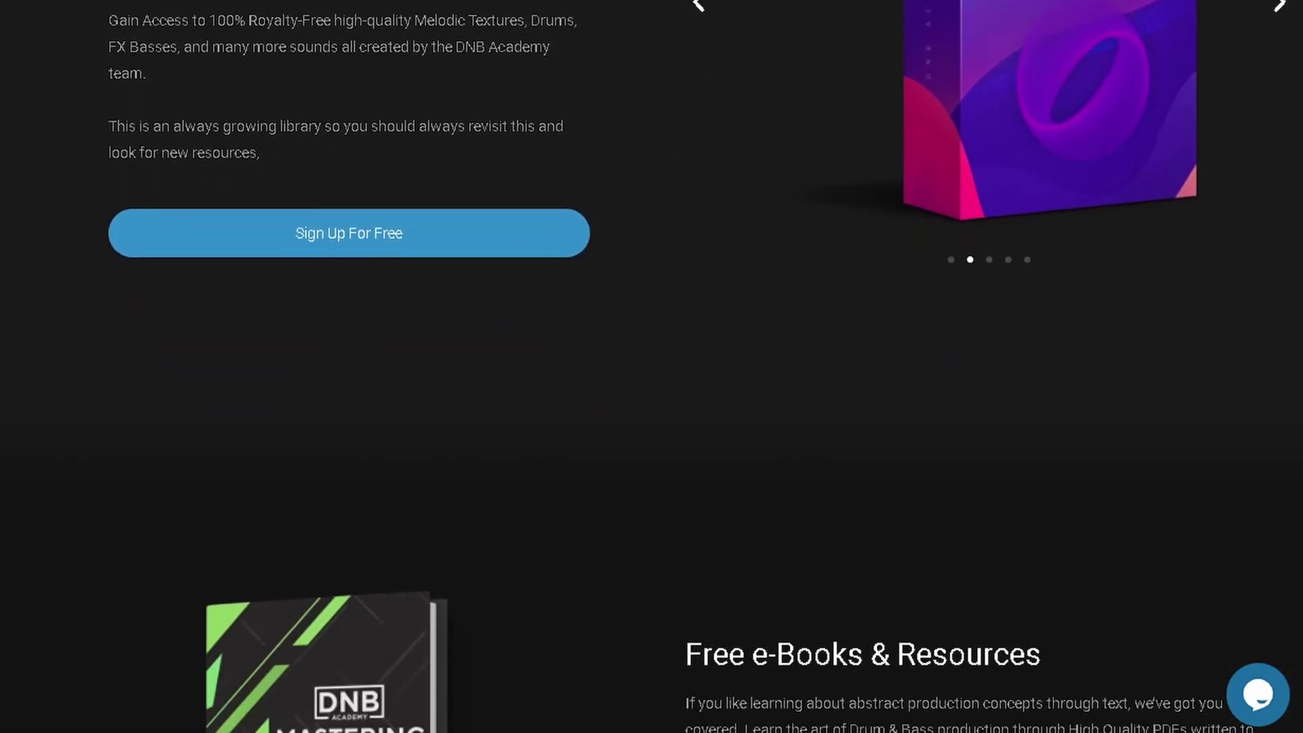
scroll(643, 367, down, 5)
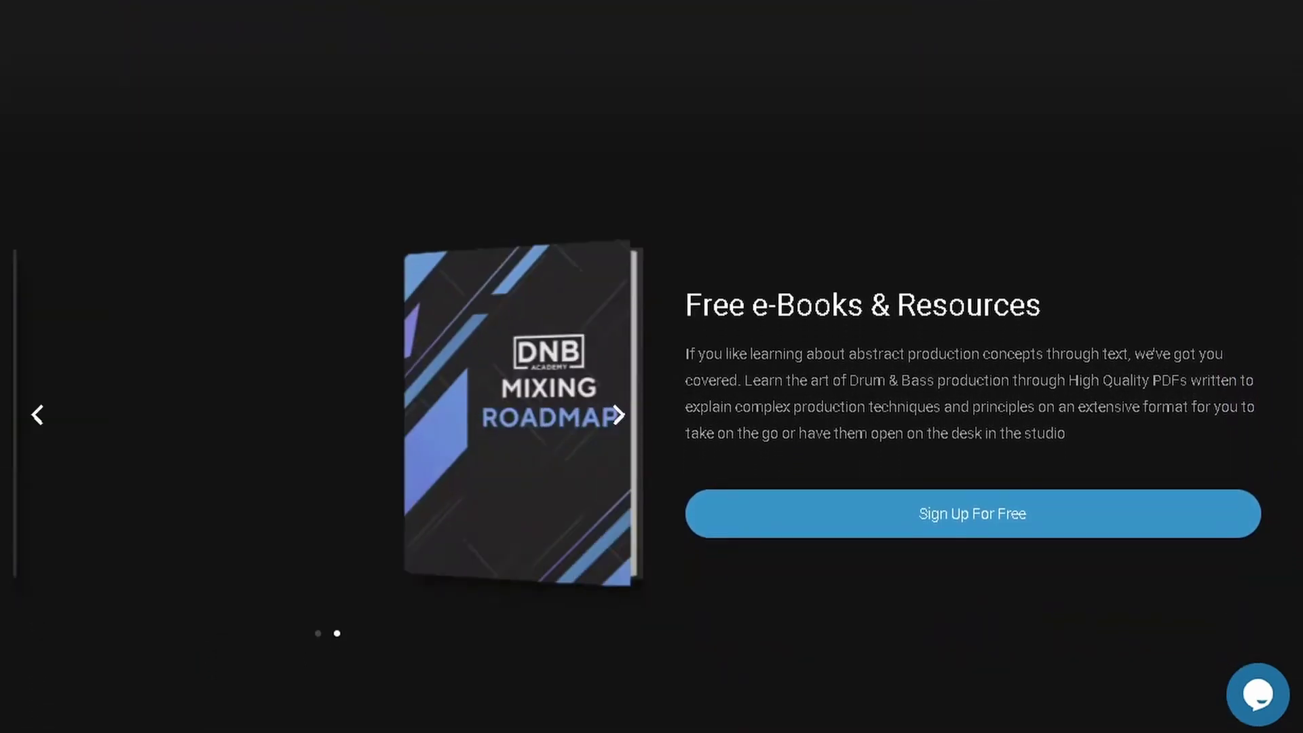
scroll(642, 366, down, 5)
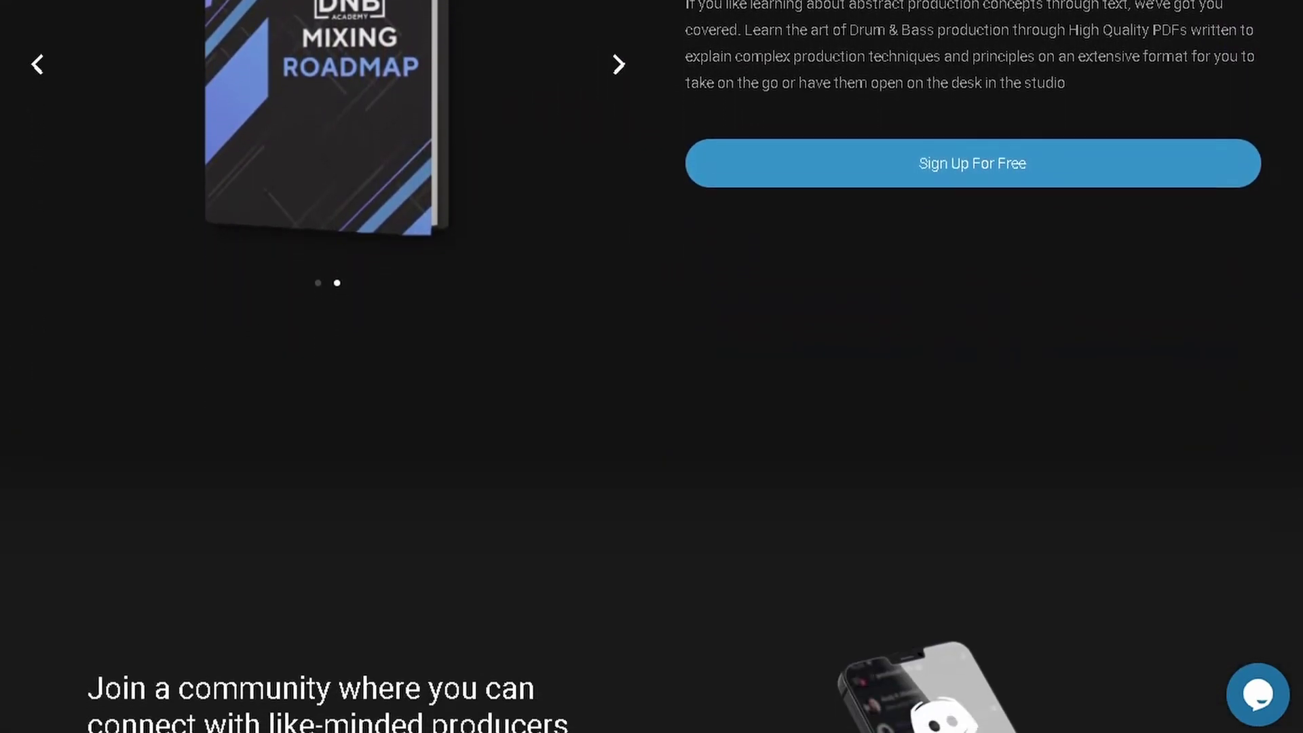
scroll(643, 367, down, 5)
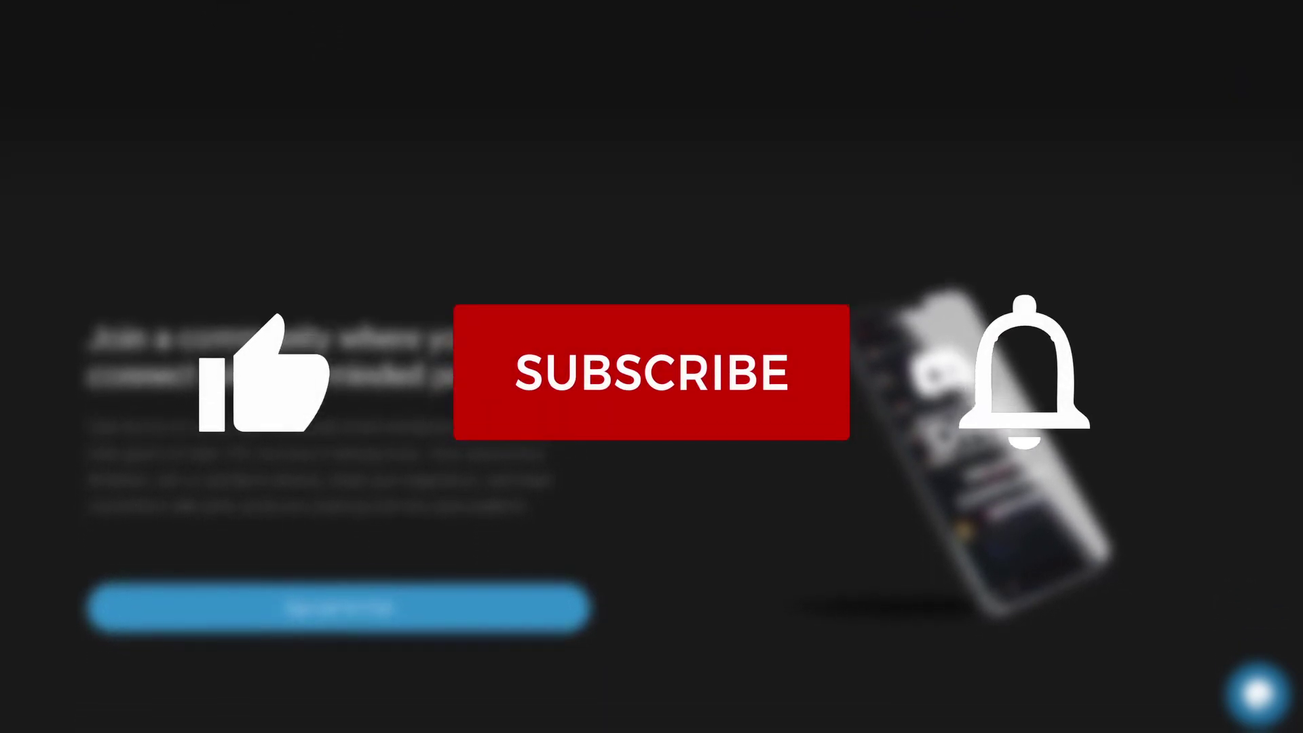
scroll(643, 367, down, 5)
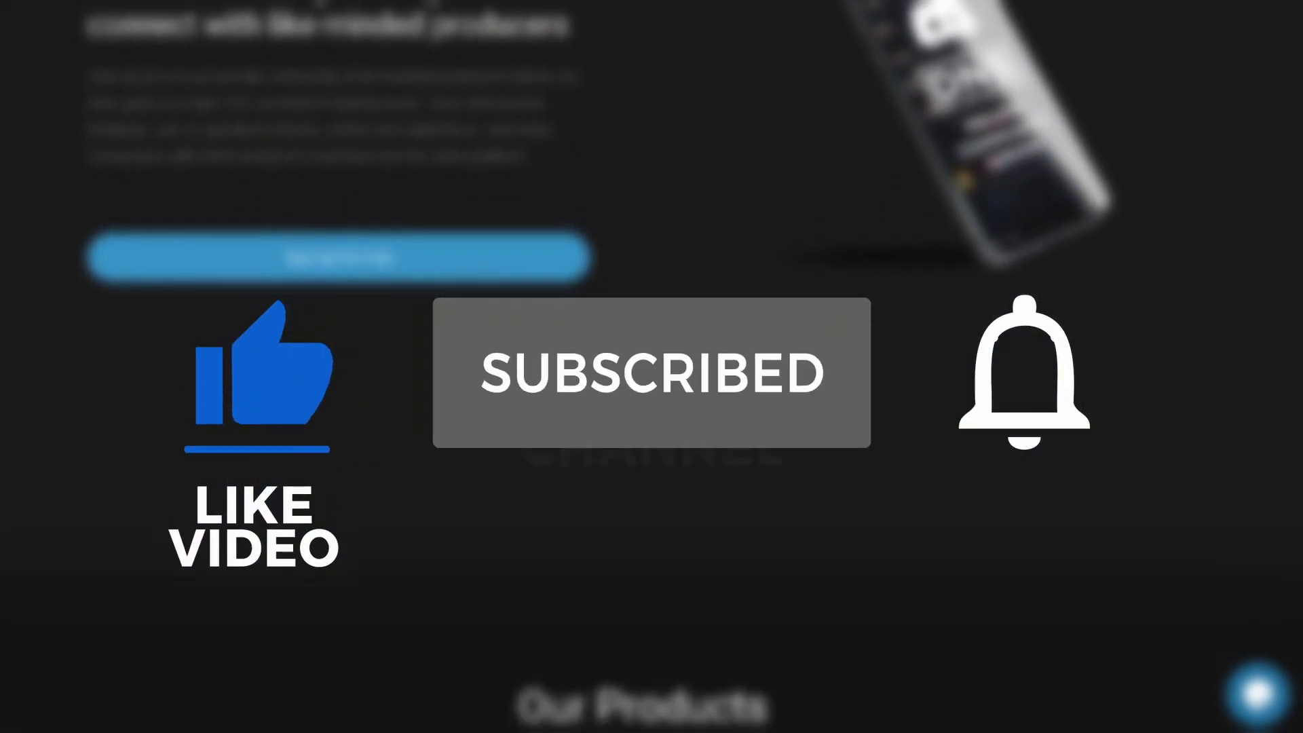
scroll(643, 367, down, 5)
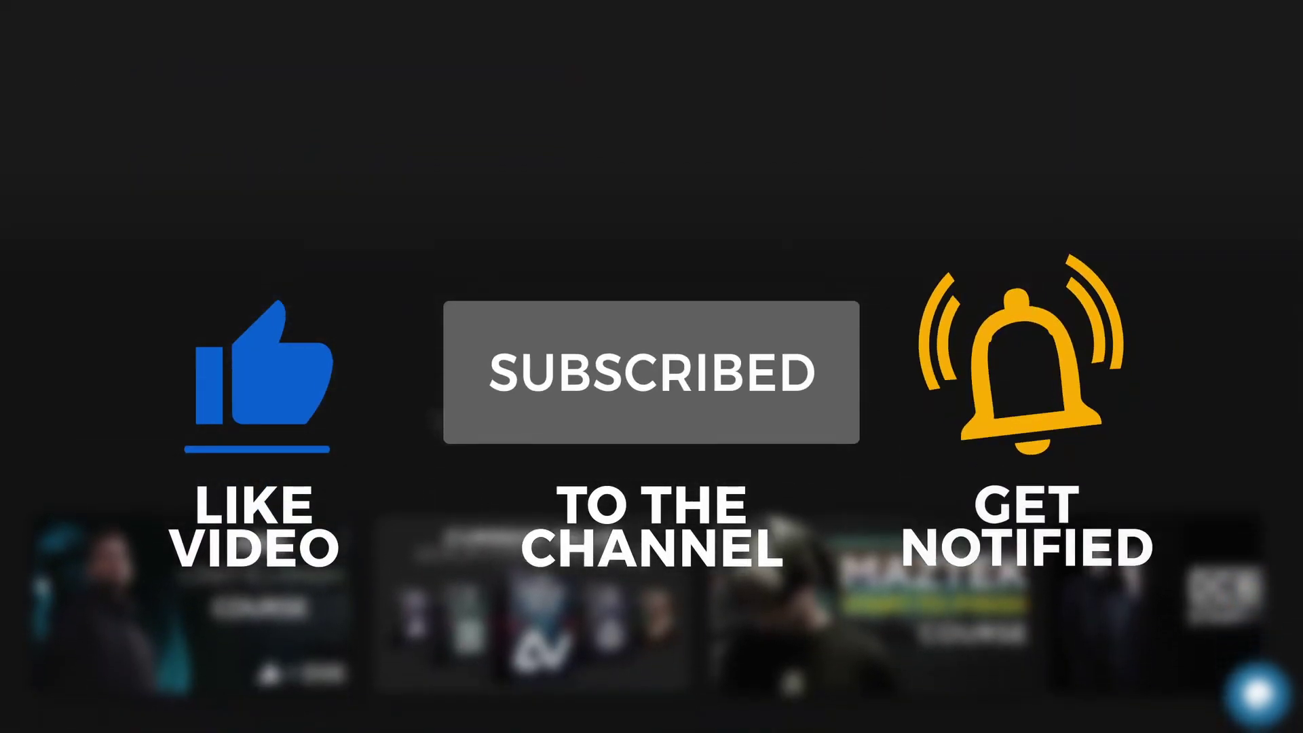
scroll(652, 367, down, 5)
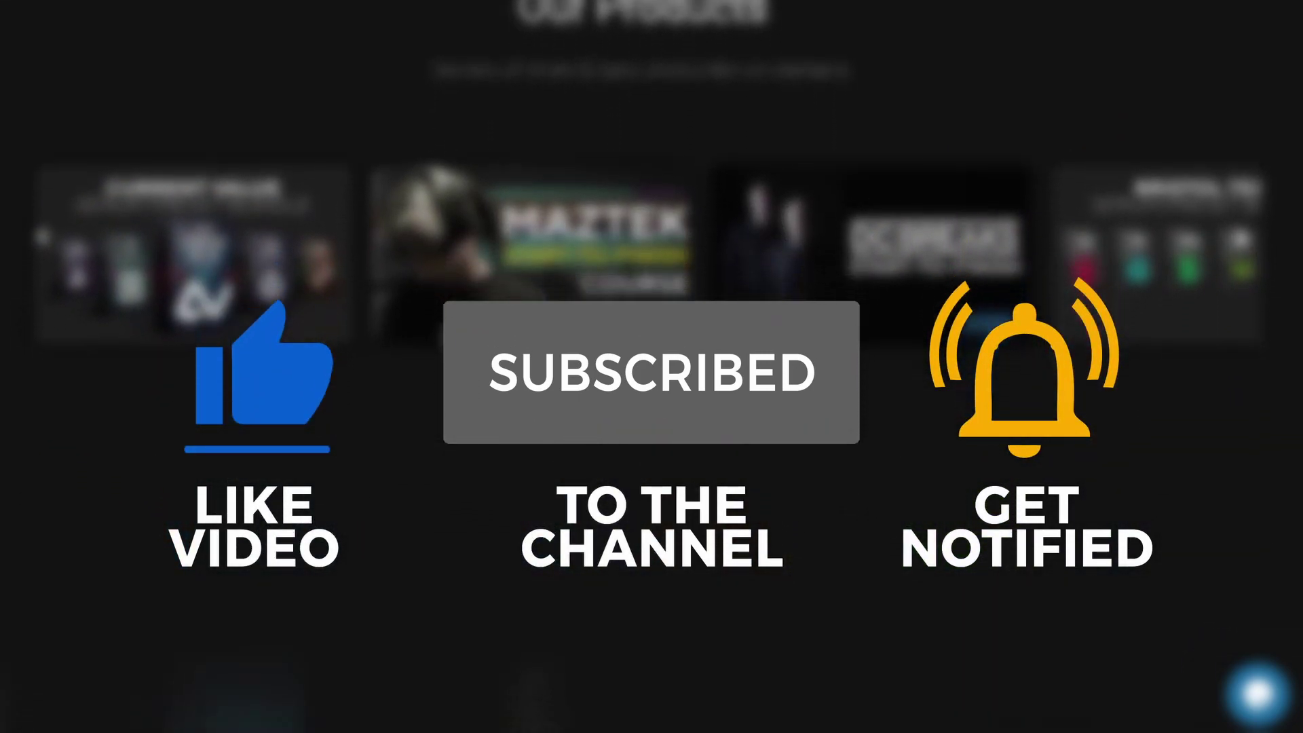
scroll(652, 367, down, 5)
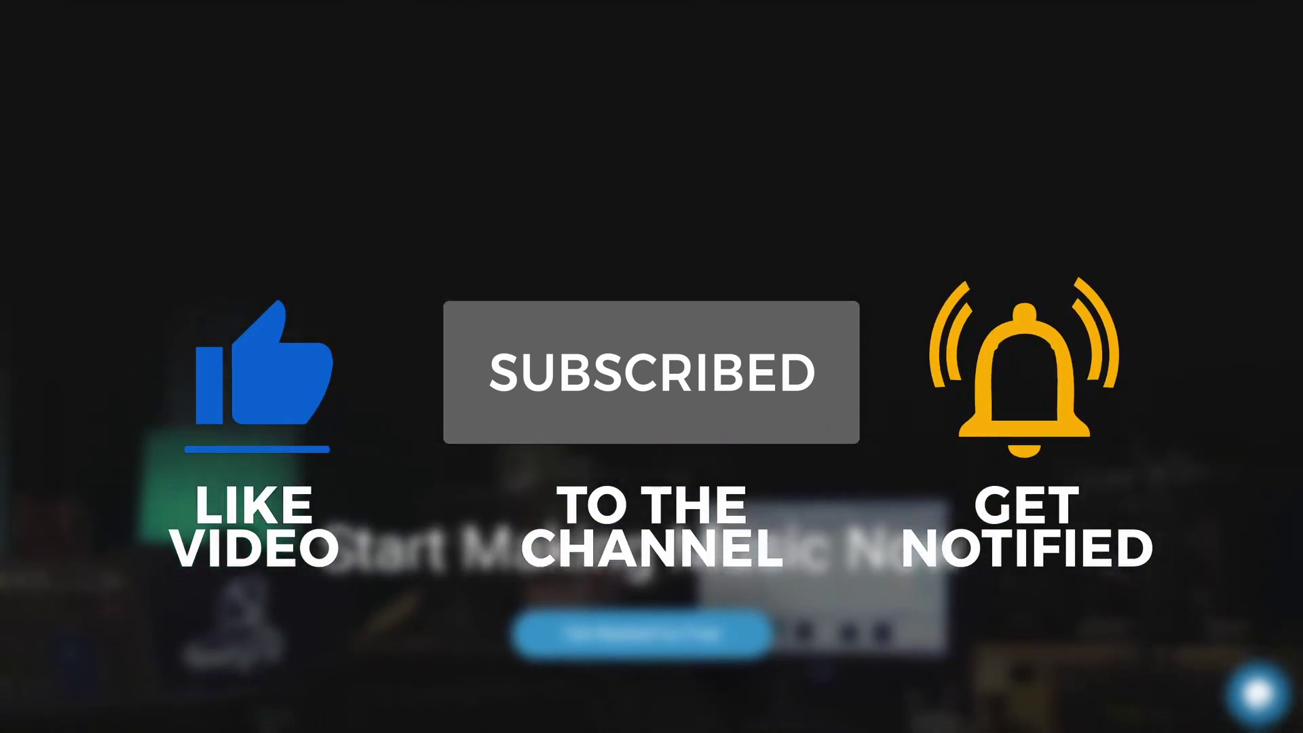
scroll(652, 366, down, 5)
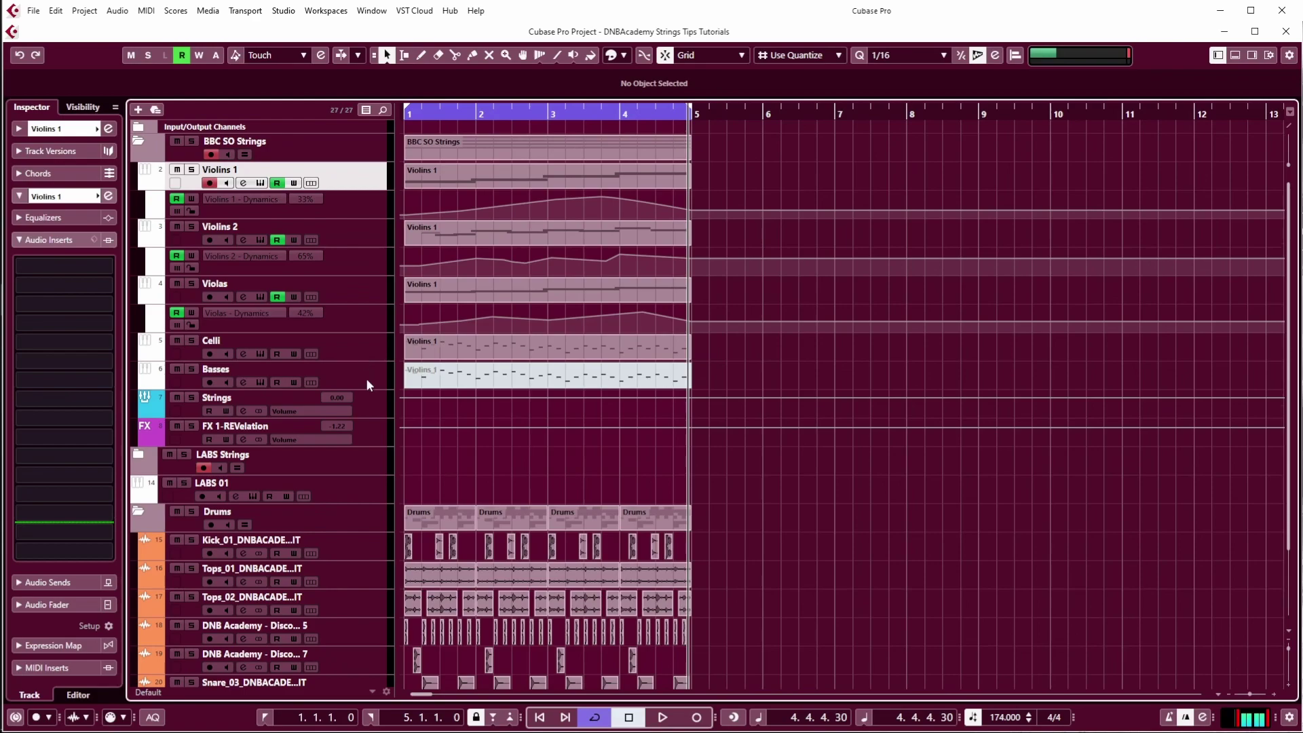
Step: Open the instrument of the LABS 01 track, examine its Strings: Long preset across the keyboard range, and close it
click(368, 487)
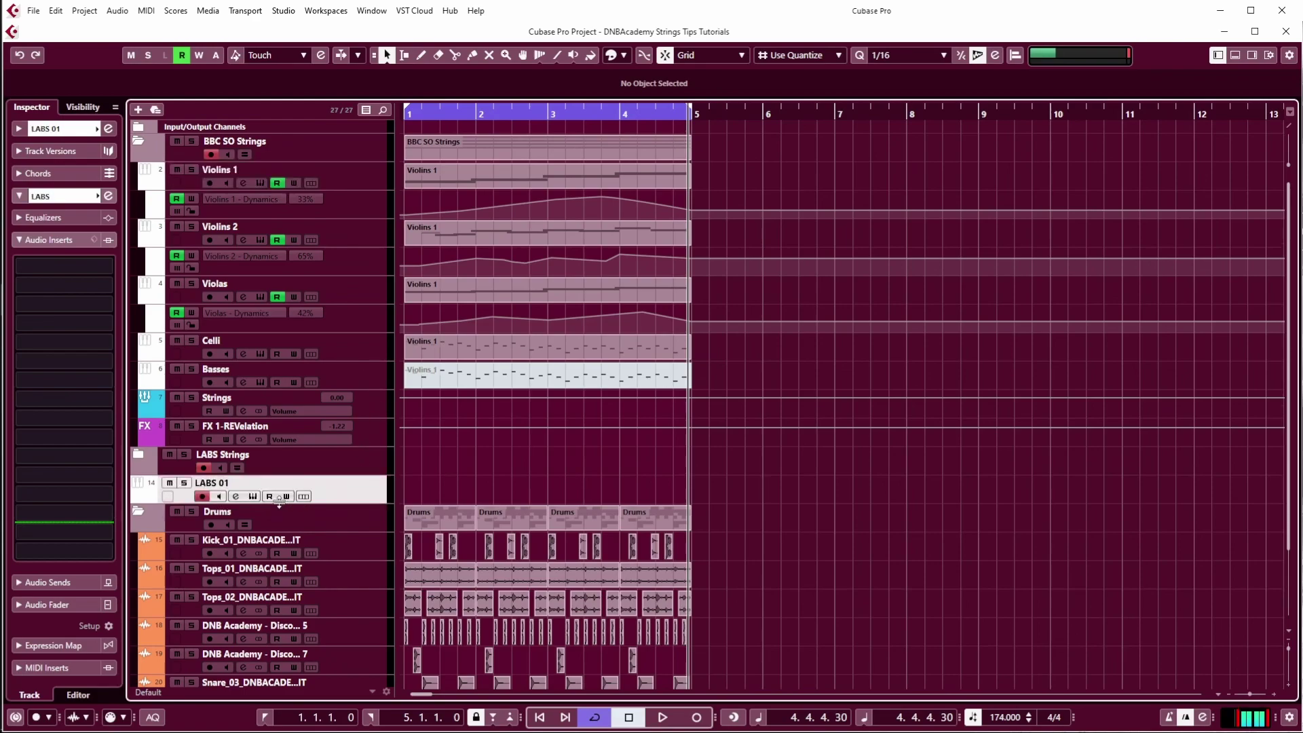
click(253, 497)
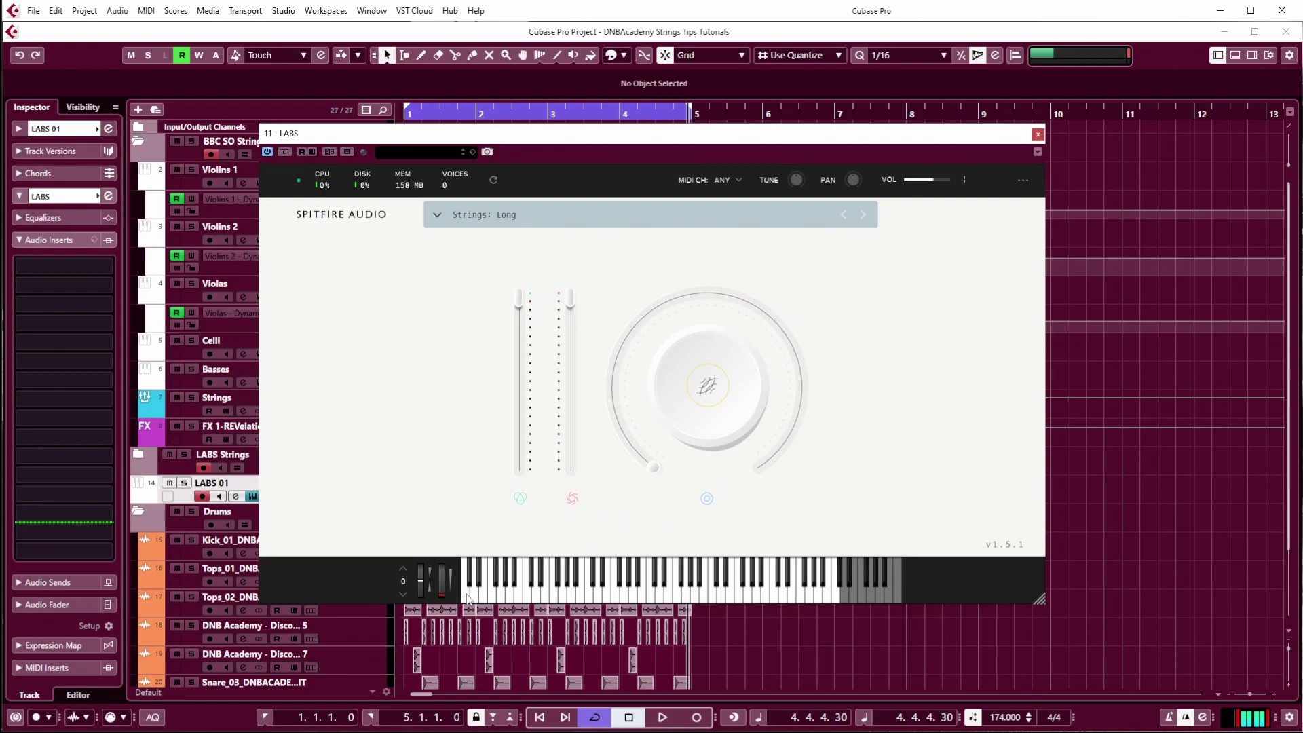
drag(468, 597, 839, 600)
click(529, 595)
click(528, 595)
click(563, 596)
click(586, 598)
click(593, 598)
click(604, 598)
click(614, 599)
click(624, 599)
click(637, 599)
click(648, 601)
click(650, 602)
click(660, 603)
click(671, 604)
click(682, 604)
click(693, 602)
click(706, 603)
click(718, 602)
click(731, 603)
click(743, 602)
click(755, 603)
click(767, 603)
click(779, 603)
click(1038, 136)
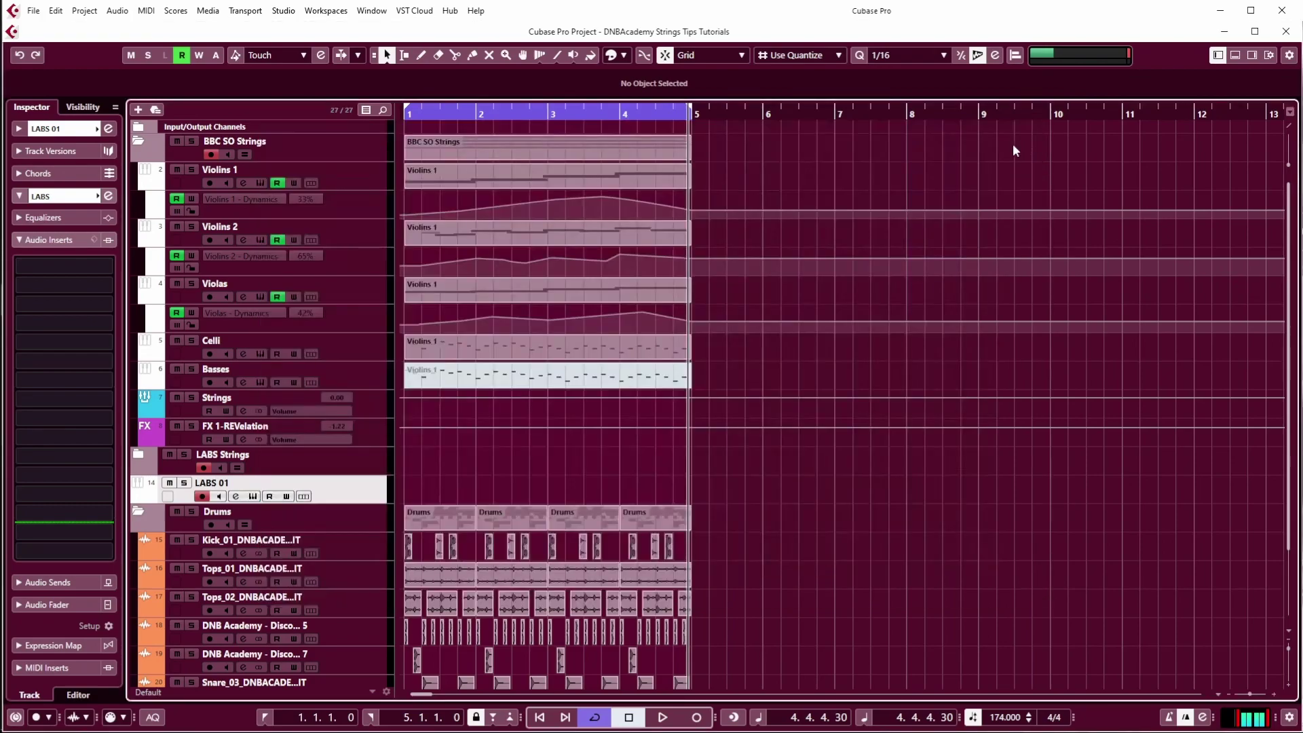
Step: Select the BBC SO string tracks from Violins 1 to Basses and review the Violins 1 instrument's articulation pages
click(374, 178)
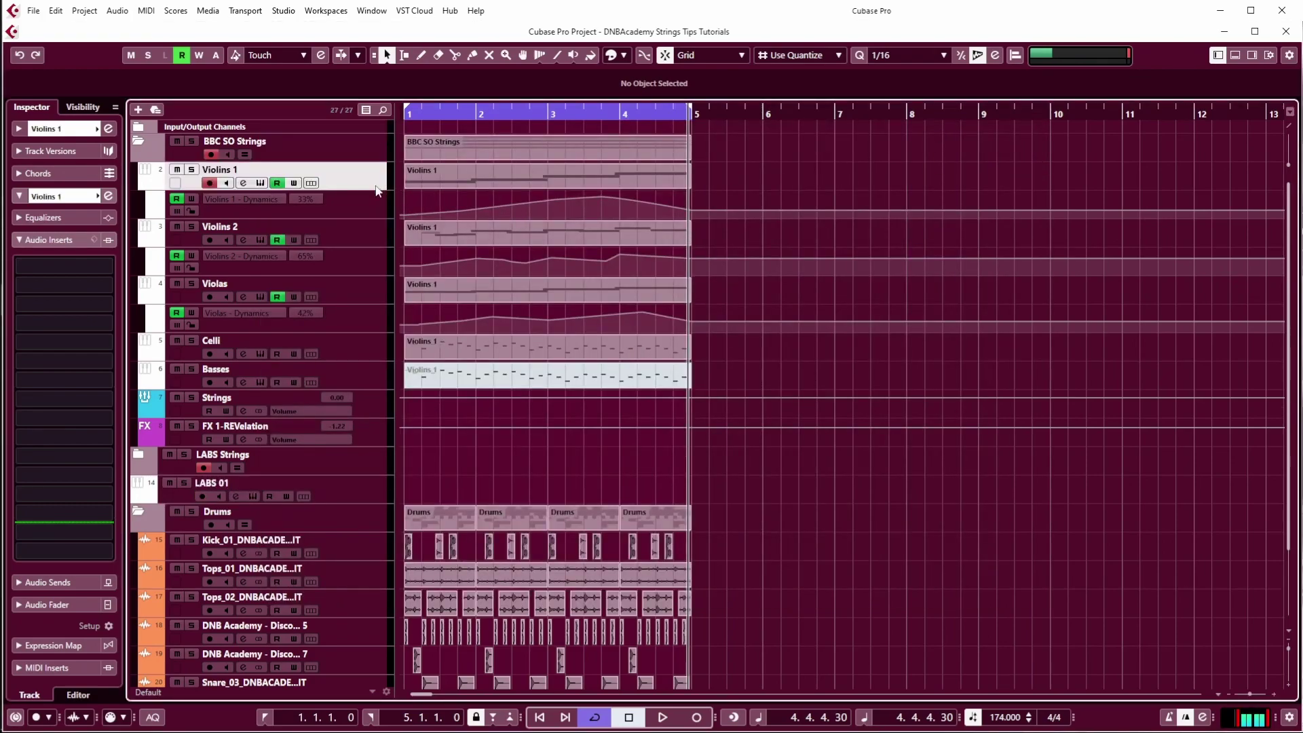
shift+click(364, 380)
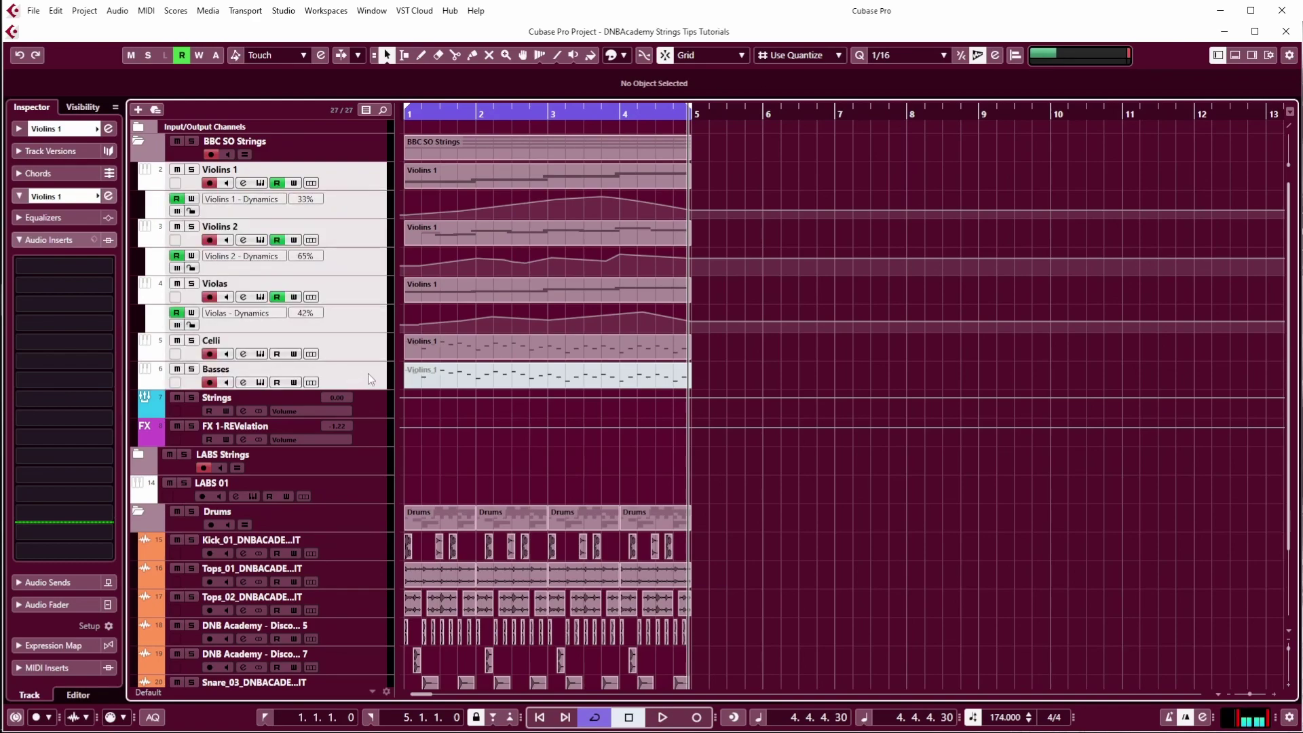
click(262, 183)
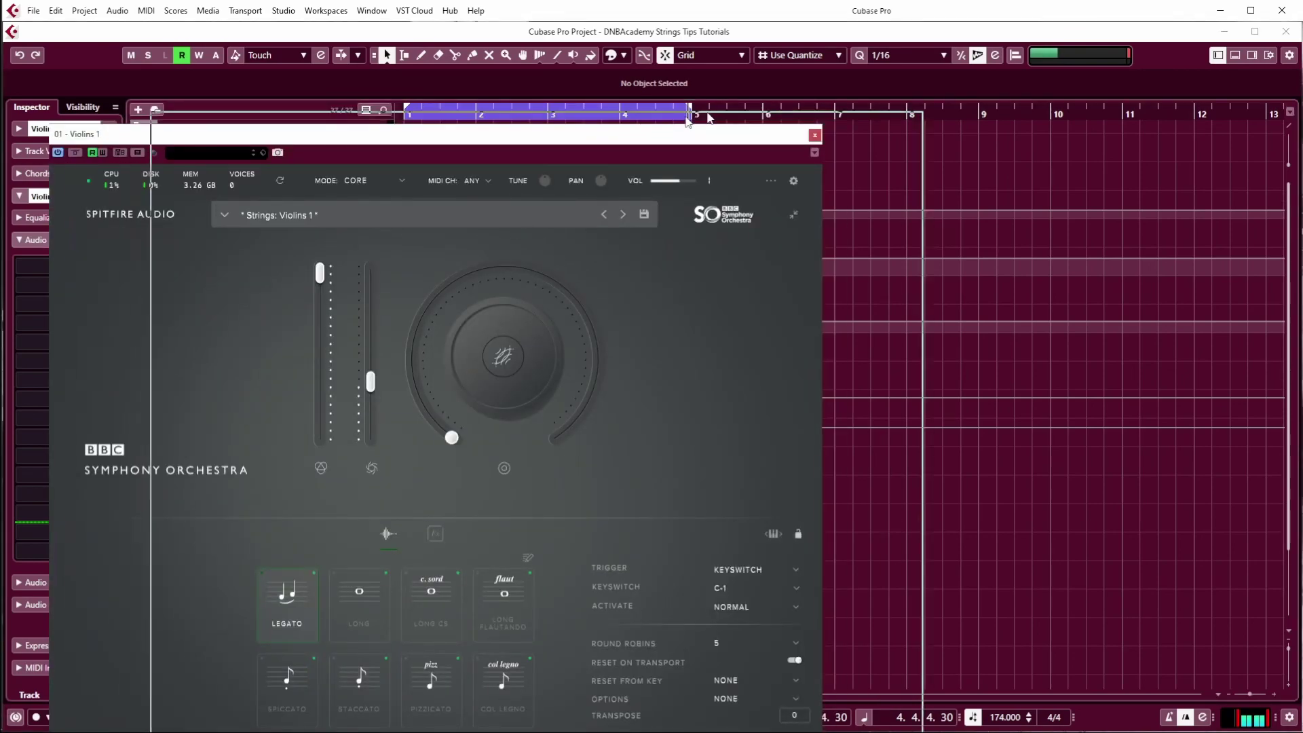
drag(583, 133, 790, 68)
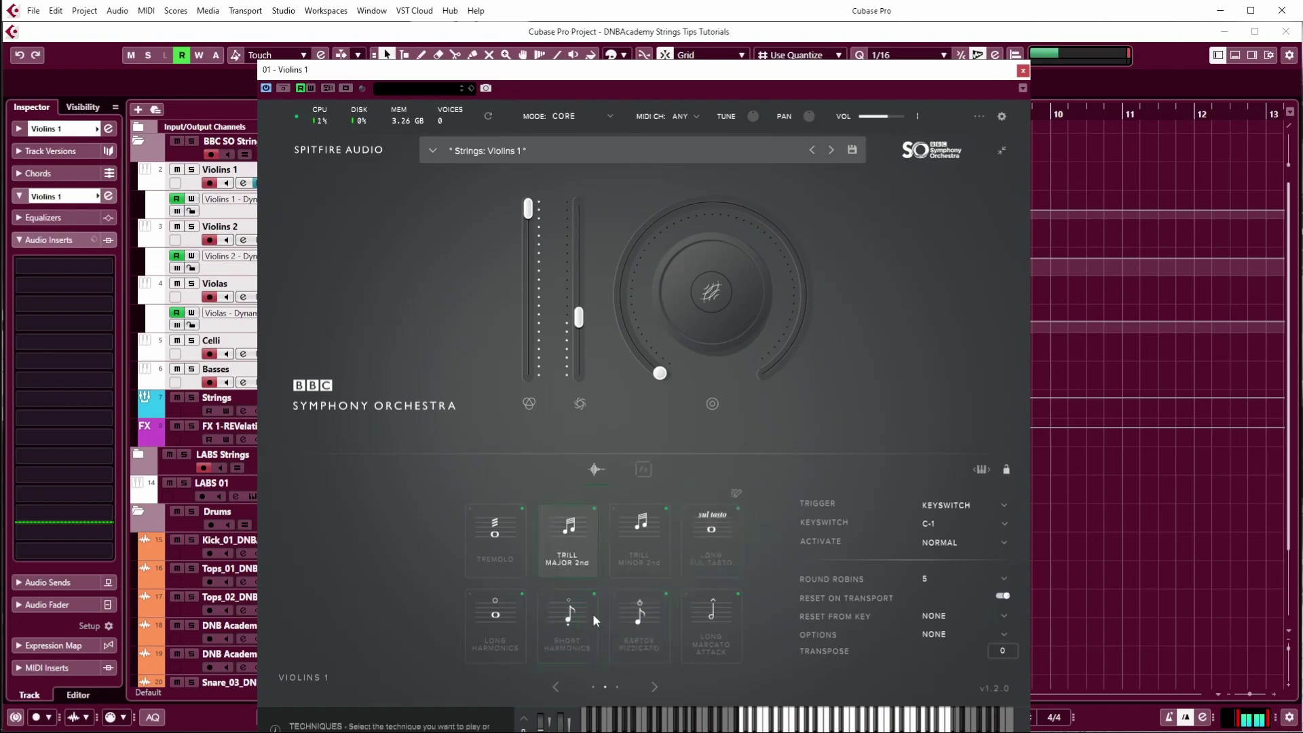
click(655, 687)
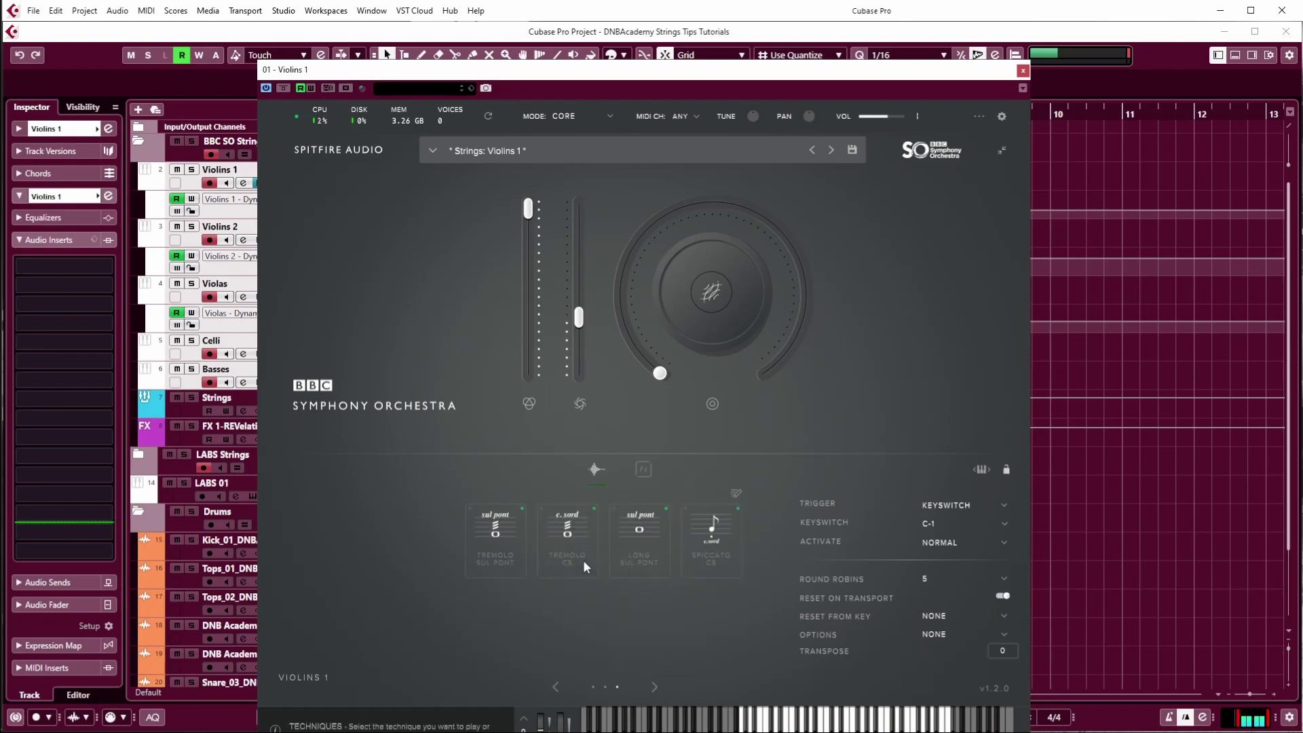
click(1023, 70)
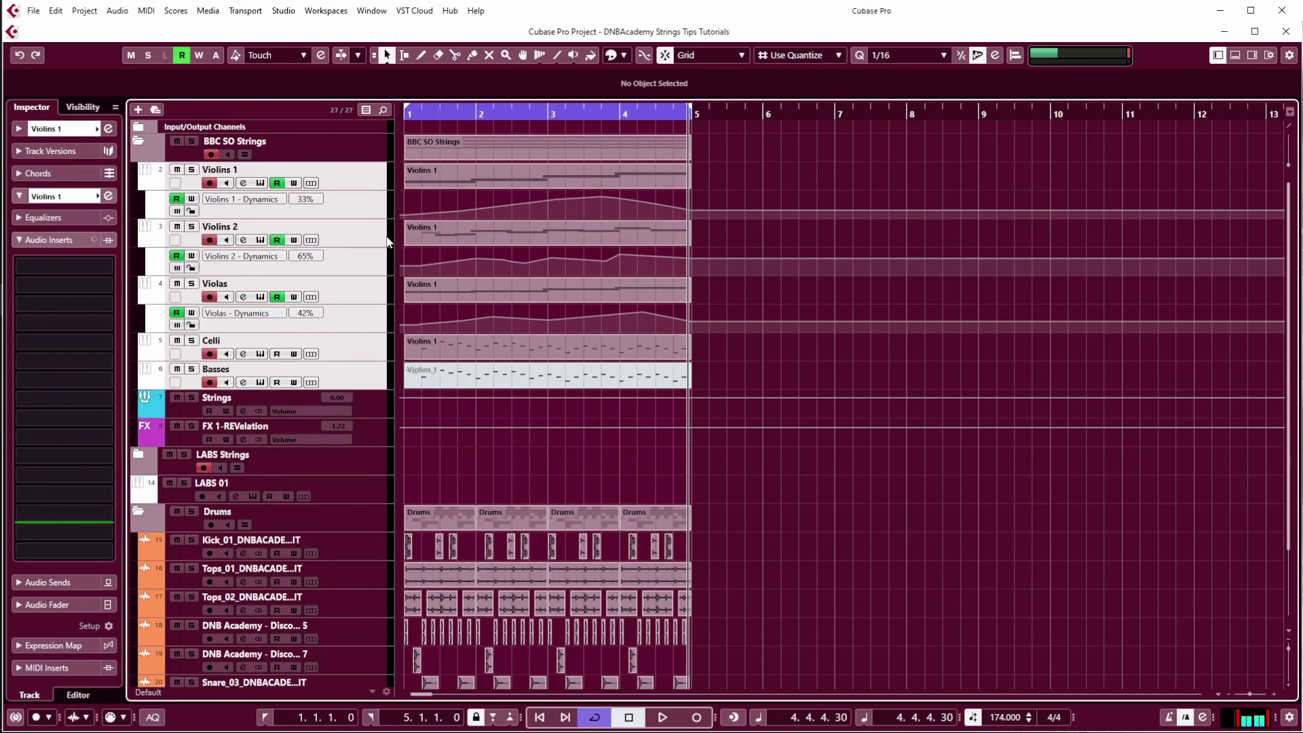
Step: Expand the LABS Strings folder and look over its section tracks from Violins 1 to Basses
click(361, 178)
click(348, 231)
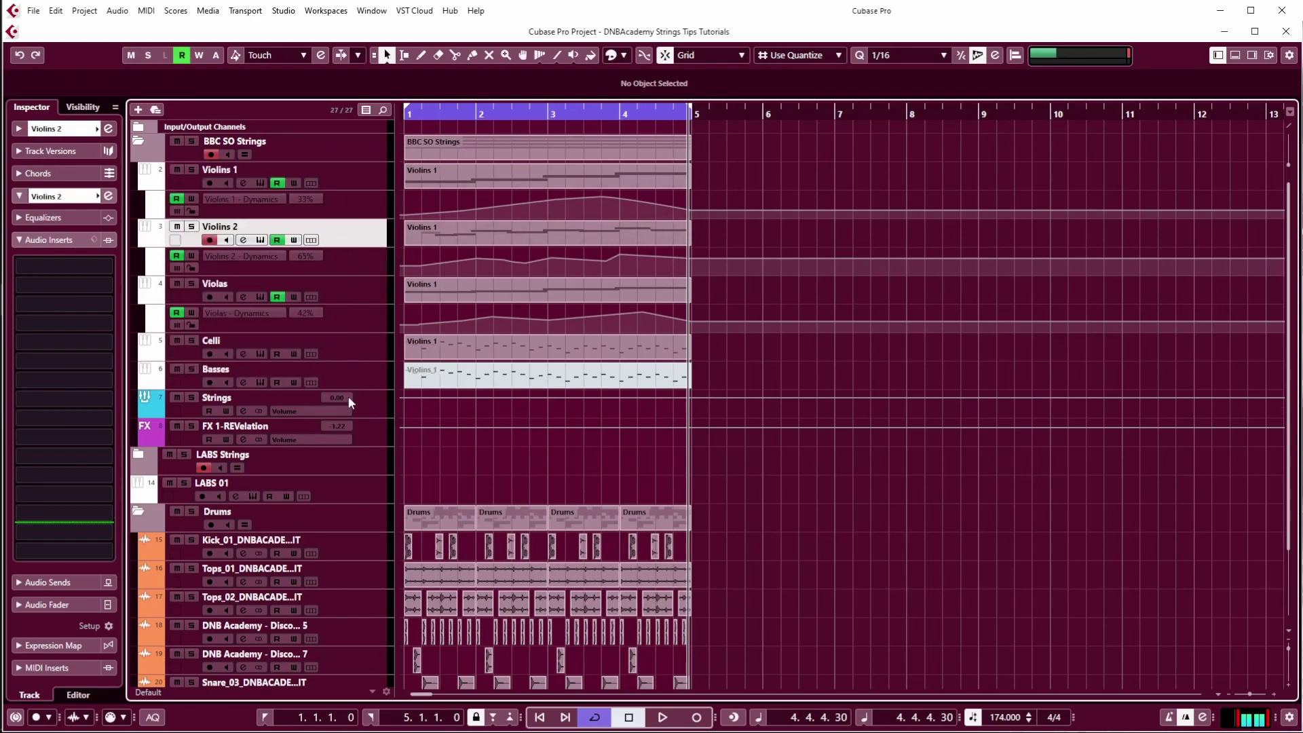
click(372, 480)
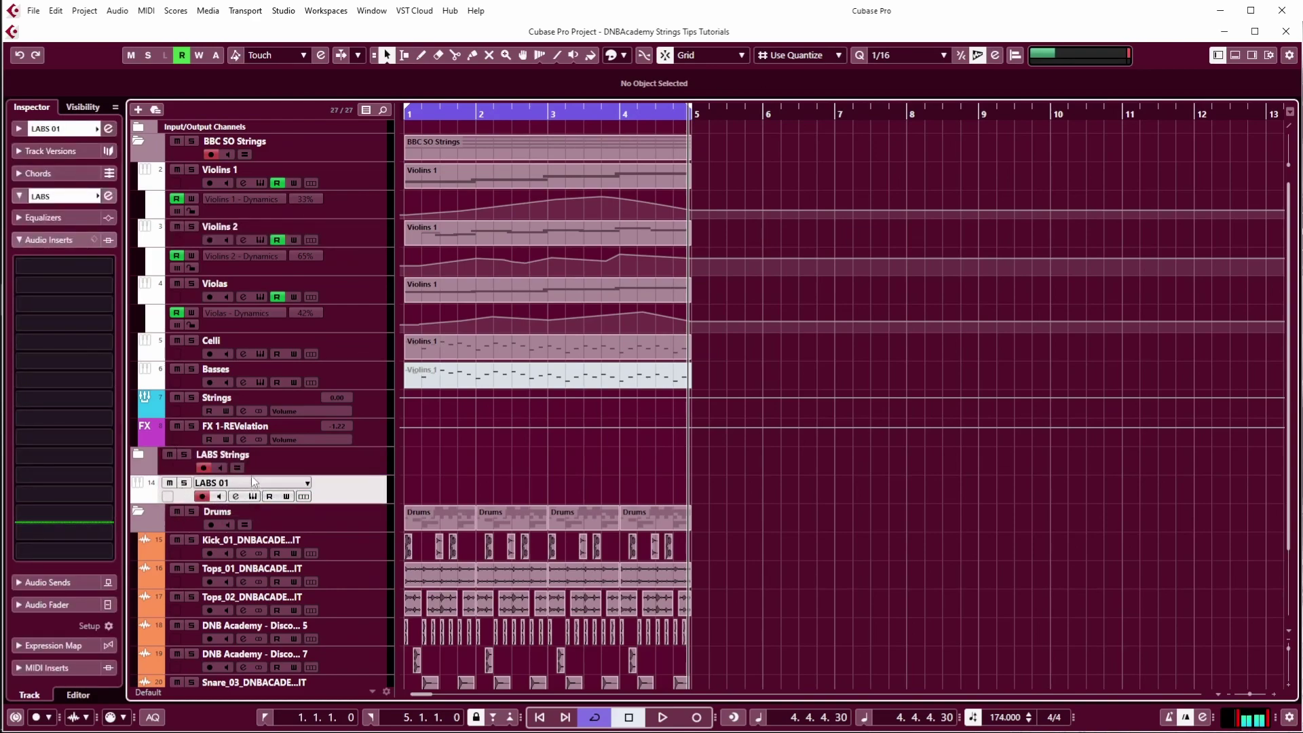
click(136, 456)
scroll(474, 503, down, 2)
click(371, 372)
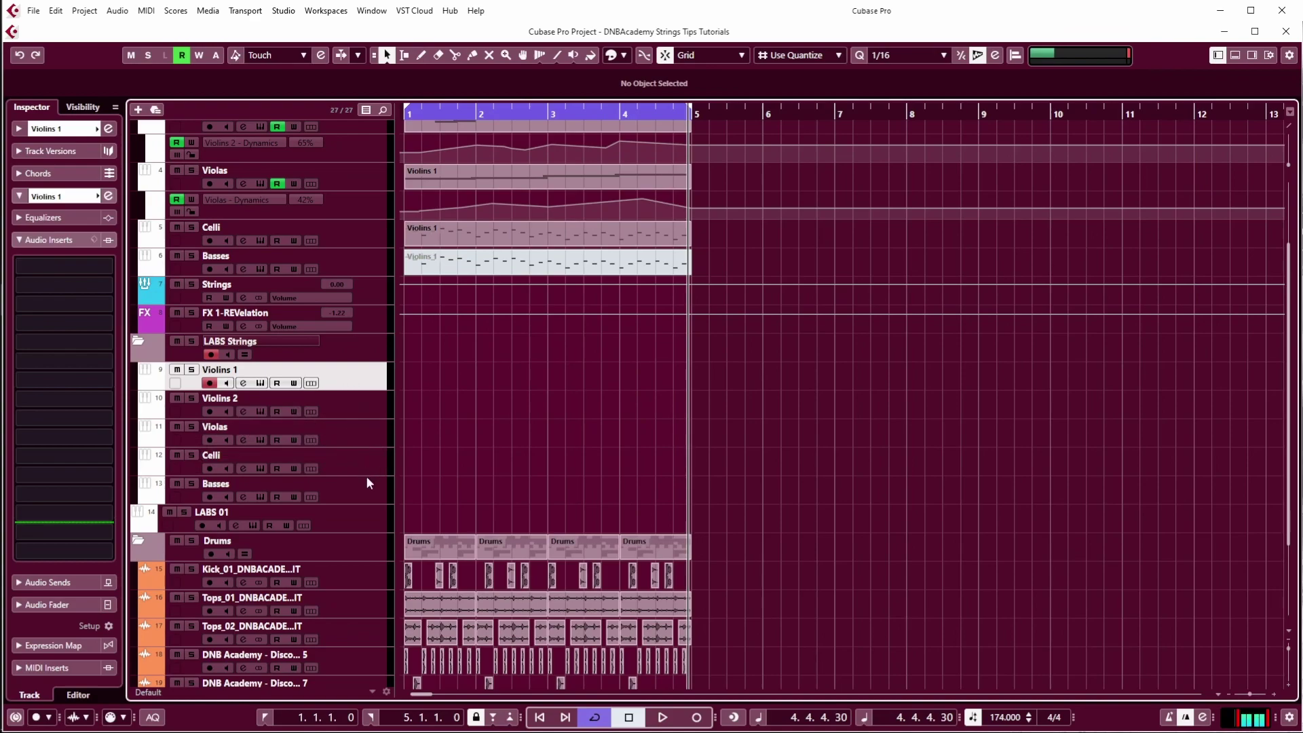
click(363, 497)
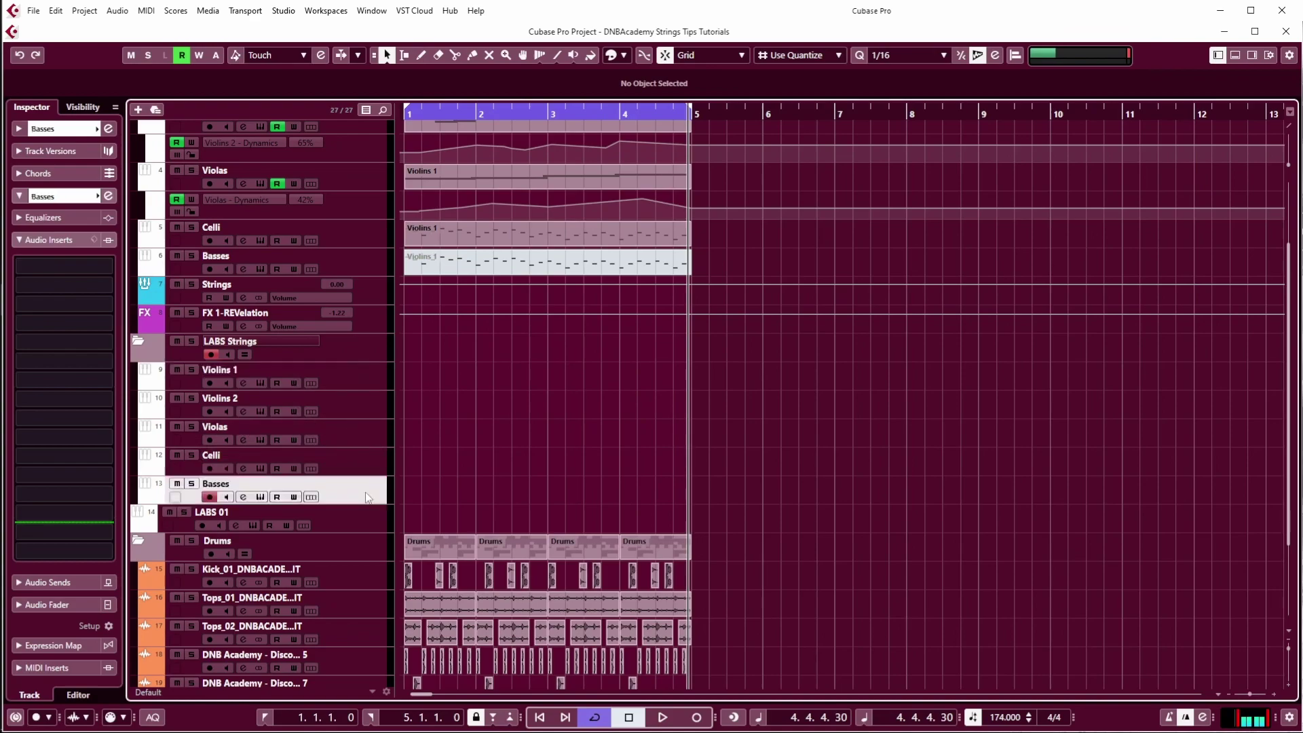
Step: Inspect the LABS instruments on the Violins 1 and Violins 2 tracks of the LABS Strings folder, closing both when done
click(260, 383)
drag(573, 186, 528, 130)
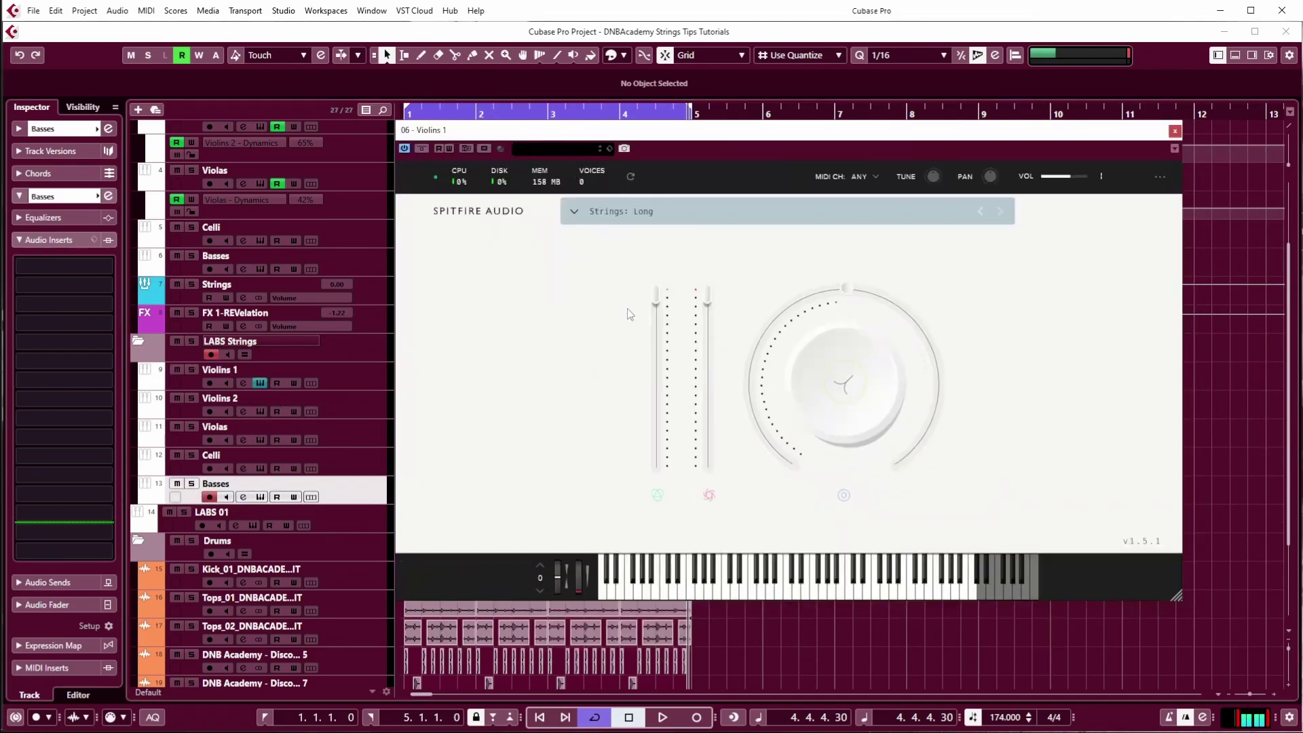
click(260, 410)
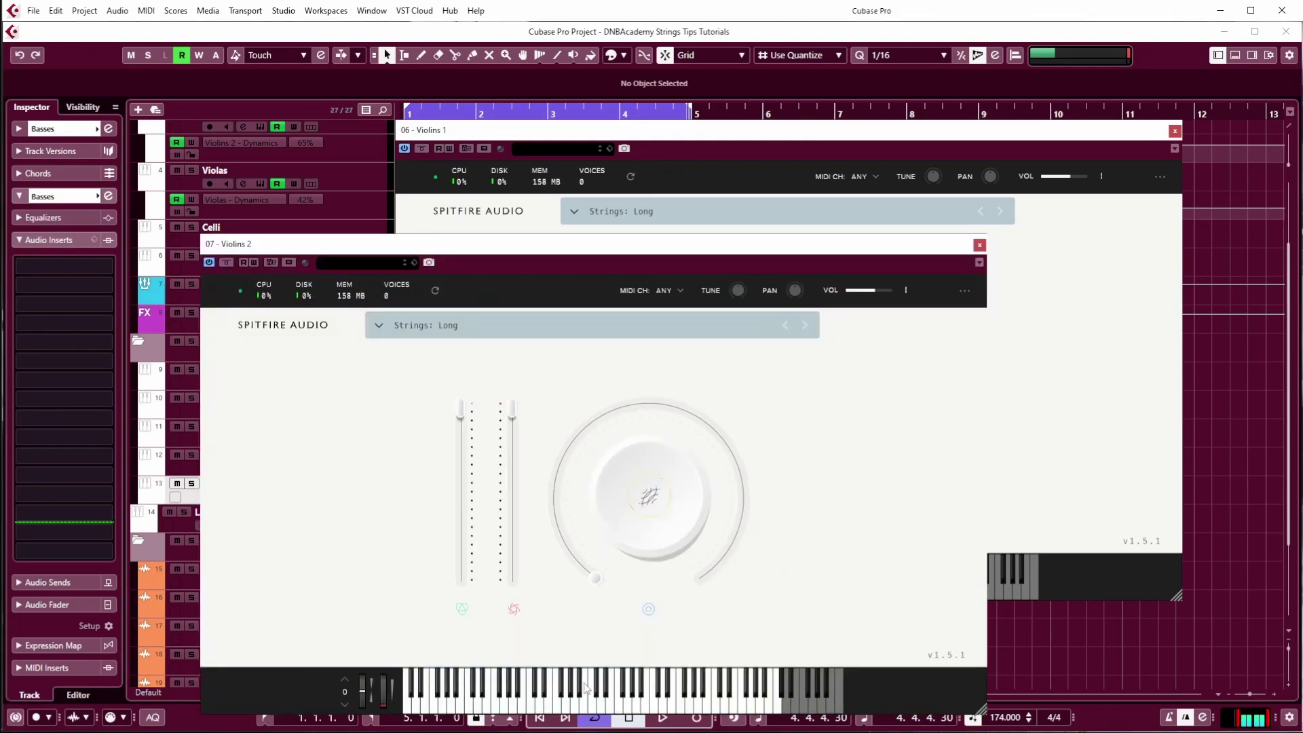
click(979, 245)
click(1173, 132)
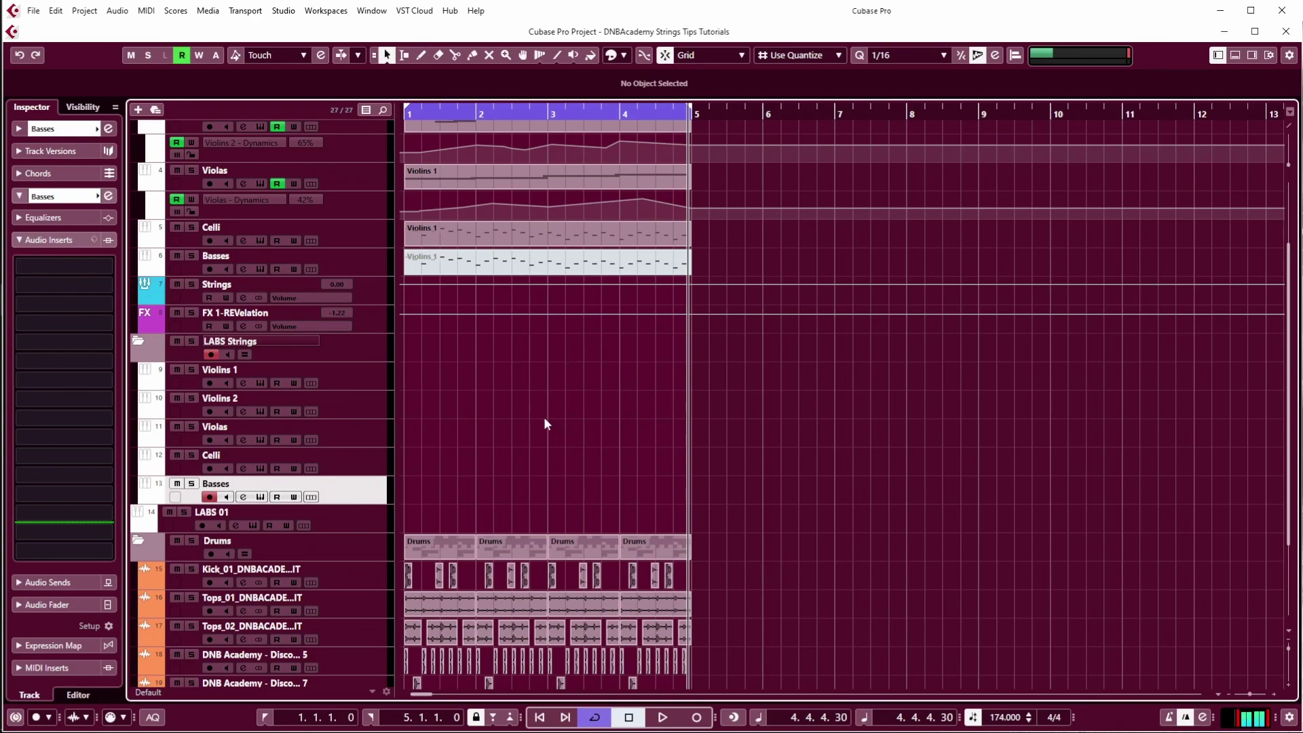
Step: Inspect the LABS instrument on the Violins 1 track of the LABS Strings folder, and close it
scroll(430, 461, up, 3)
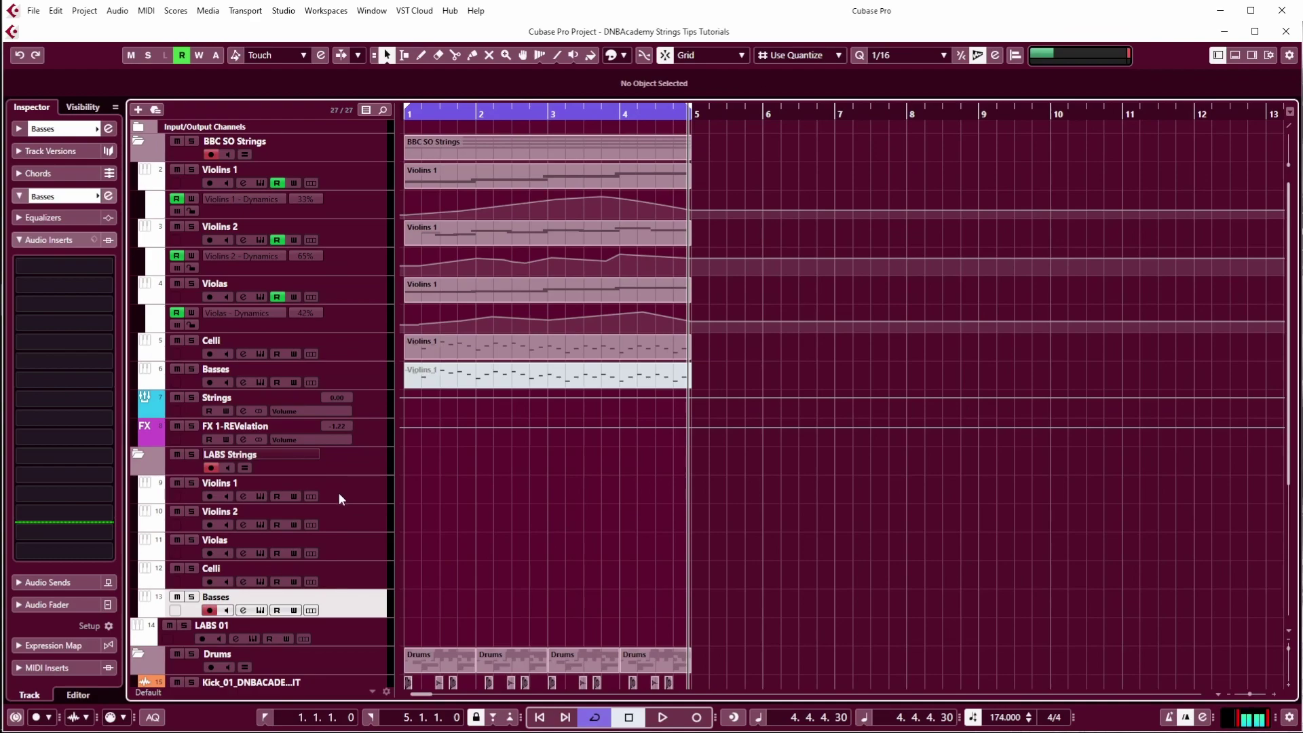
click(260, 496)
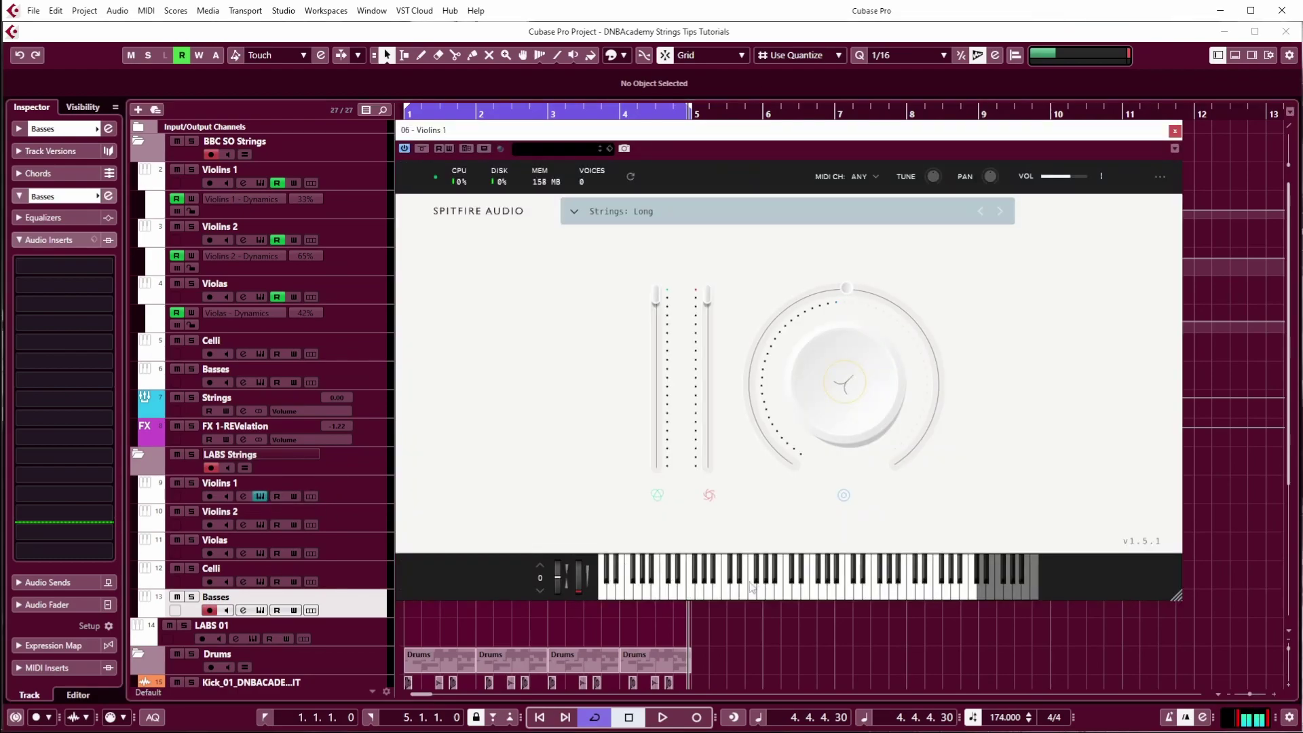
click(1176, 132)
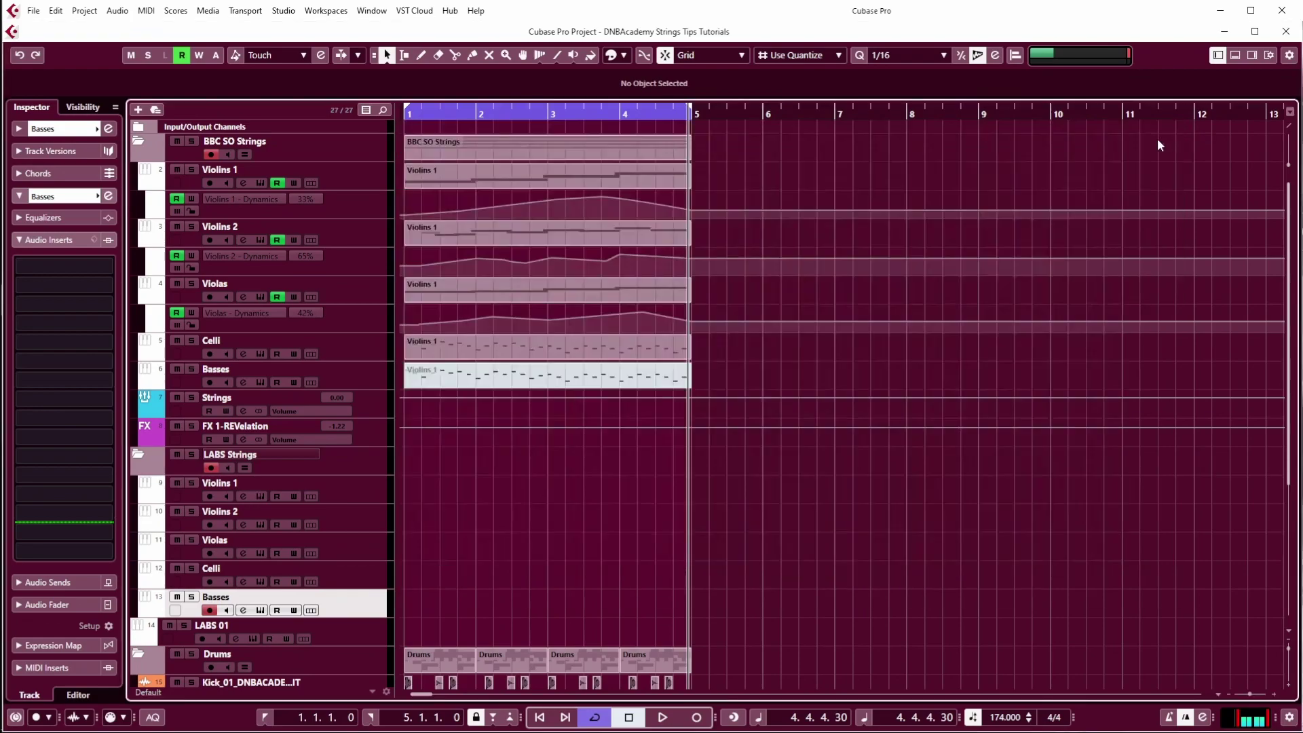
Step: Review the notes of the BBC SO Violins 1, Violins 2 and Violas parts one at a time in the Key Editor
click(494, 179)
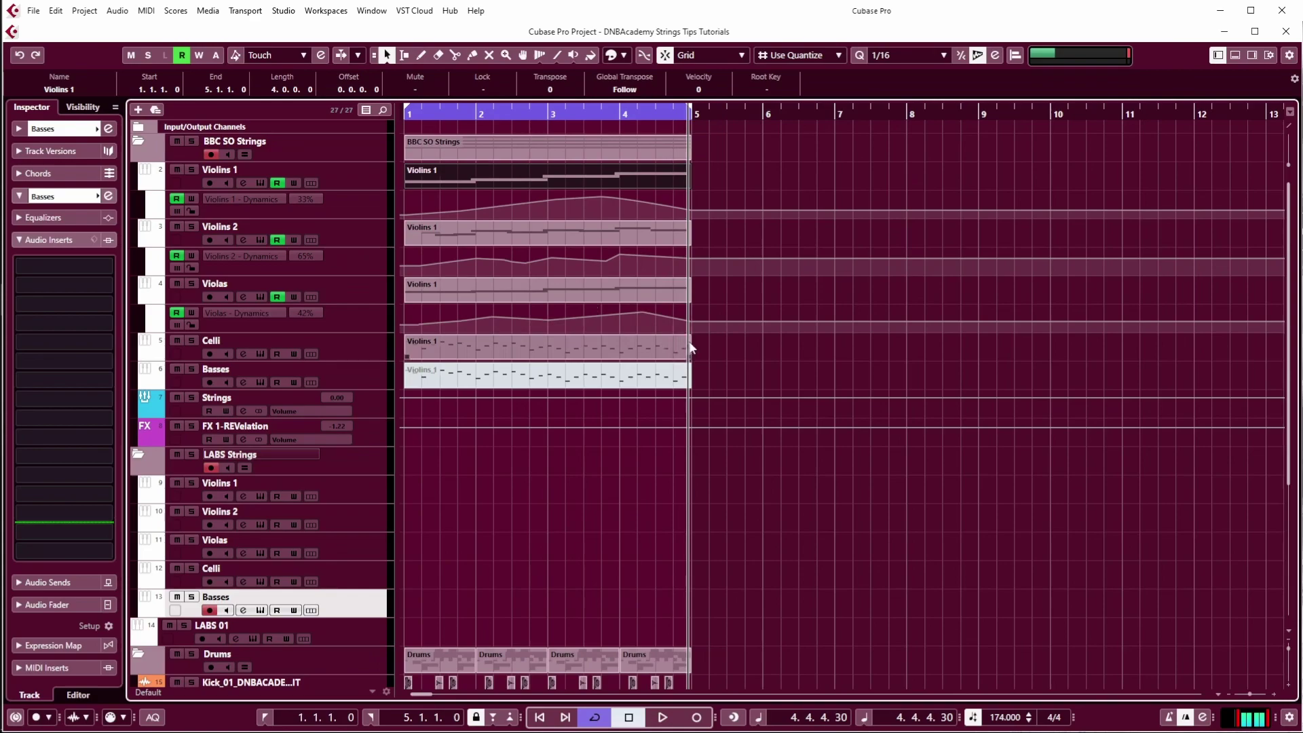
double_click(665, 175)
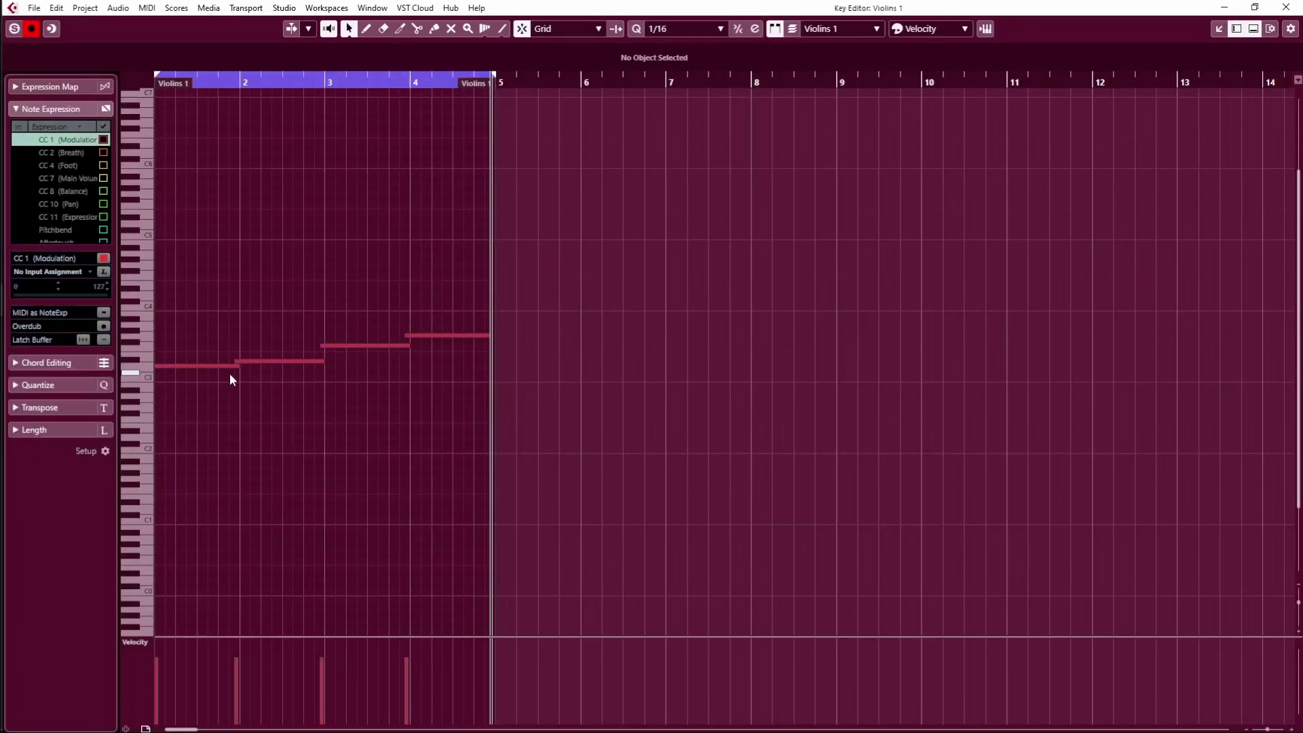
click(1286, 8)
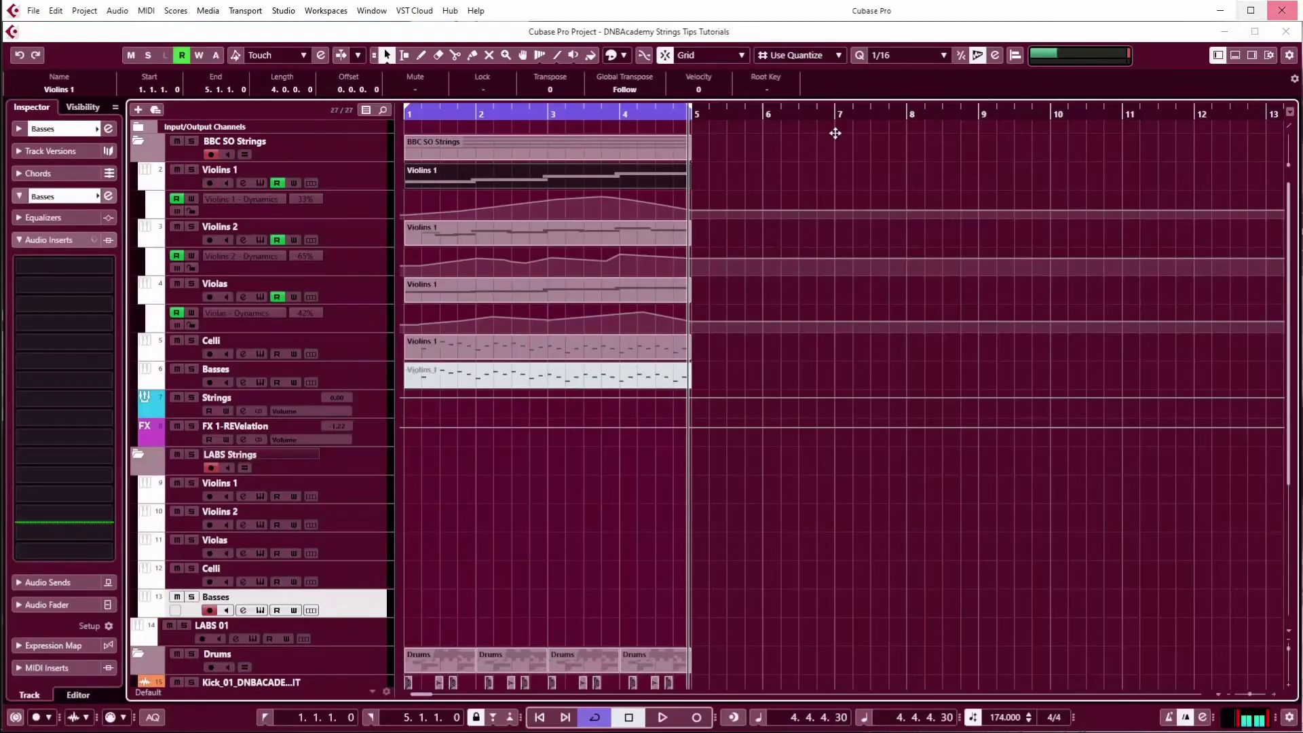
double_click(469, 232)
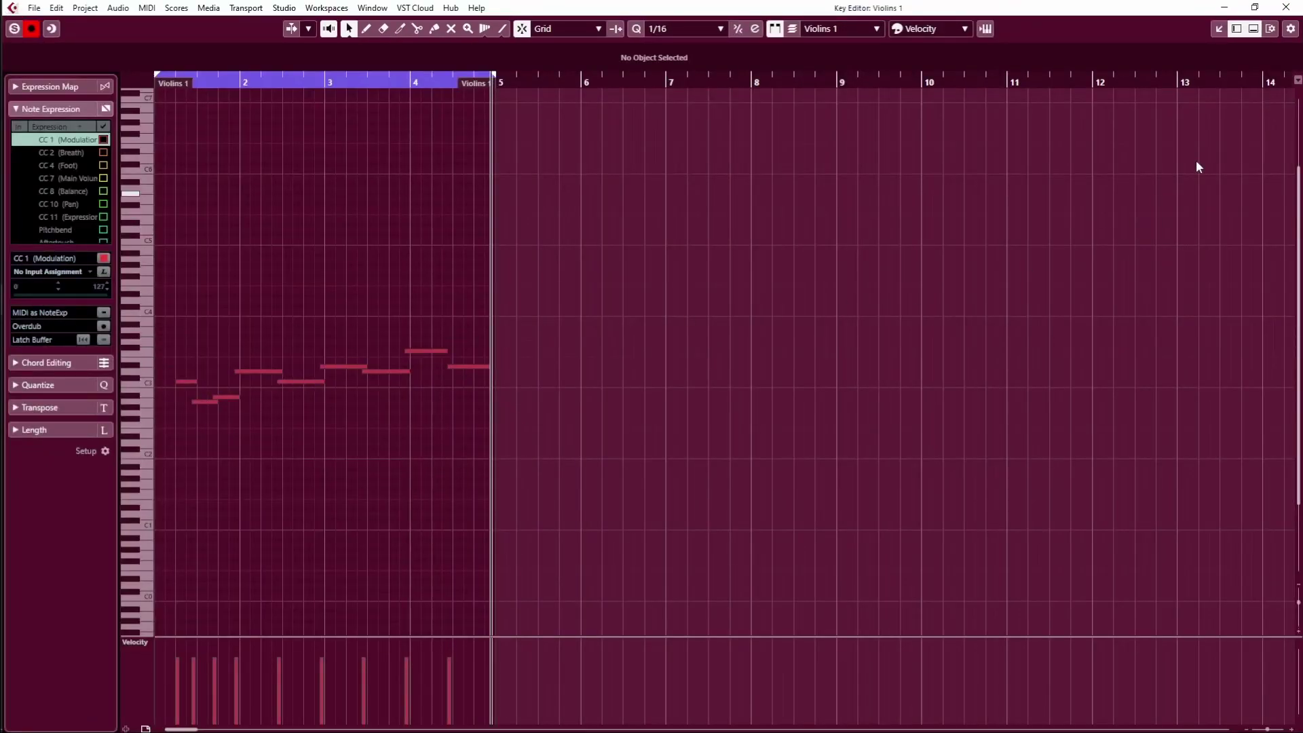
click(1286, 7)
double_click(471, 285)
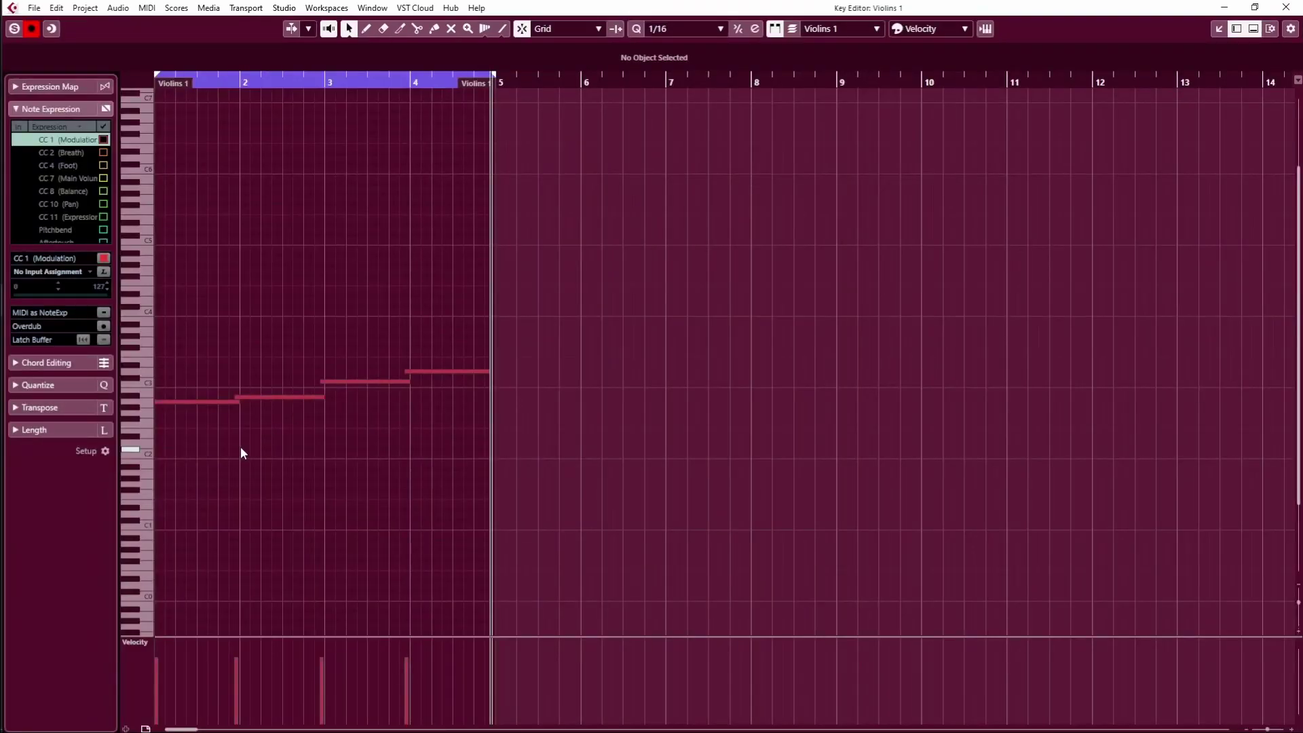
click(1284, 8)
Step: Examine the short-note pattern of the BBC SO Celli part in the Key Editor, and close the editor
double_click(463, 340)
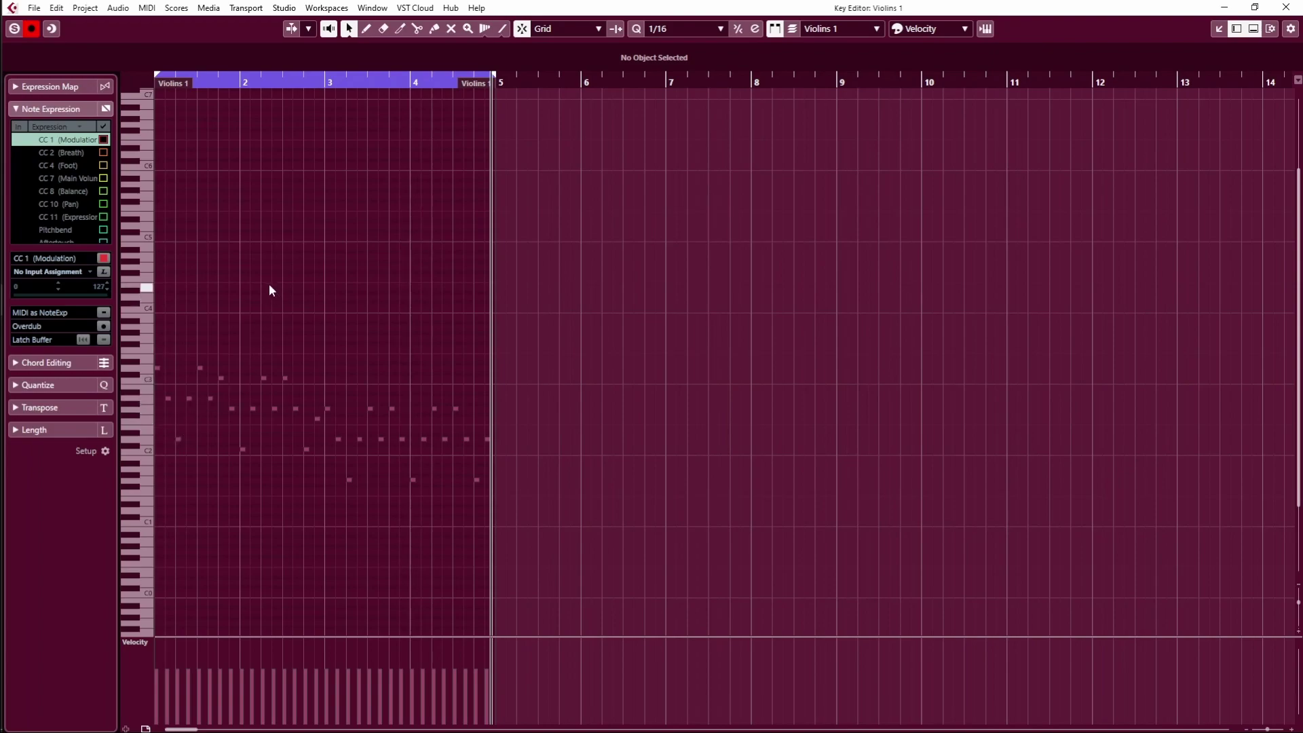
drag(584, 583, 176, 321)
click(539, 379)
click(1285, 8)
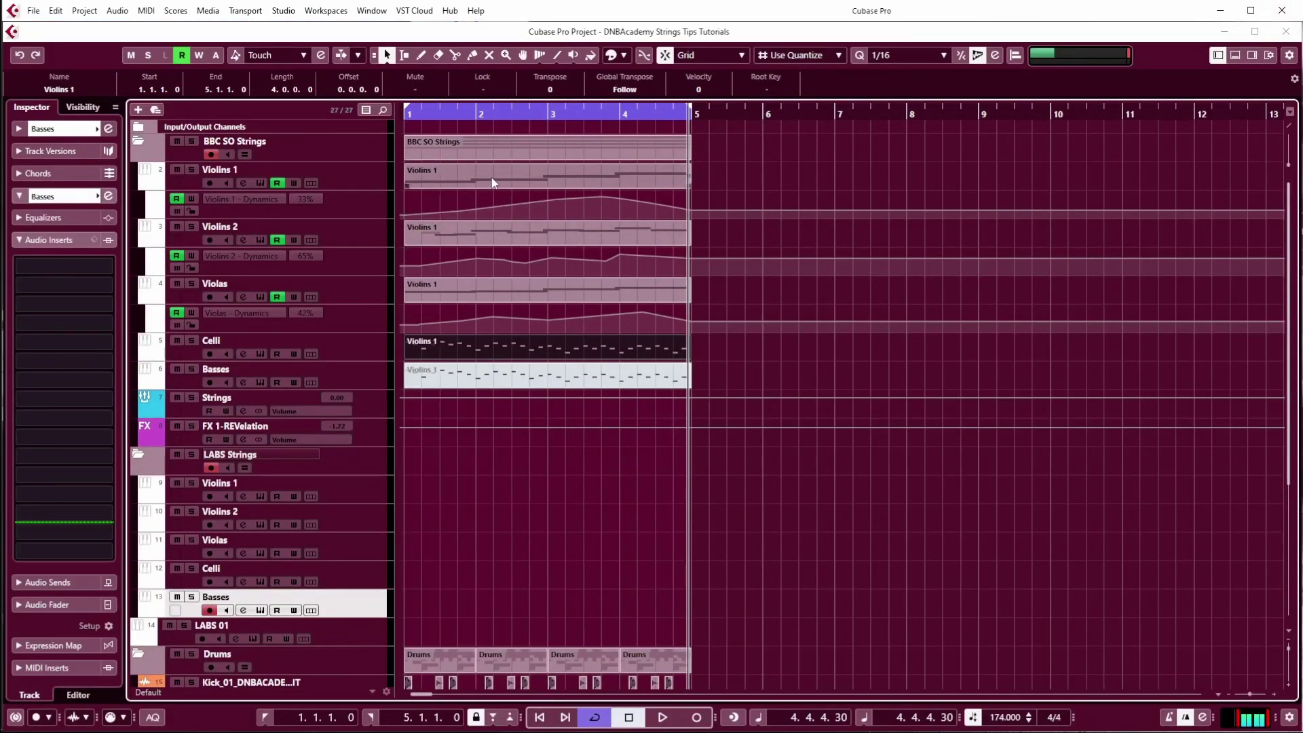
Step: Open the Violins 1, Violins 2 and Violas parts together in the Key Editor, compare their overlapping notes, and close it
click(511, 181)
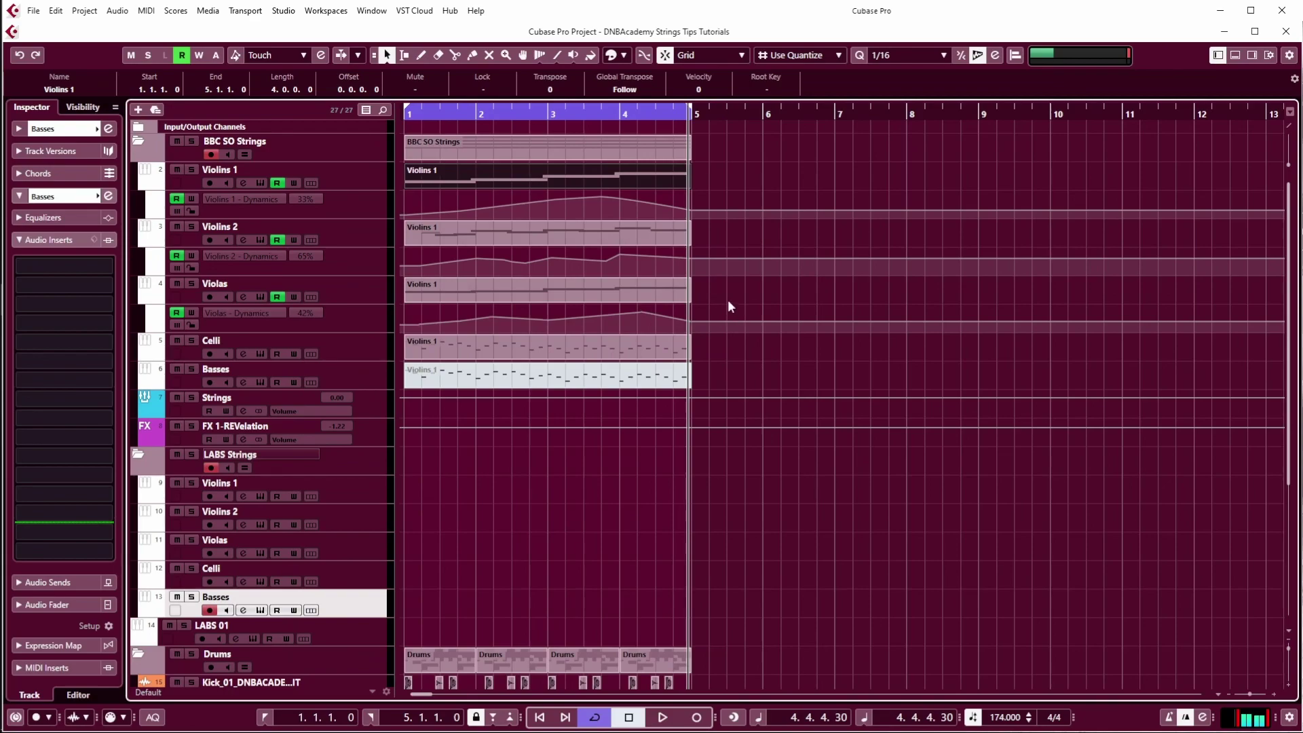
drag(713, 290, 499, 214)
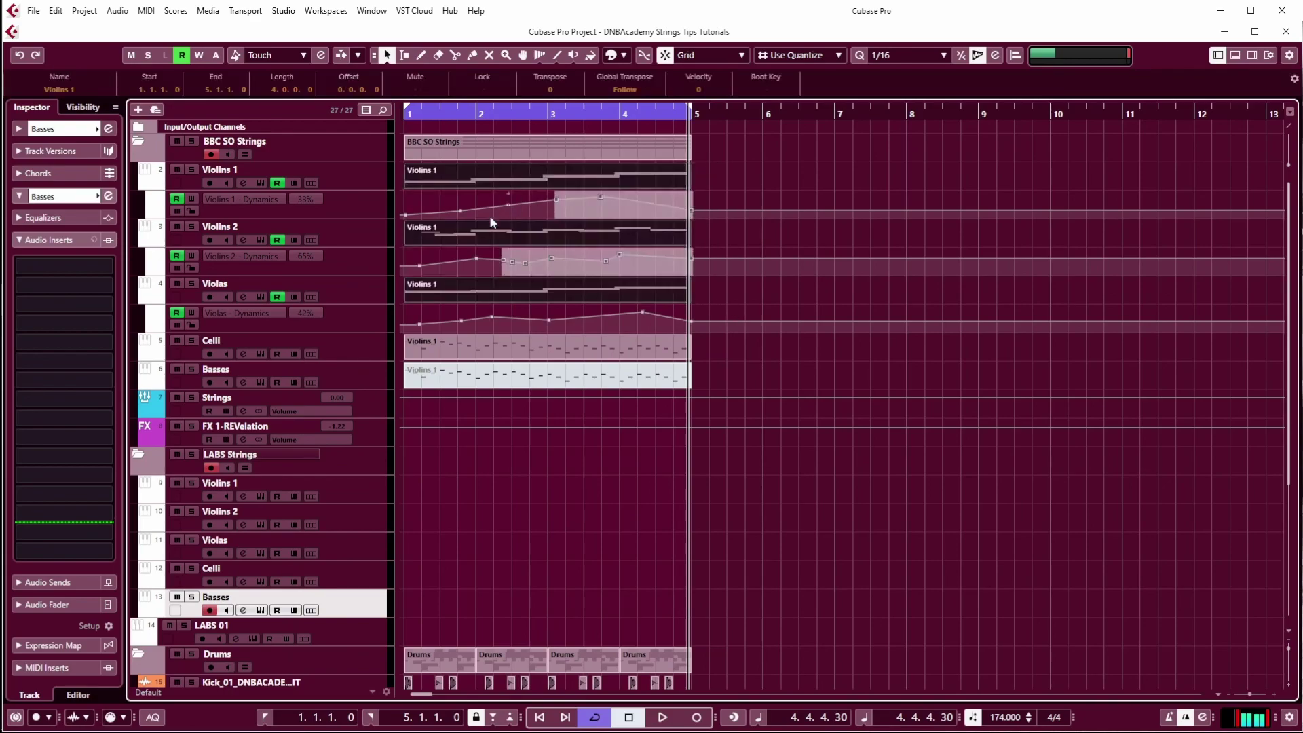
double_click(513, 188)
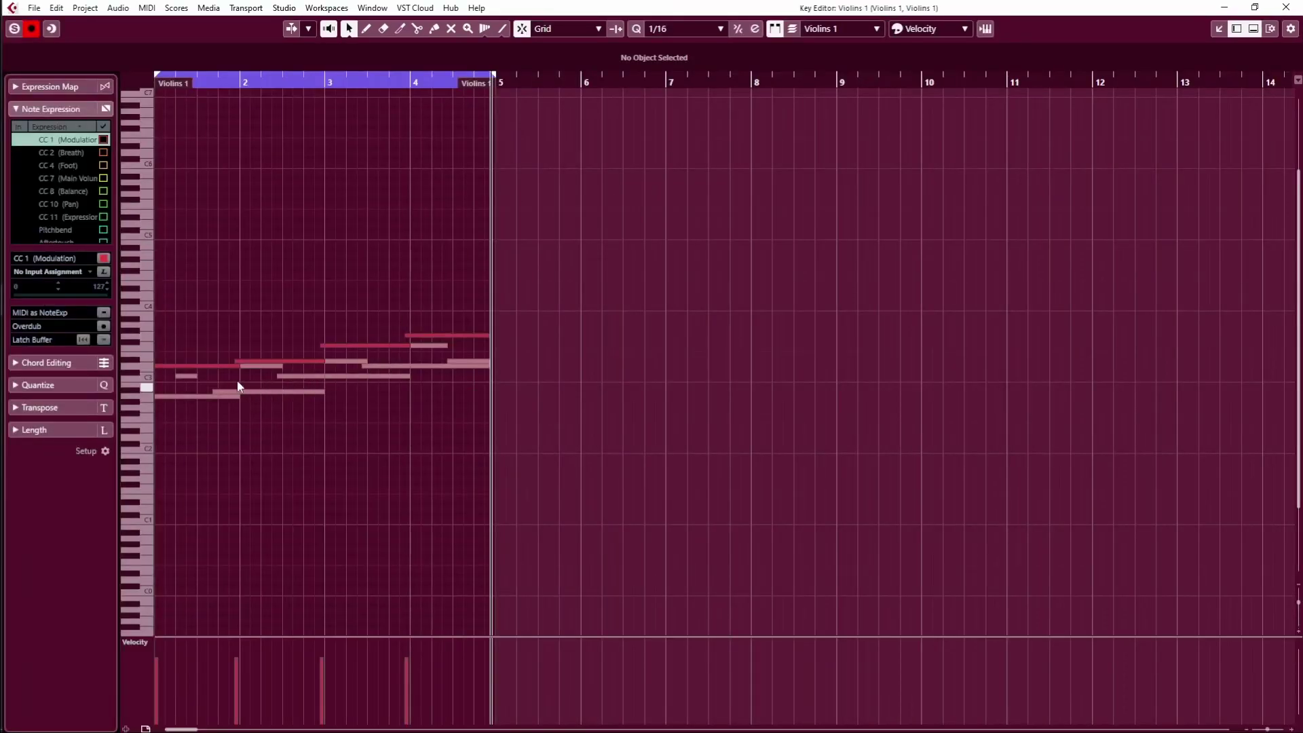
scroll(319, 347, up, 6)
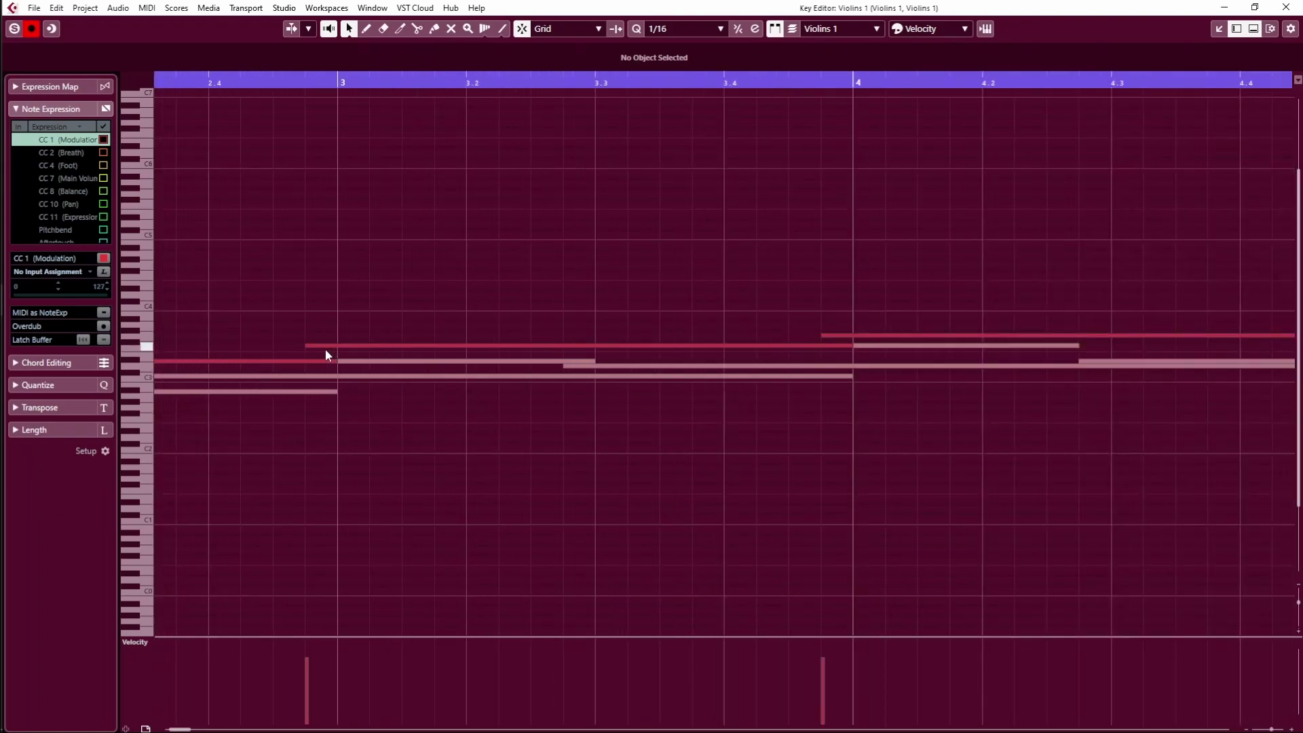
scroll(488, 363, down, 5)
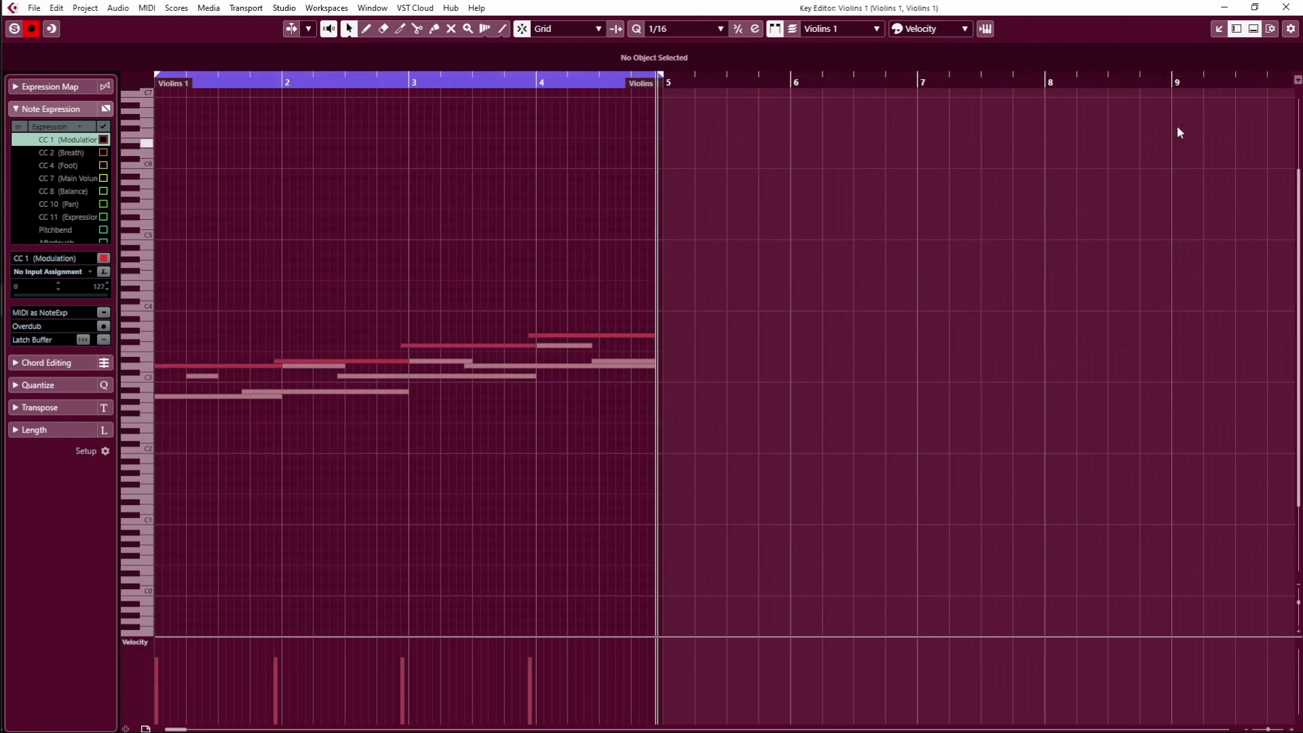
click(1298, 6)
Step: Select the BBC SO Violins 1 track, play its part through in the Key Editor, and close the editor
click(352, 176)
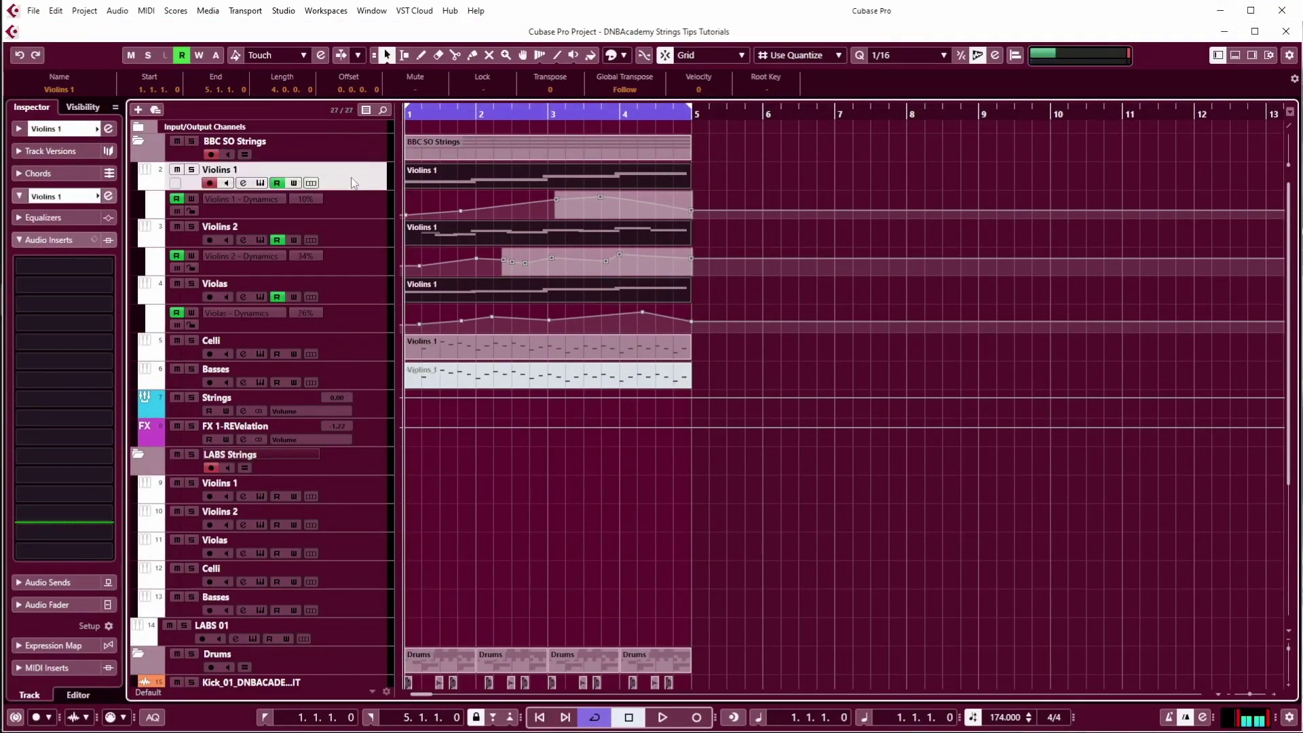
click(429, 198)
click(435, 181)
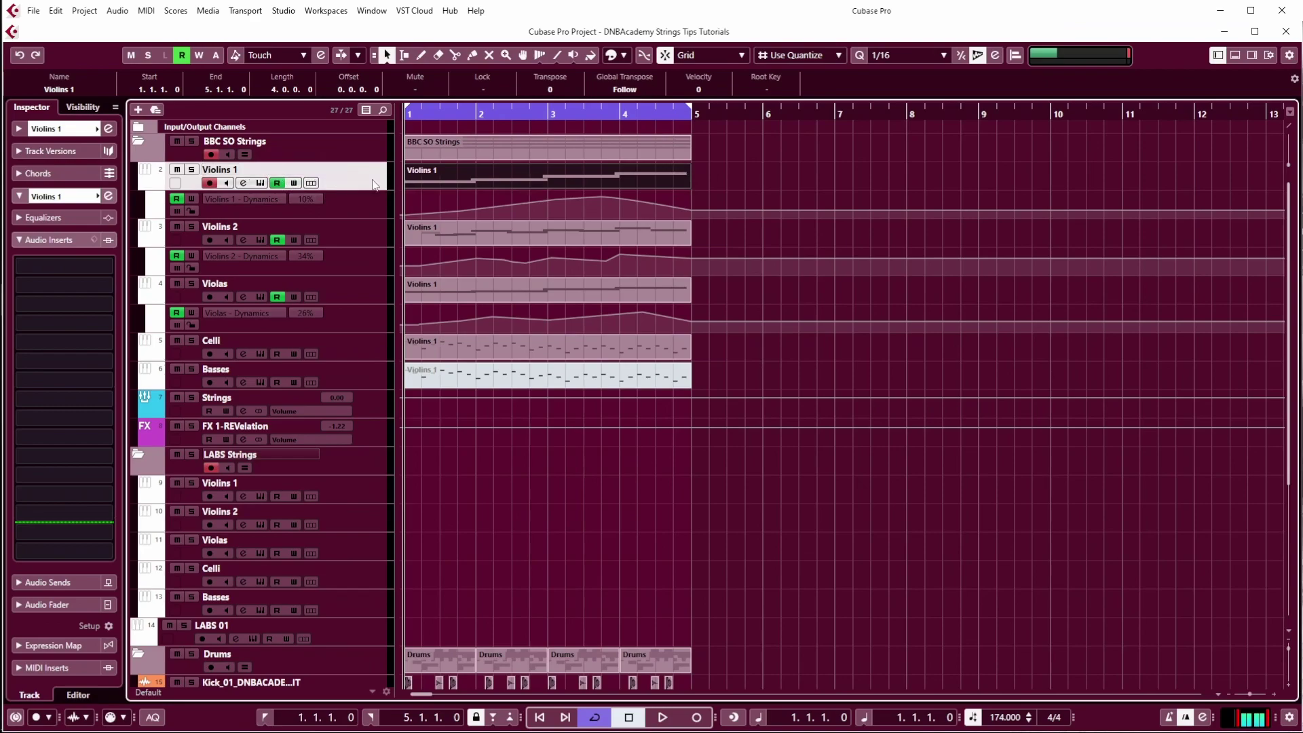
double_click(478, 179)
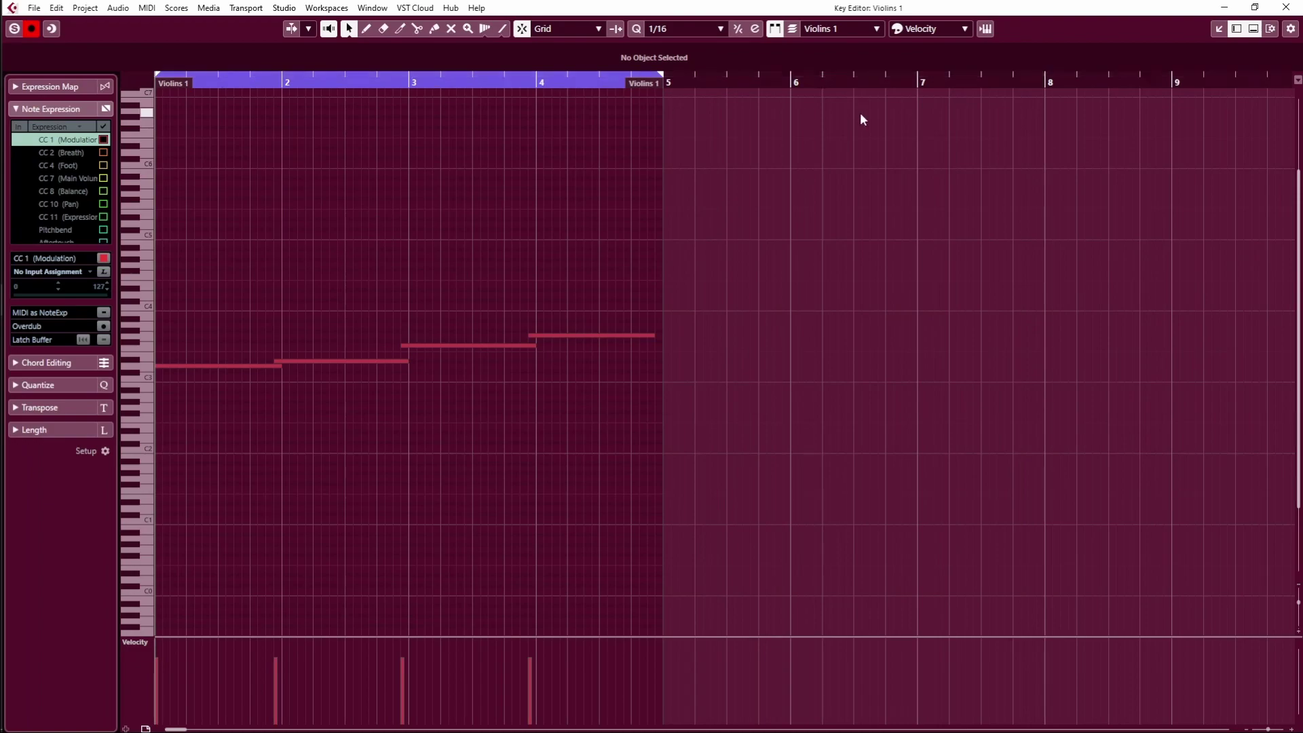
key(space)
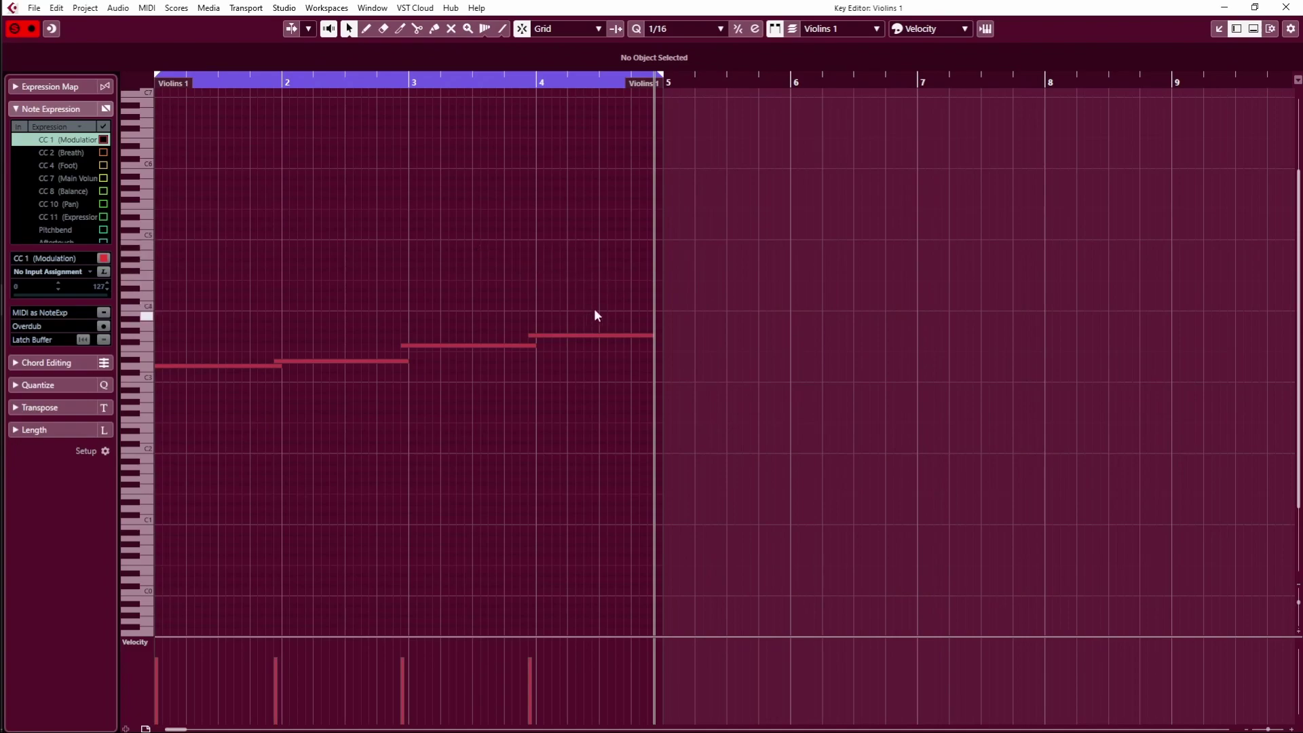
click(1286, 6)
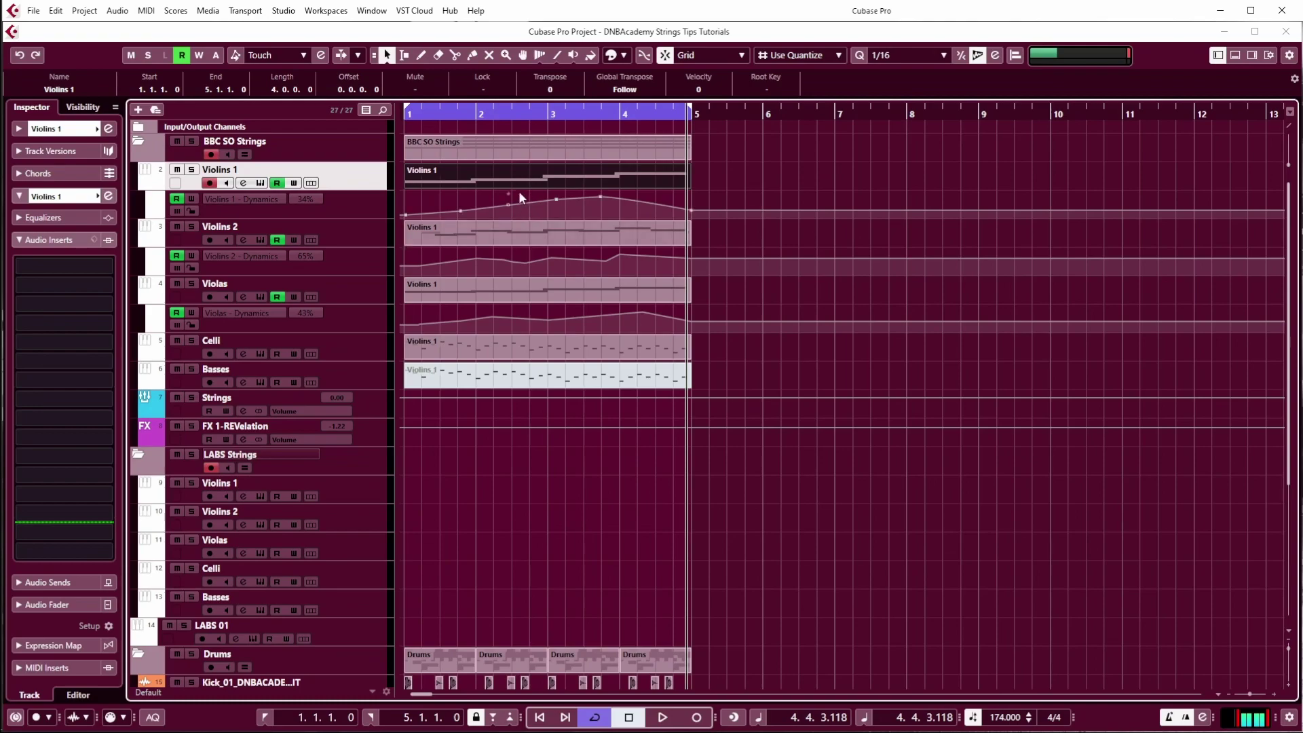
Step: Return the playhead to the project start and select the LABS Strings tracks from Violins 1 to Basses
key(period)
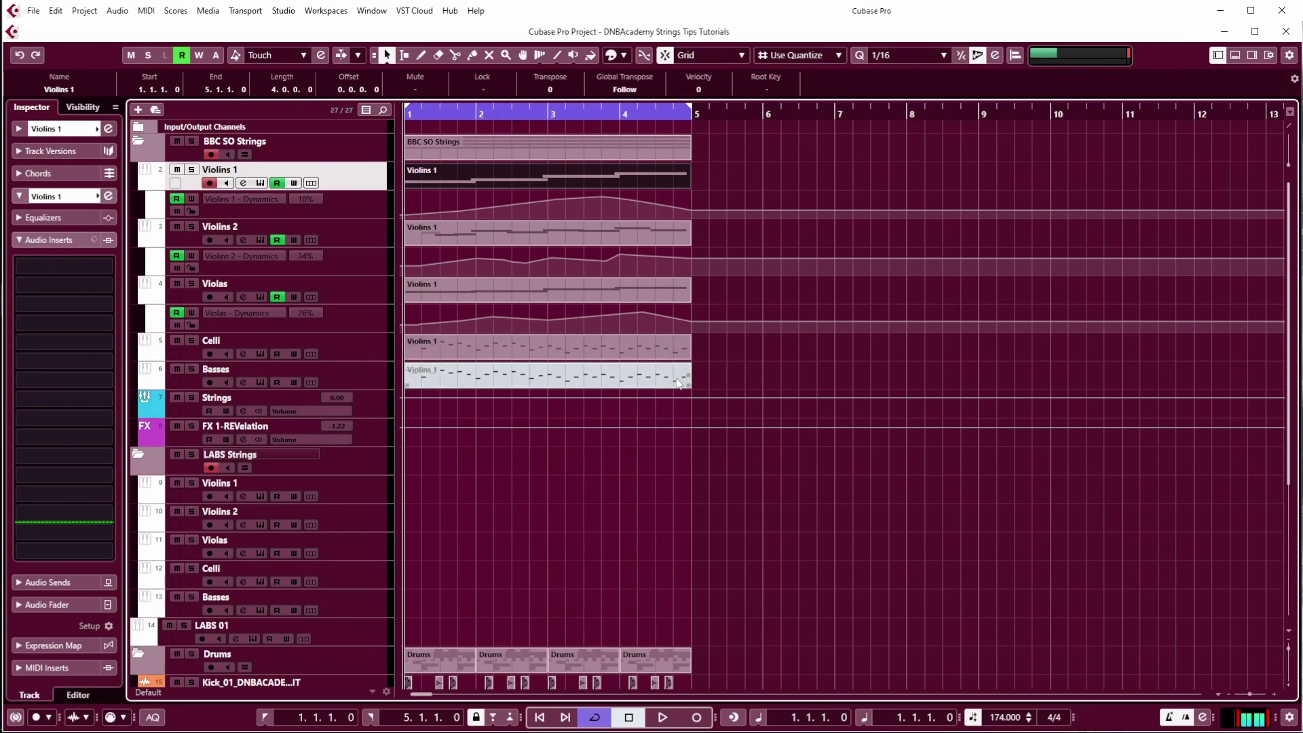
click(370, 501)
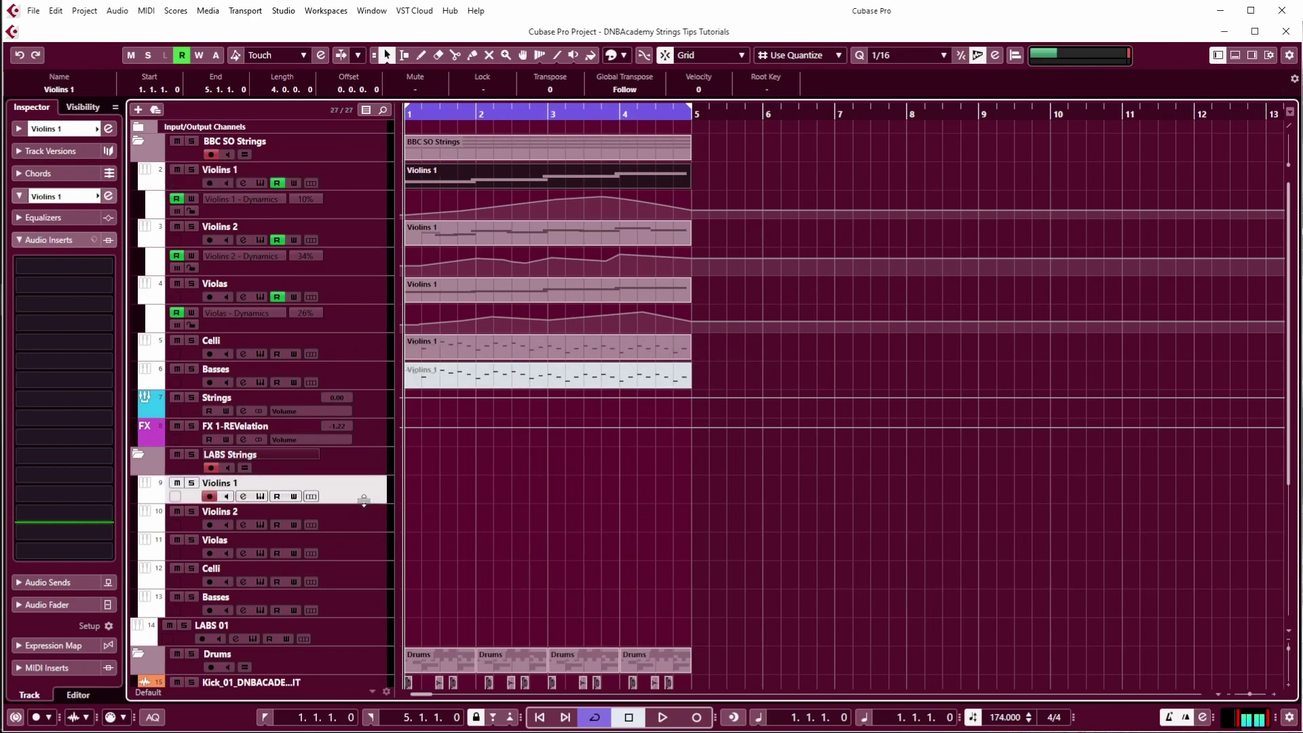
shift+click(372, 609)
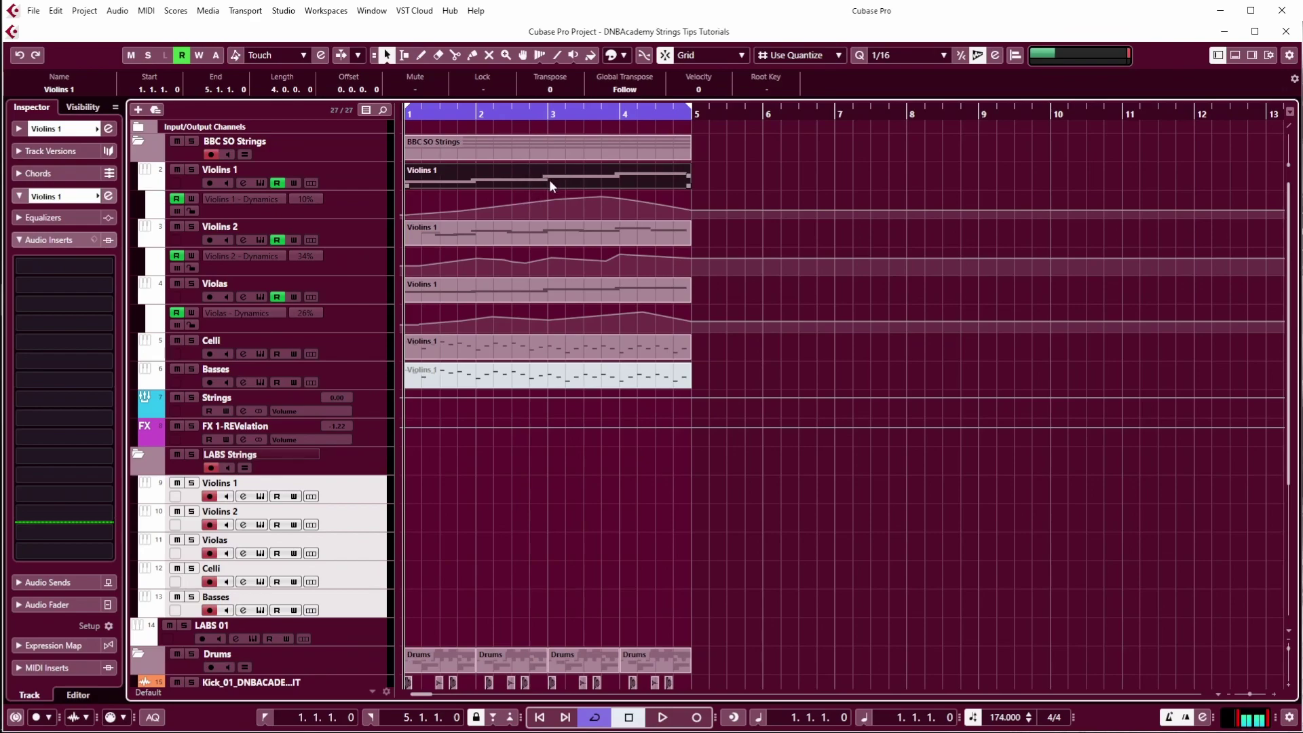
Step: Open the BBC SO Violins 1 part in the Key Editor, play its held notes, and close the editor
double_click(471, 184)
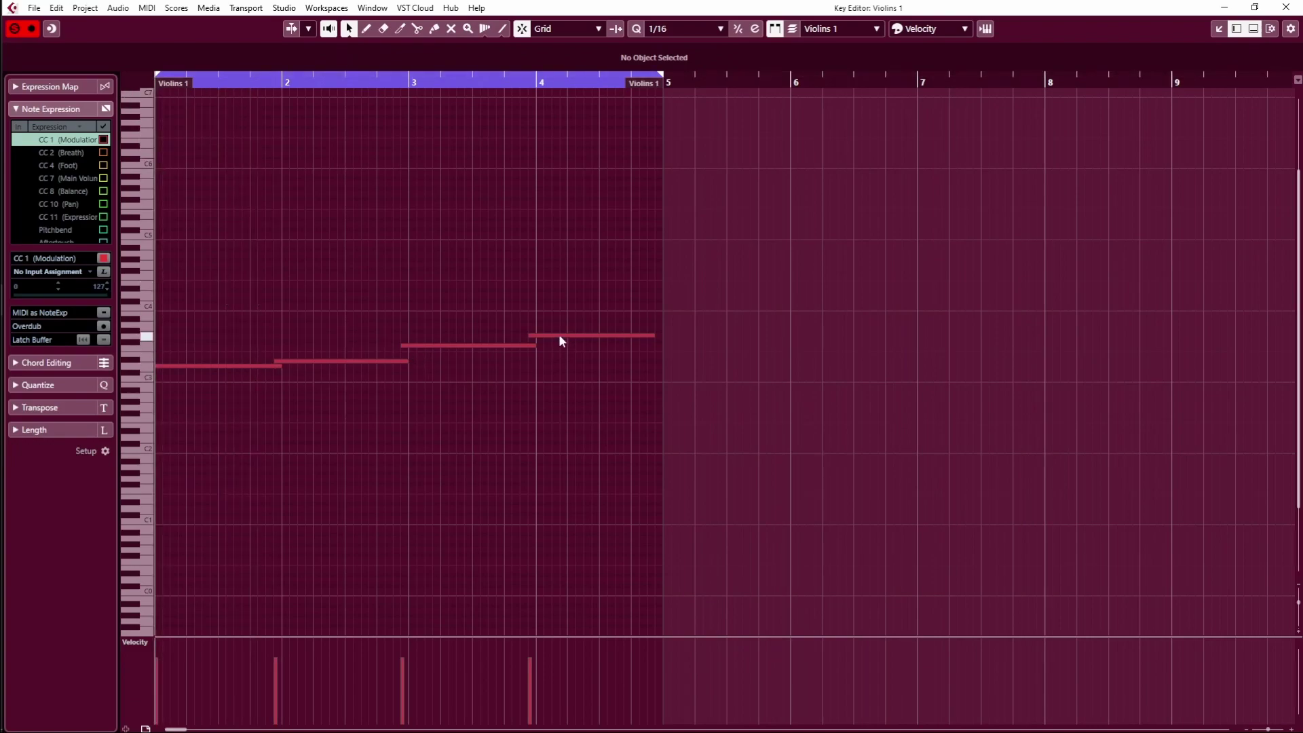
key(space)
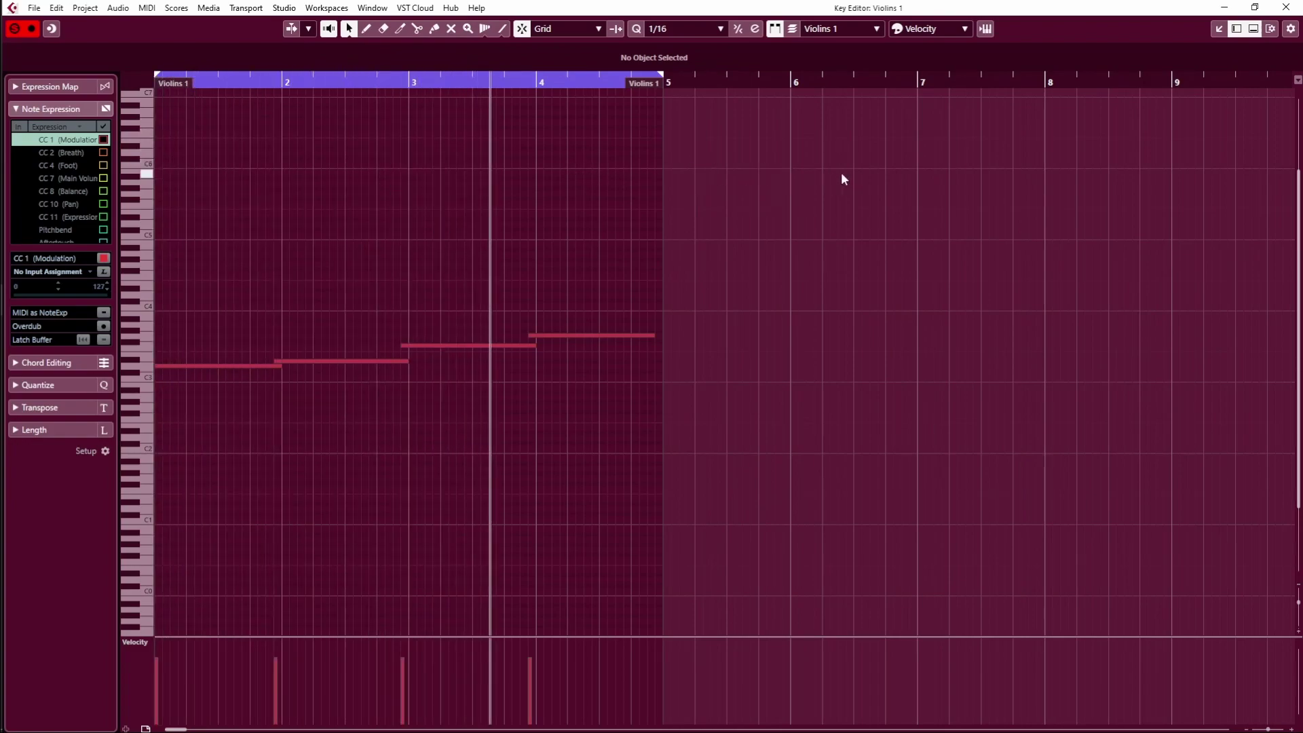
click(1290, 10)
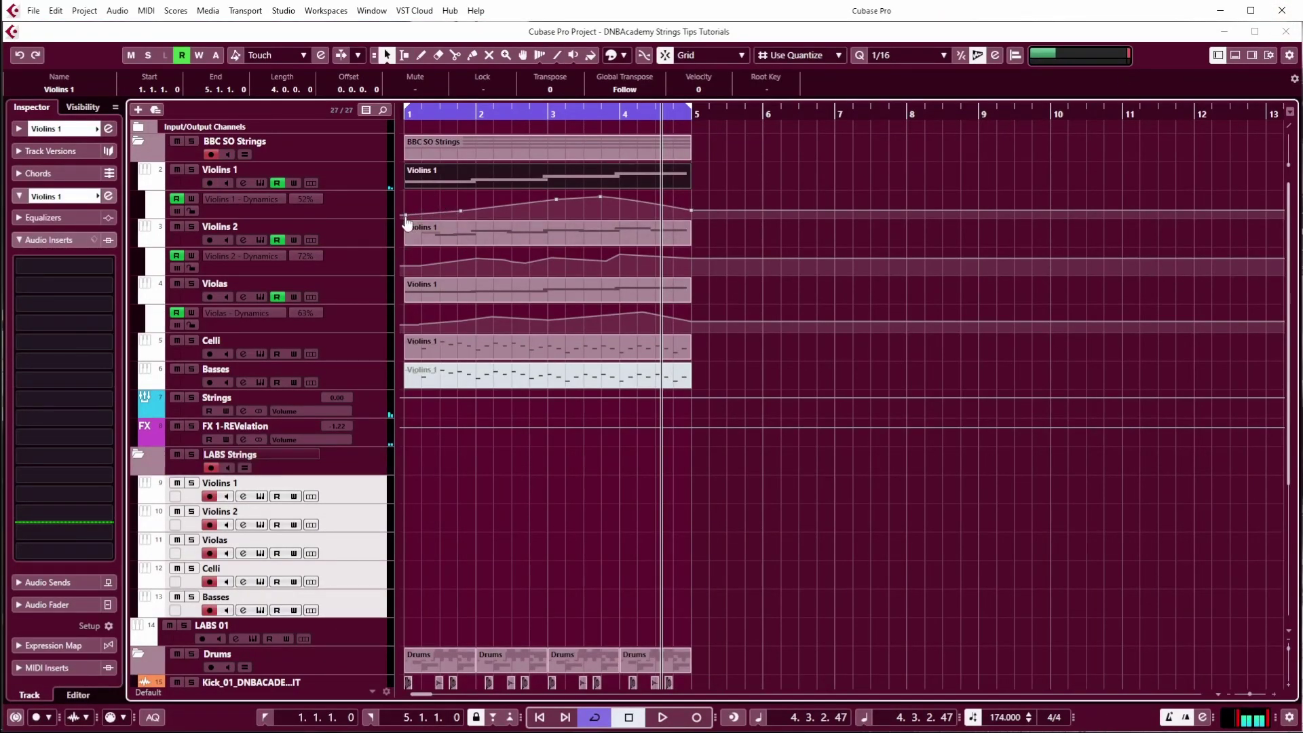
Step: Examine the Dynamics slider of the BBC SO Violins 1 instrument, close it, and toggle project playback
click(433, 213)
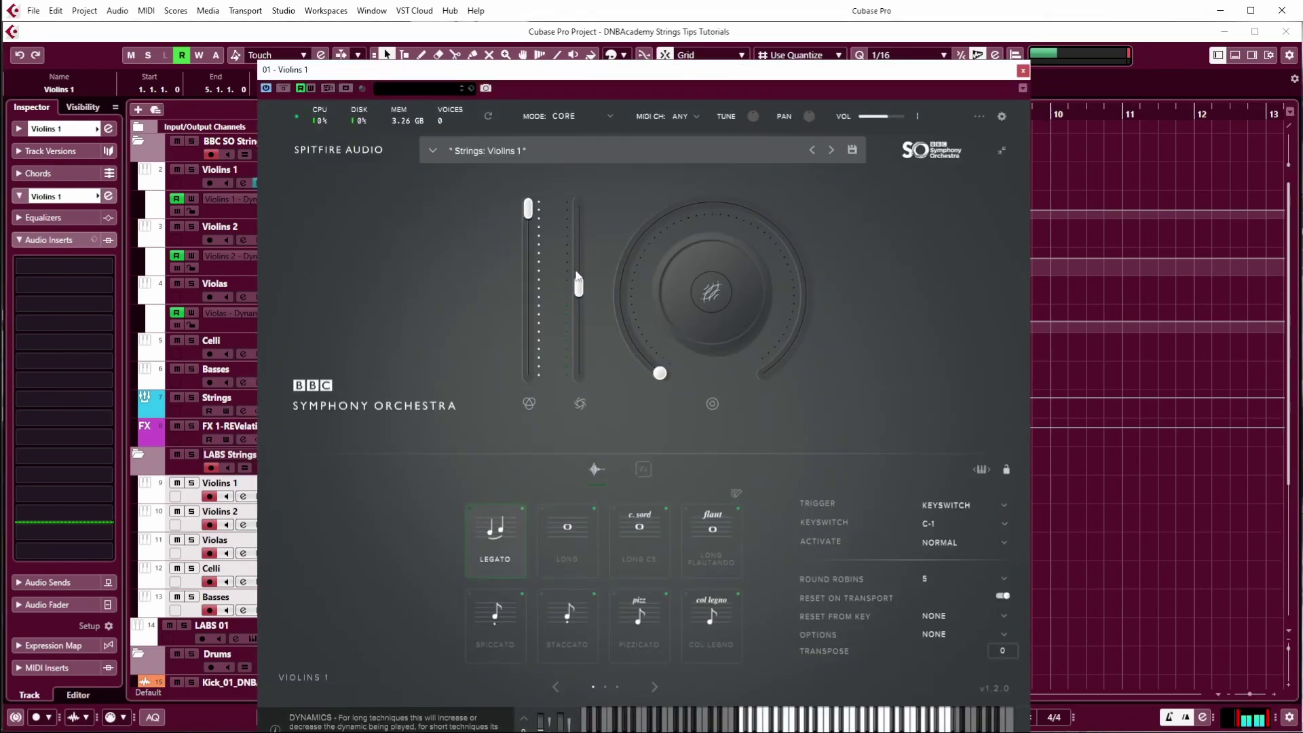
click(1023, 71)
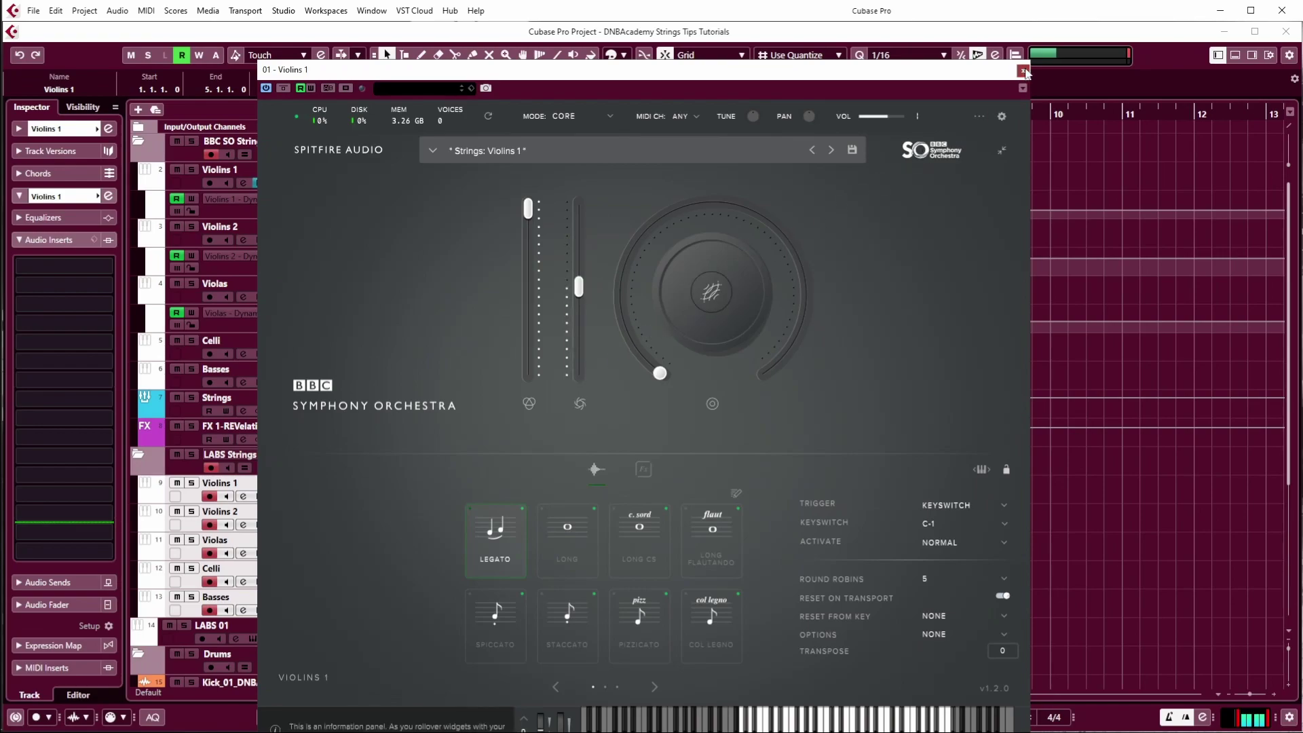
key(space)
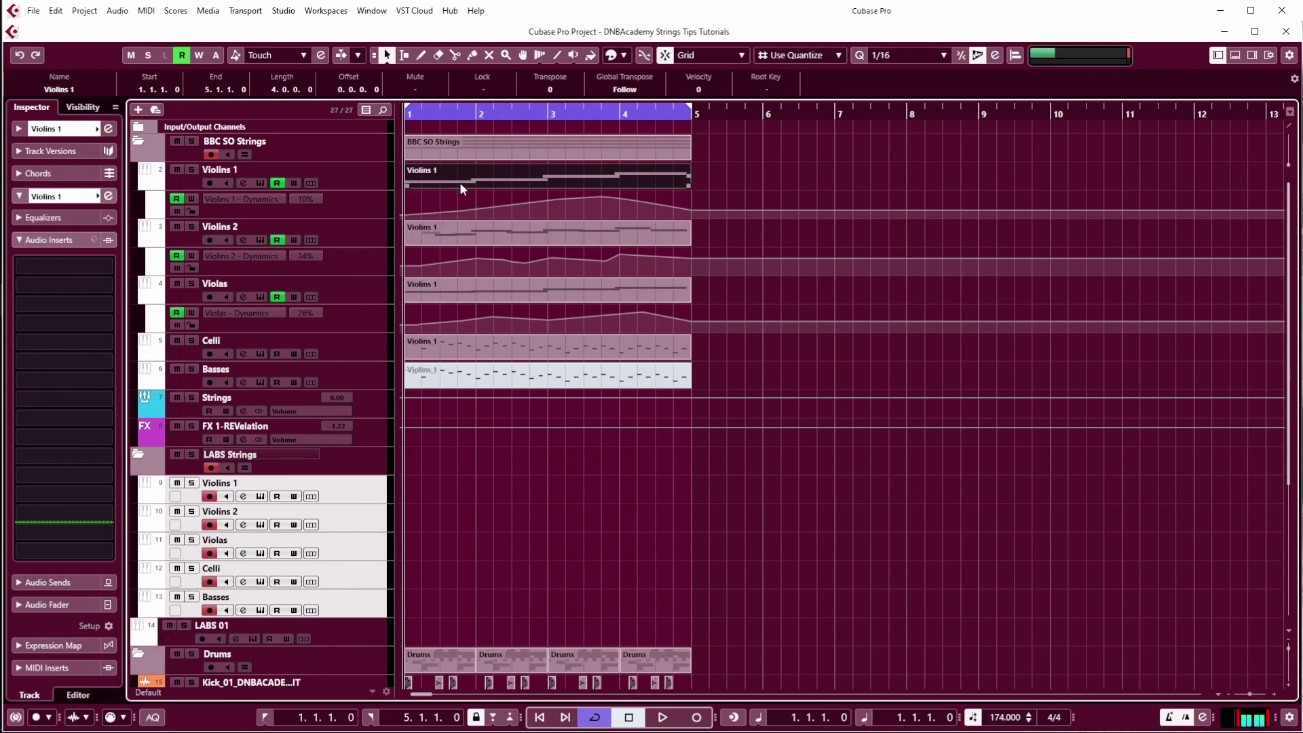
Step: Open the Violins 1 and Violins 2 parts together in the Key Editor, audition each Violins 2 note in turn, and close it
double_click(440, 237)
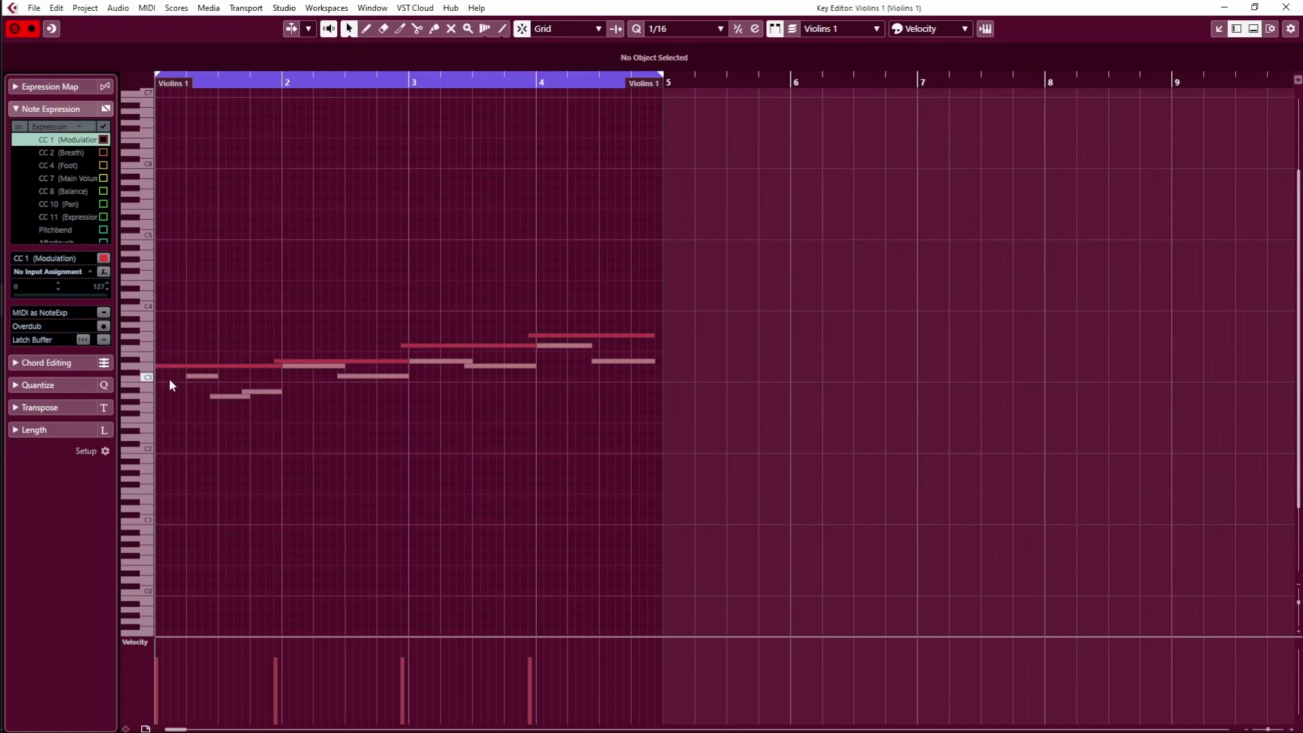
click(190, 376)
click(228, 397)
click(268, 392)
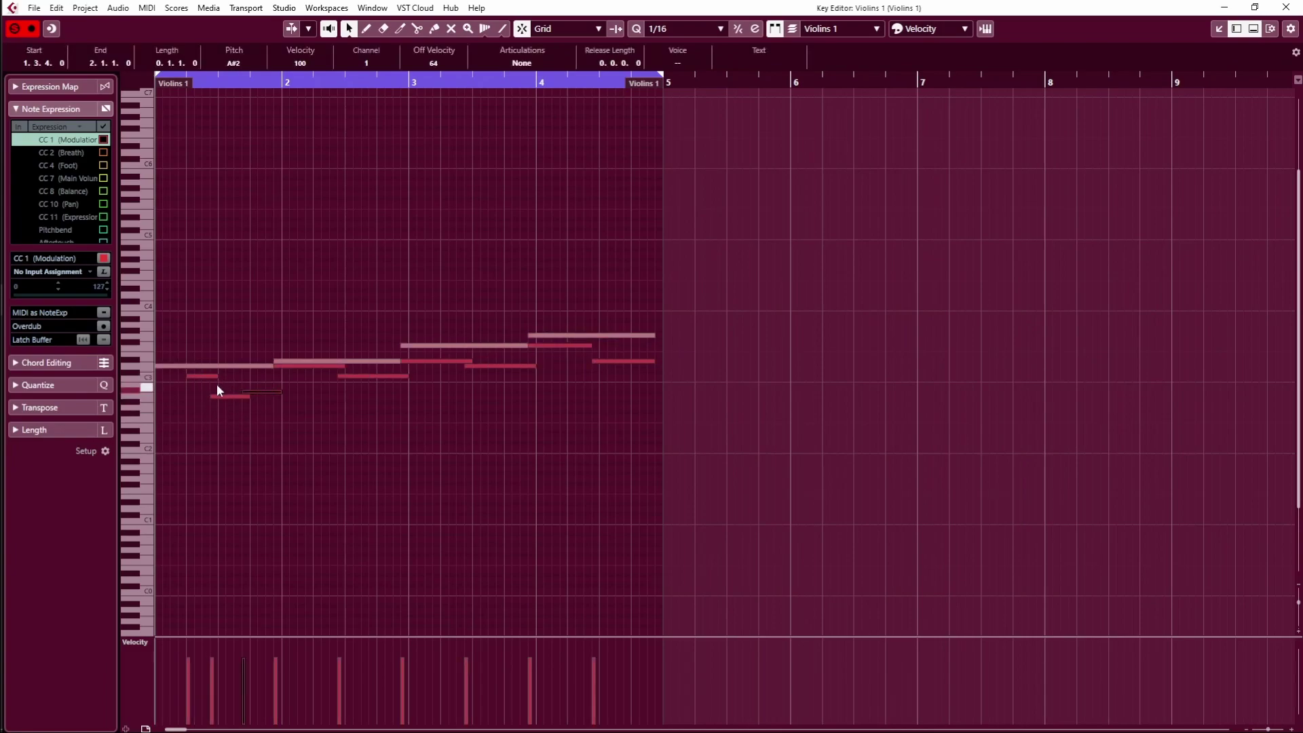
click(312, 366)
click(369, 376)
click(439, 360)
click(486, 366)
click(569, 345)
click(614, 360)
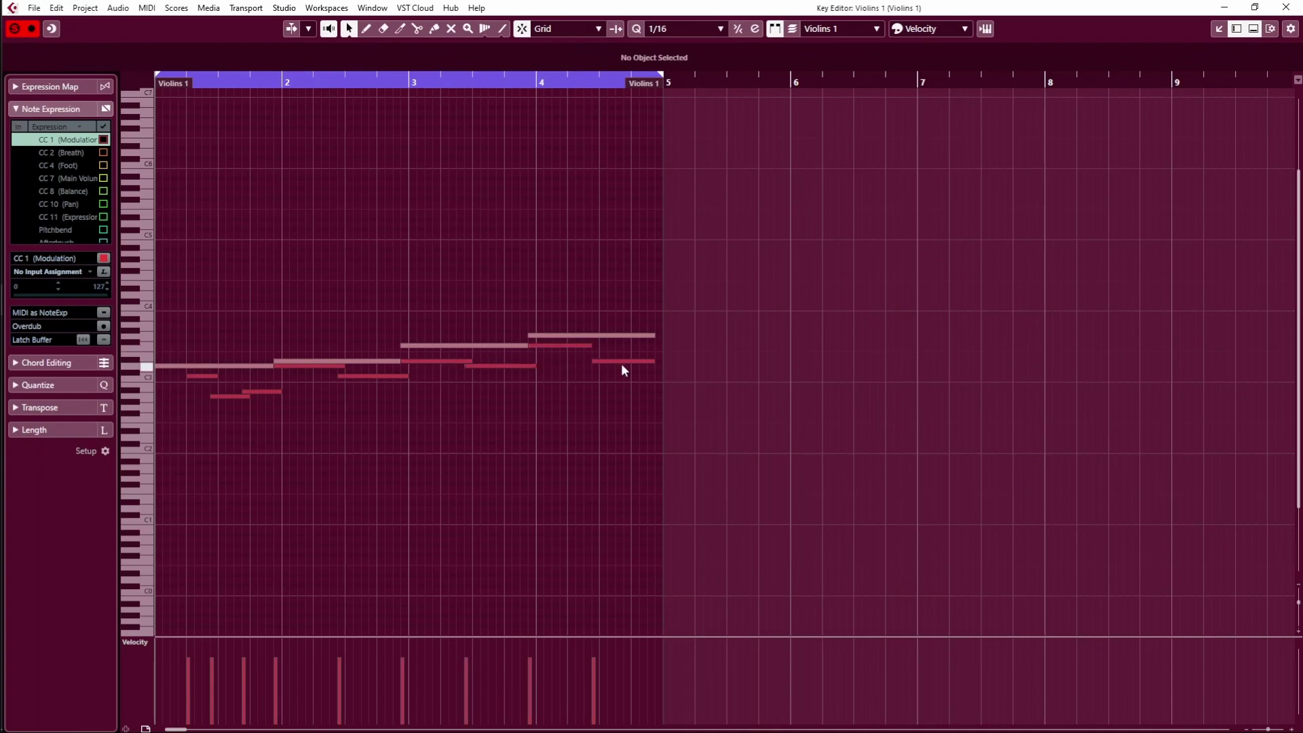
click(1286, 8)
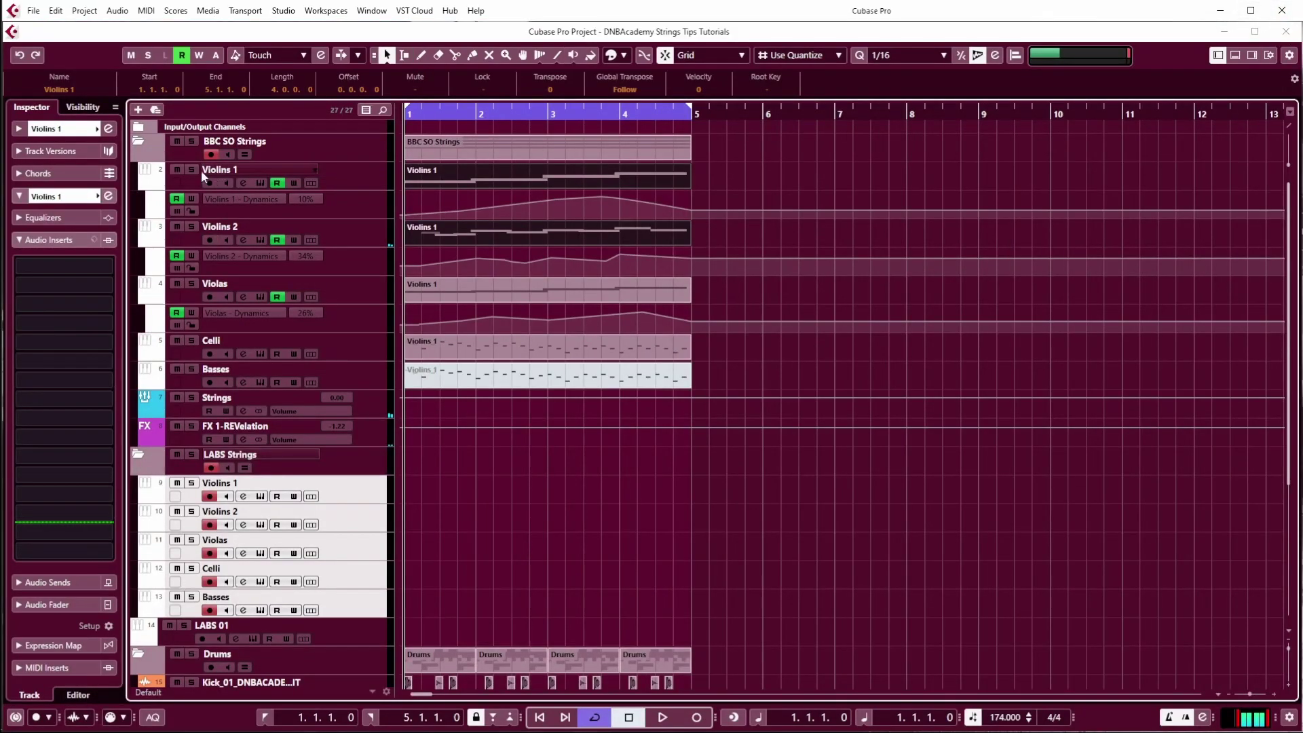
Step: Solo the BBC SO Violins 2 track and play the Violins 1 and Violins 2 parts together in the Key Editor
click(191, 226)
double_click(441, 177)
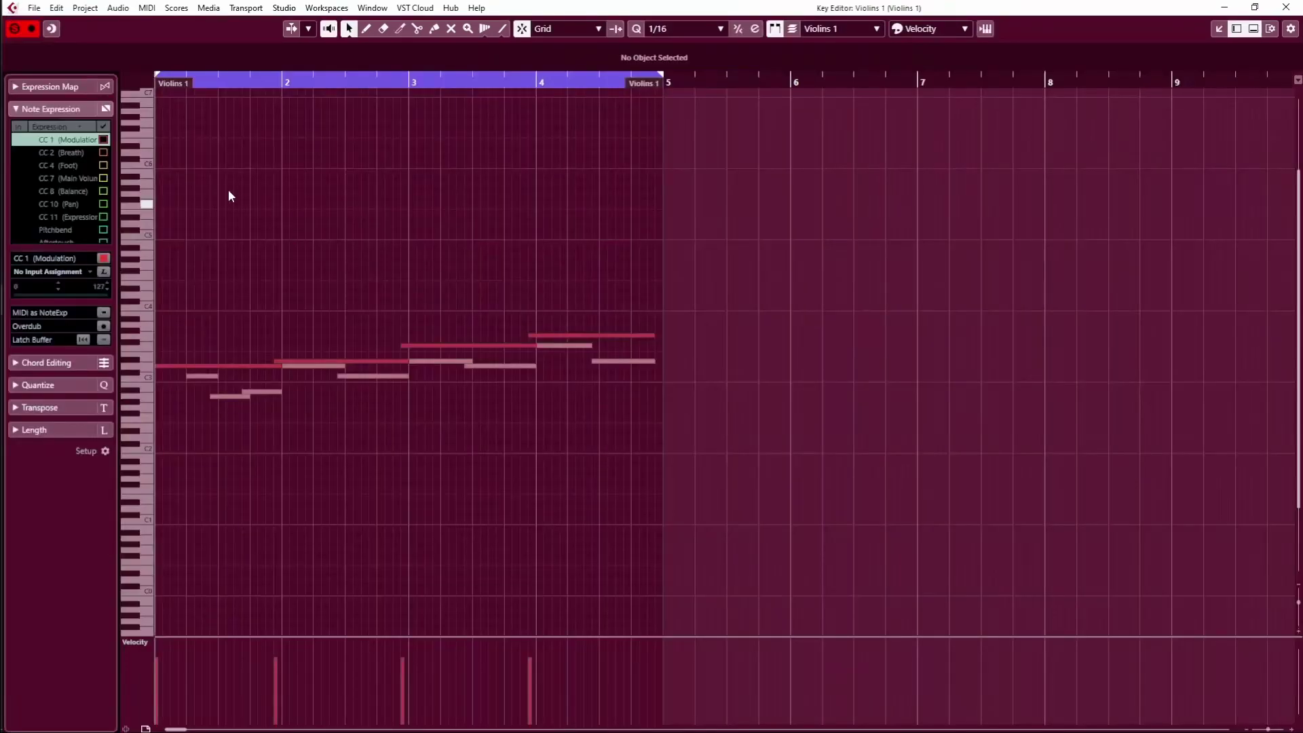
key(space)
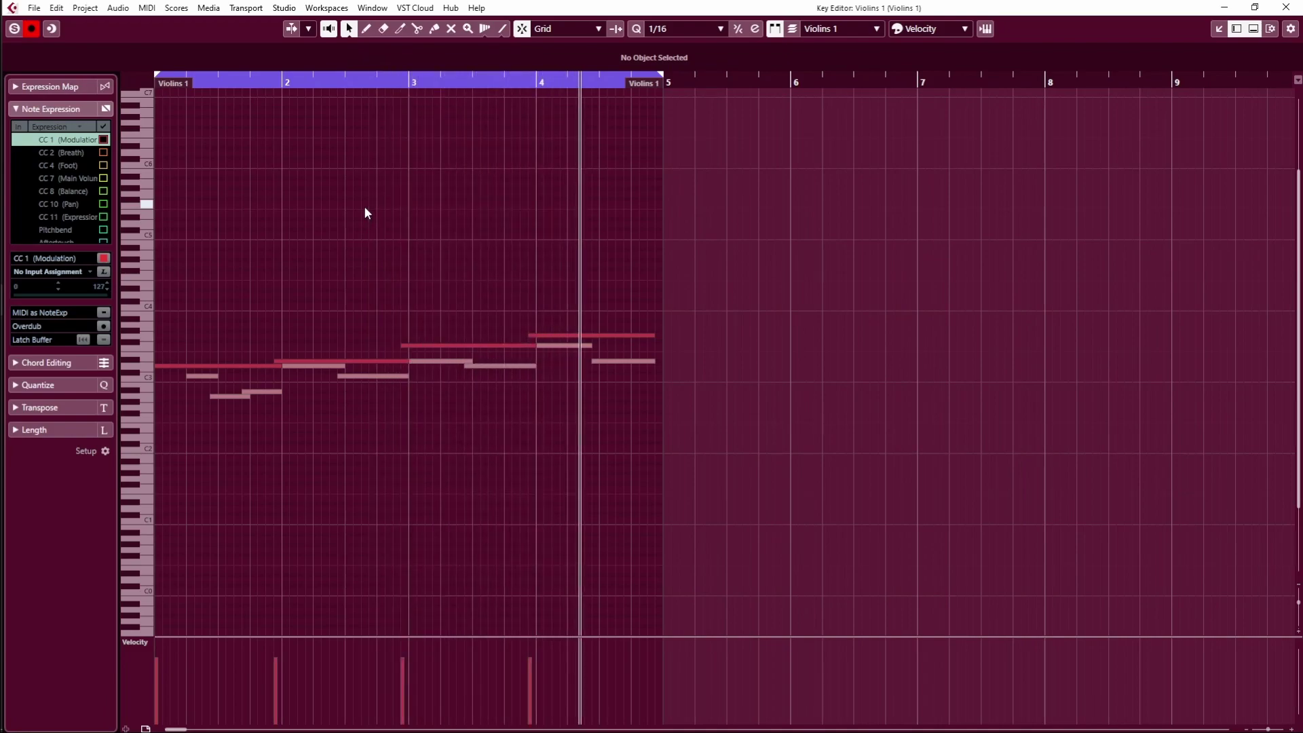
Step: Stop playback, view the BBC SO Violins 1, Violins 2 and Violas parts together in the Key Editor, and audition the first Violas note
key(space)
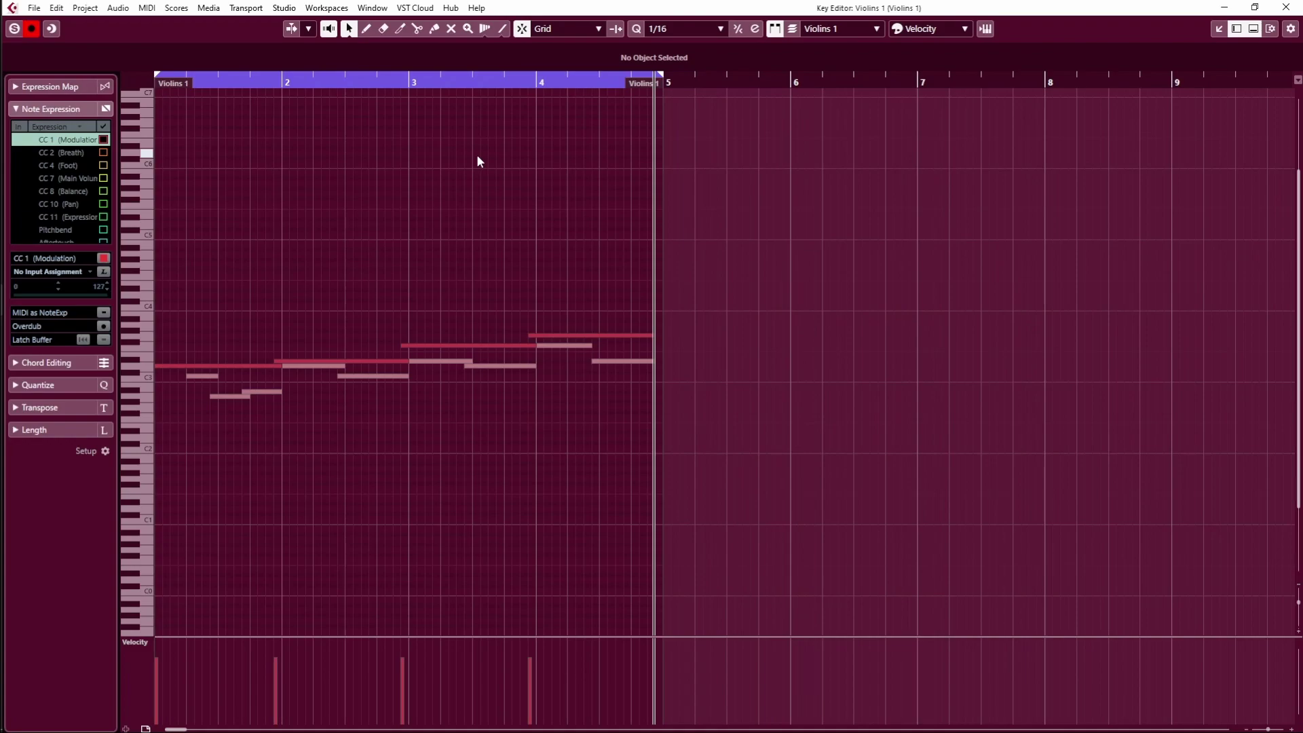
click(1286, 7)
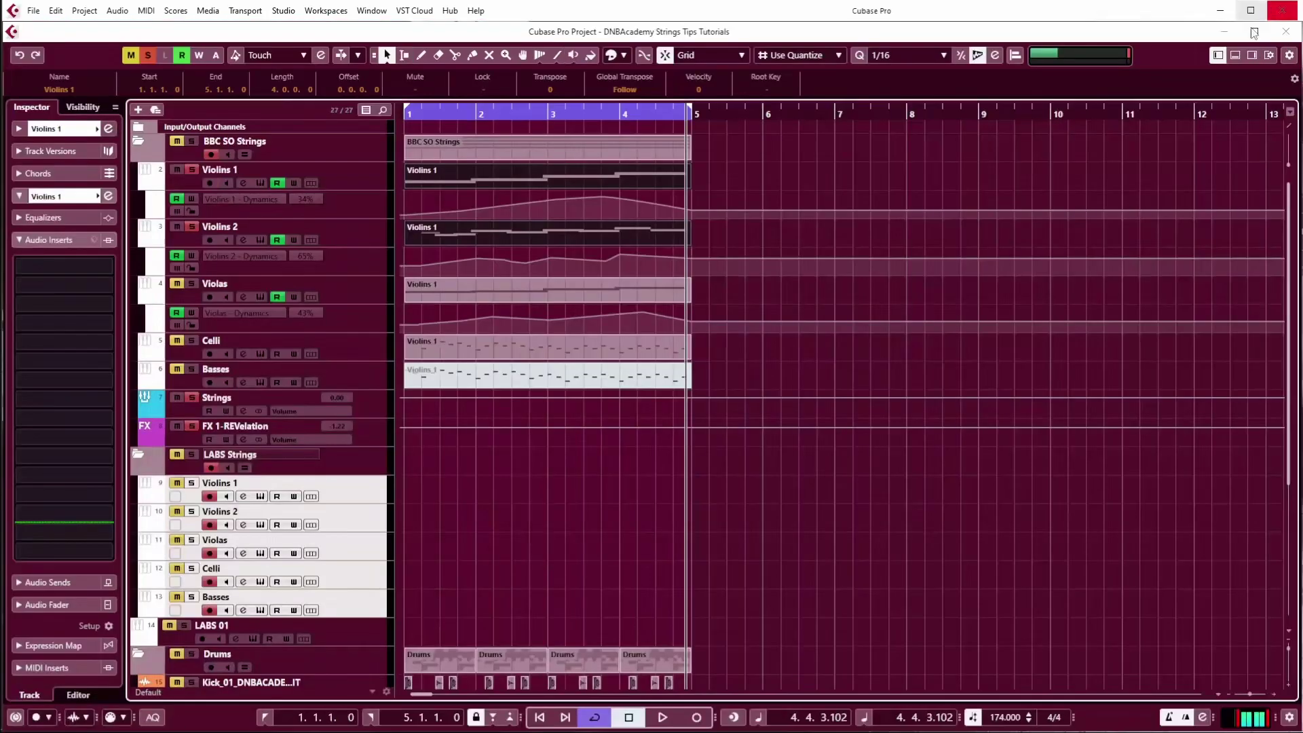
shift+click(433, 293)
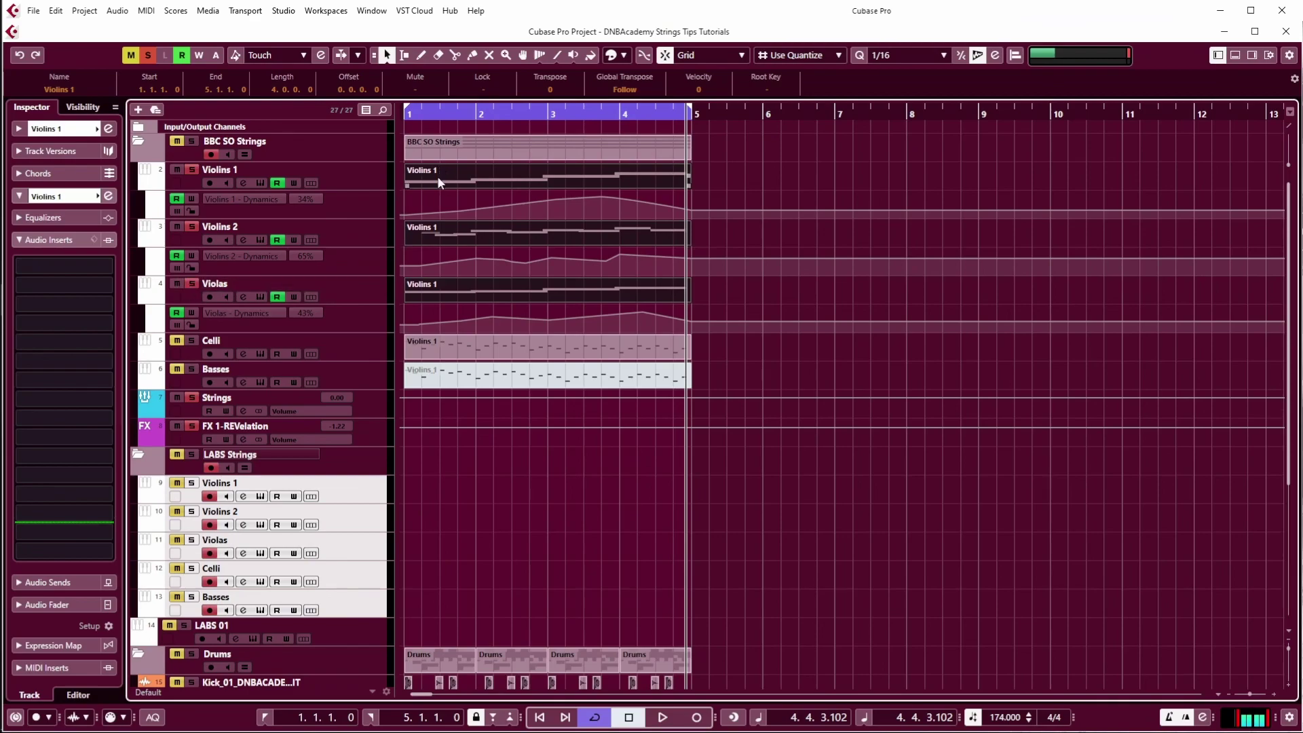
double_click(433, 290)
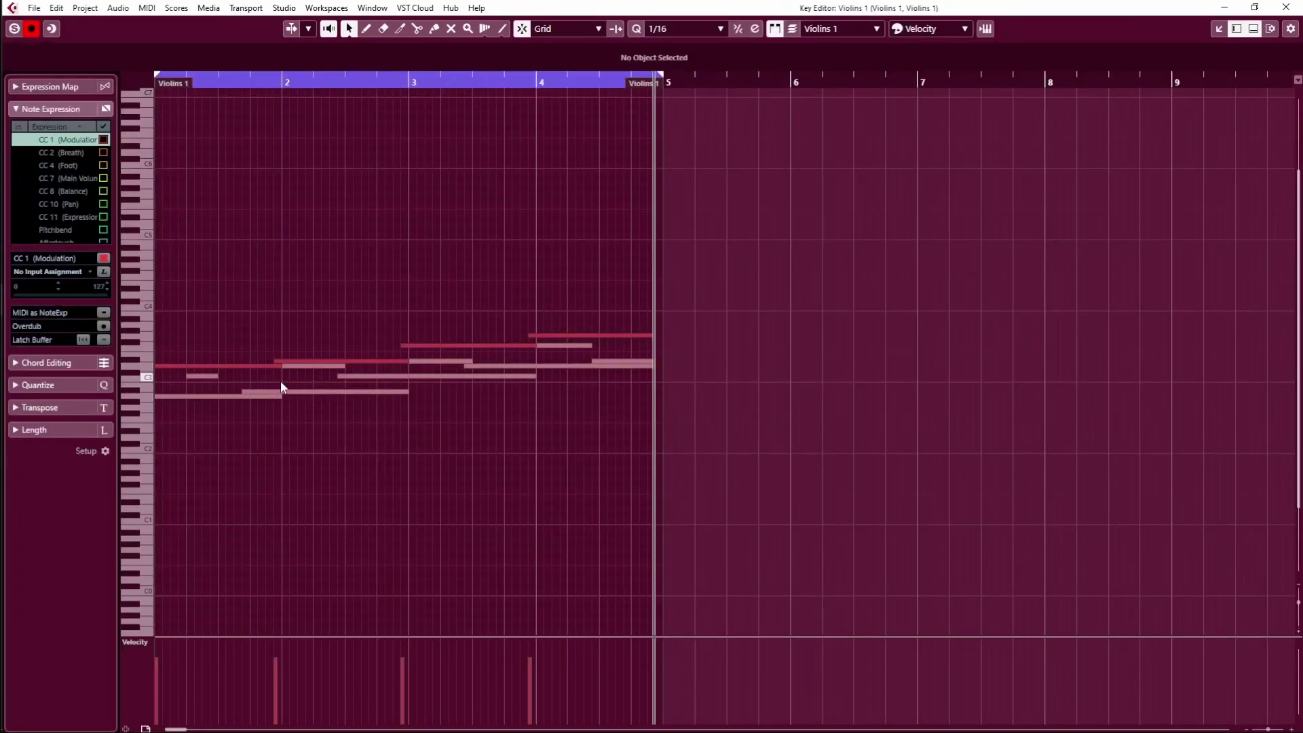
click(190, 397)
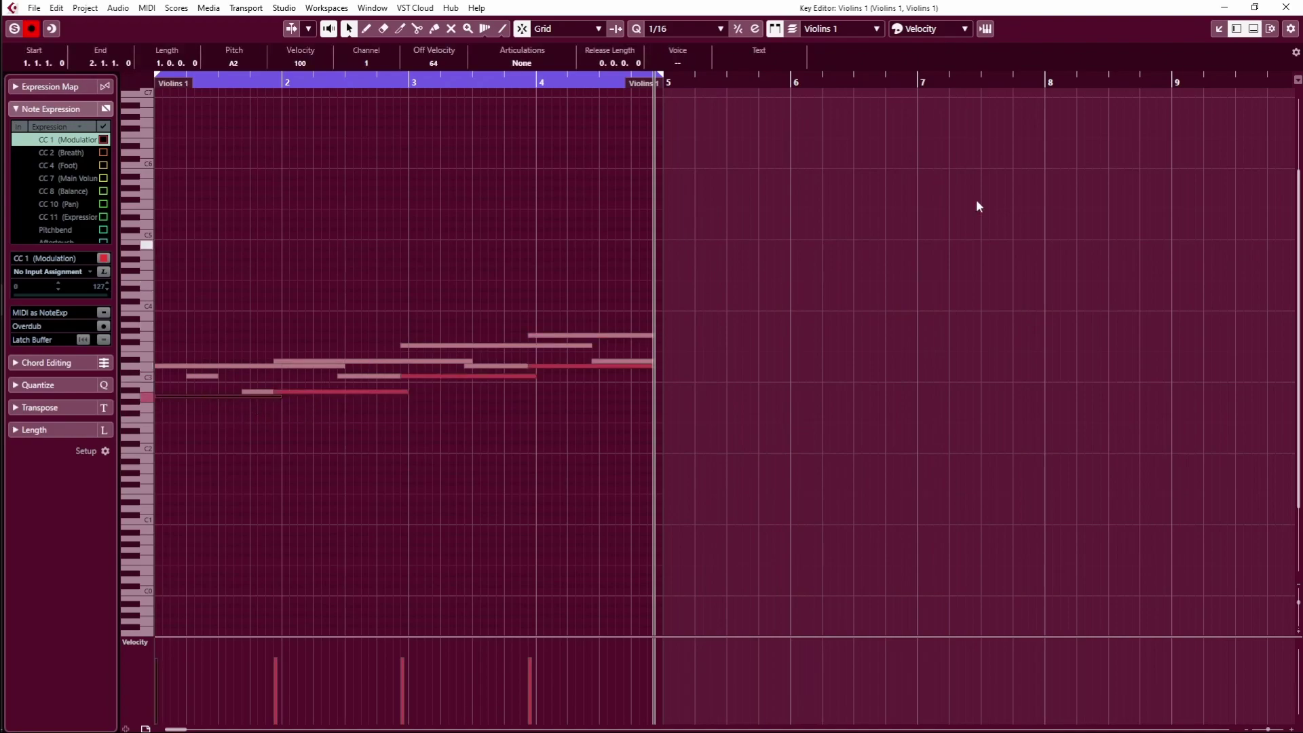
click(1288, 7)
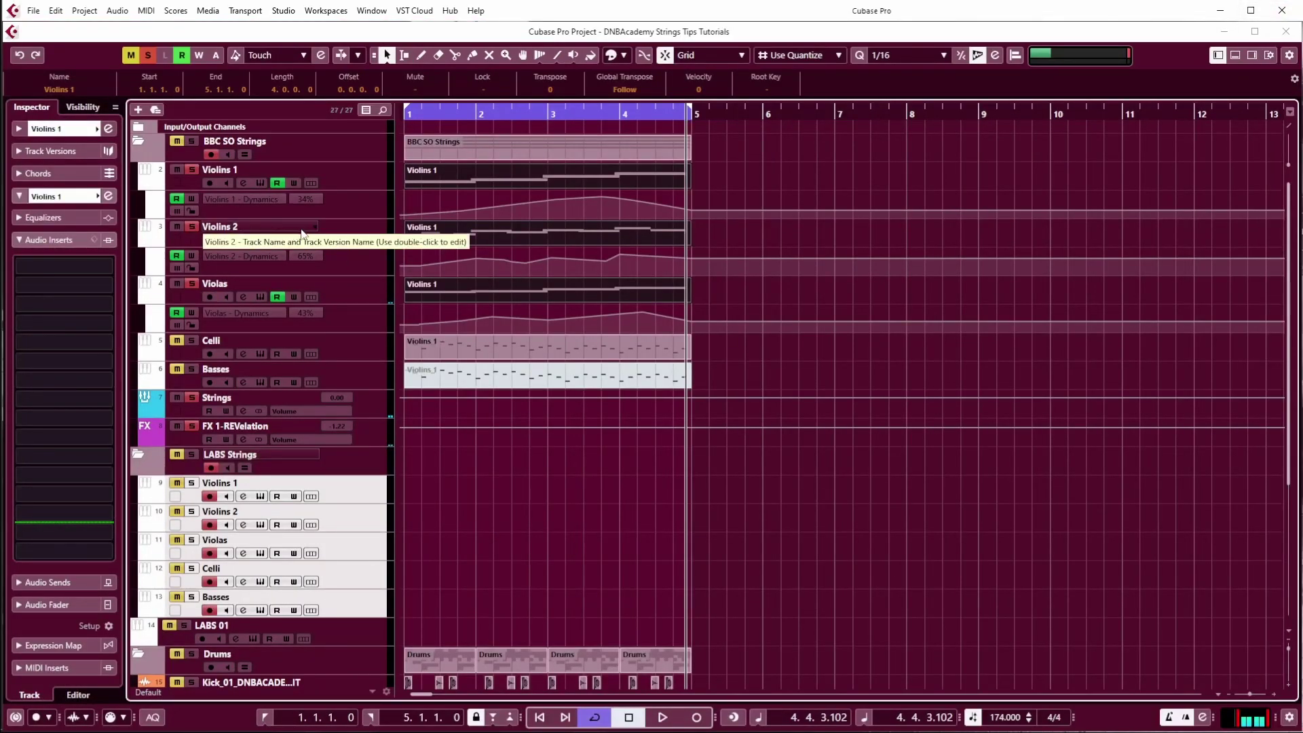
Step: Unsolo the BBC SO Violins 2 track and play the Violins 1 and Violas parts together in the Key Editor from the start
click(473, 236)
click(634, 287)
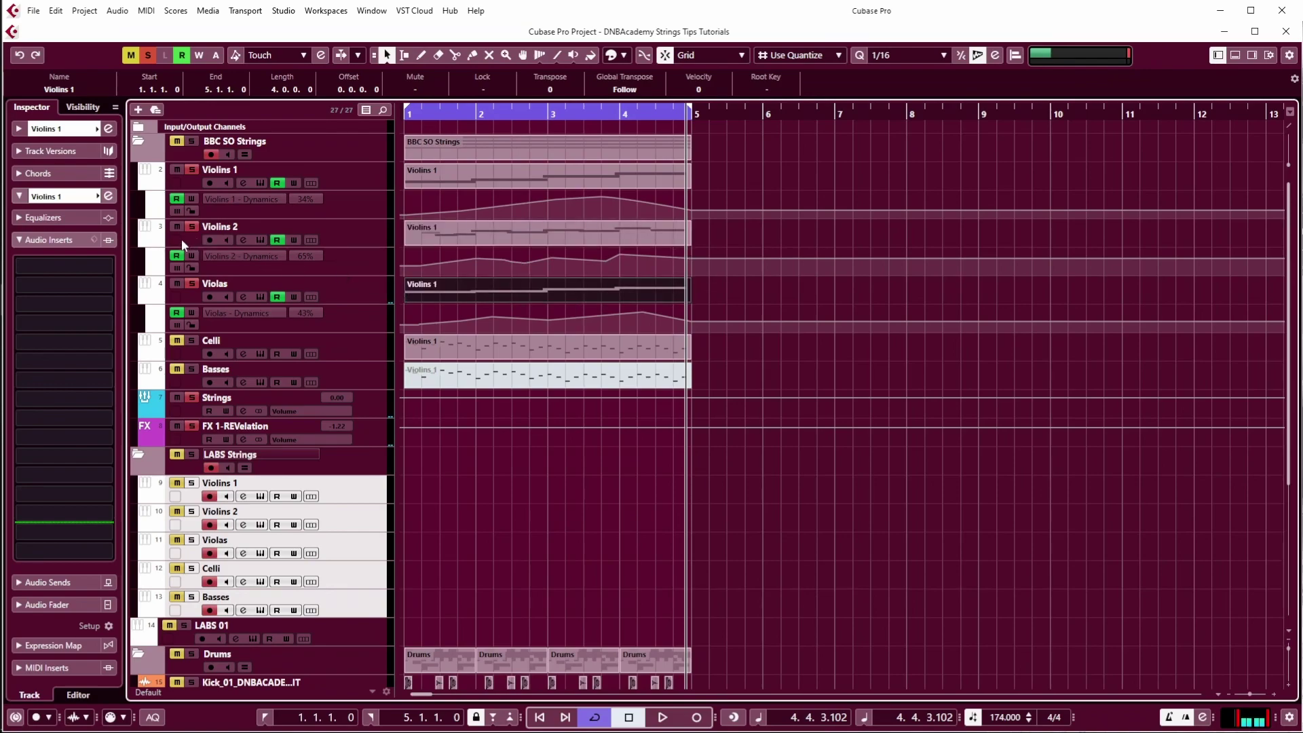
click(186, 238)
double_click(449, 169)
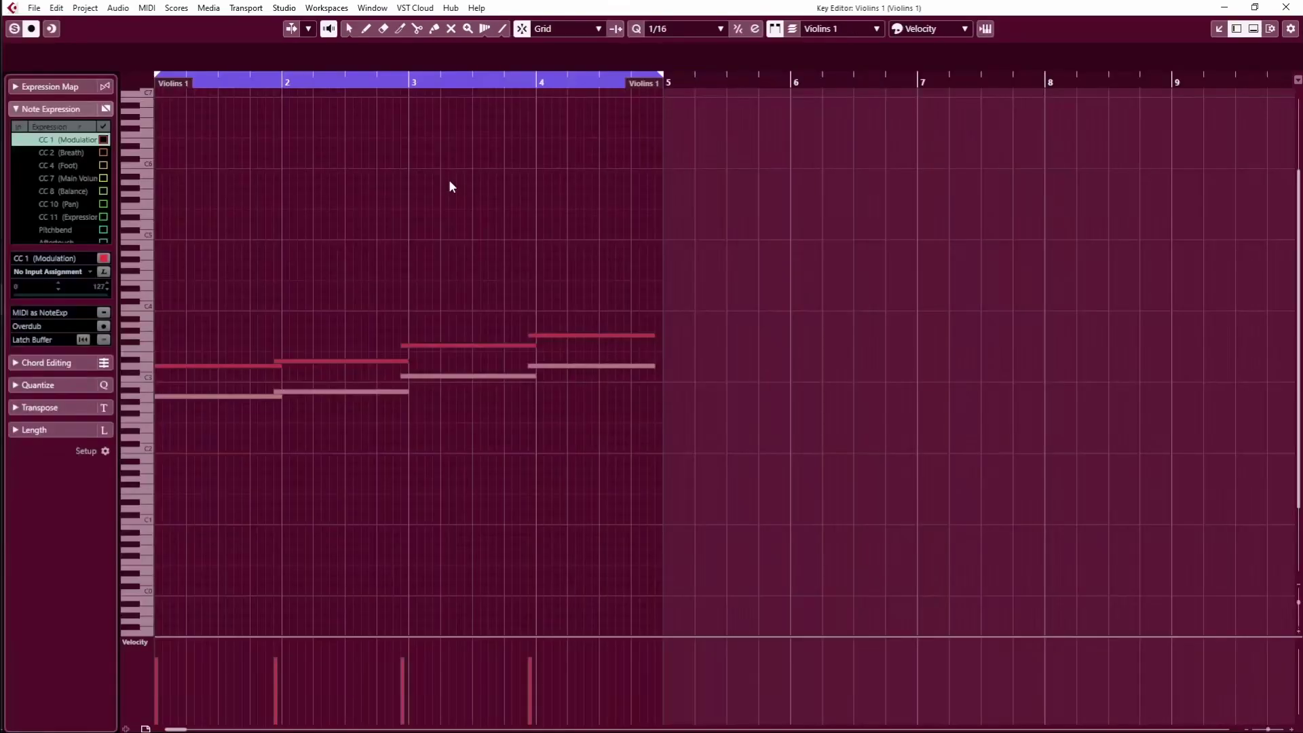
drag(219, 83, 155, 84)
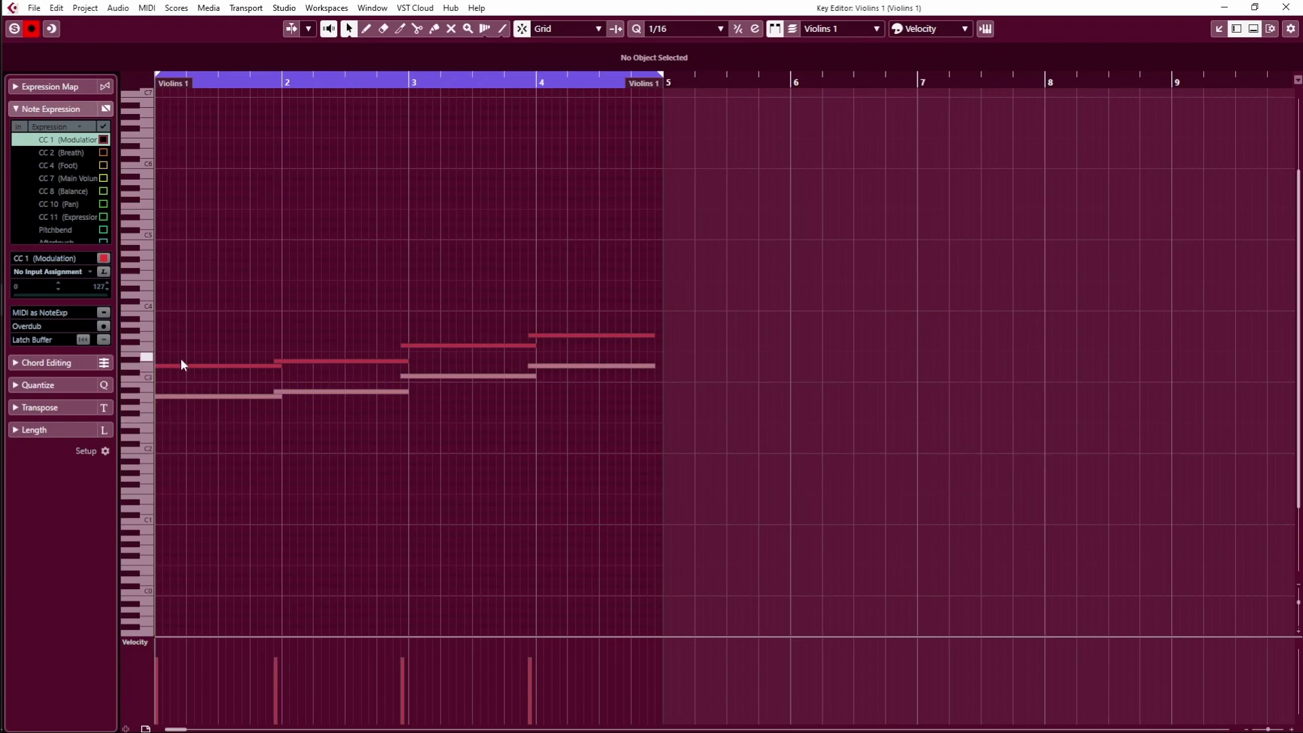
key(space)
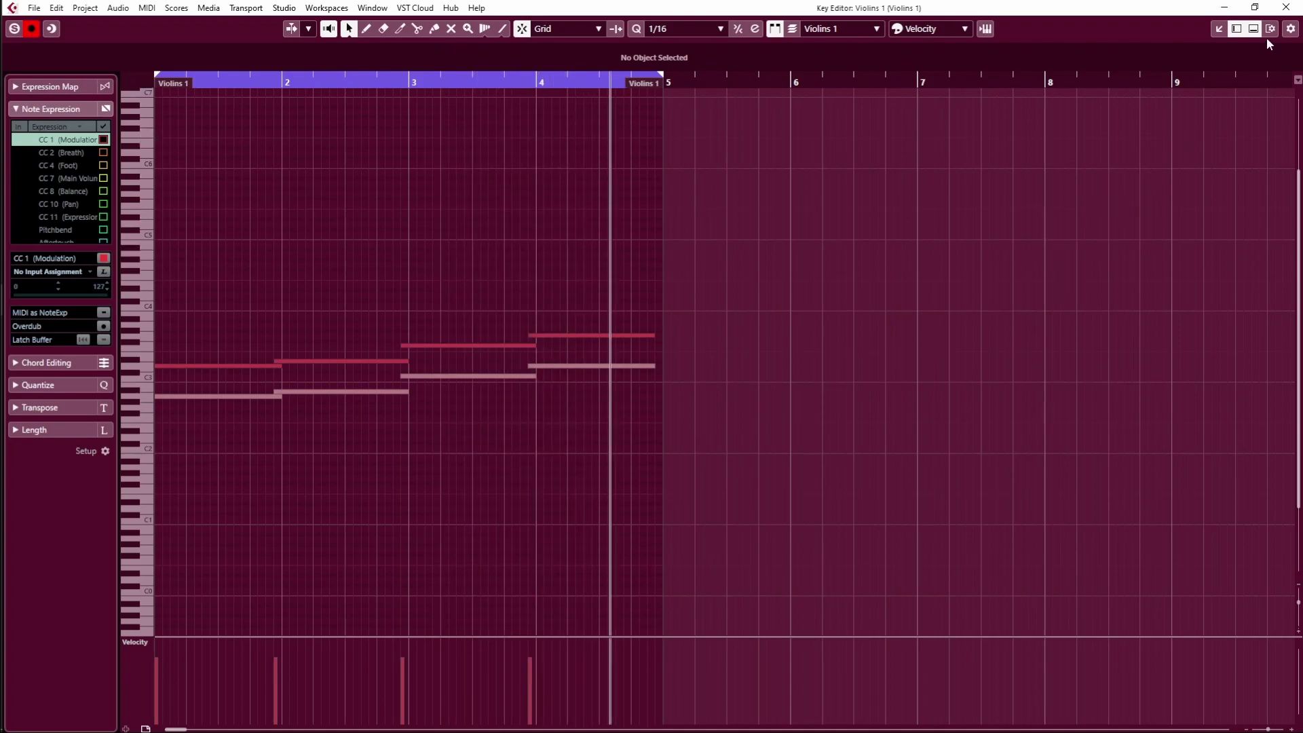
click(1283, 8)
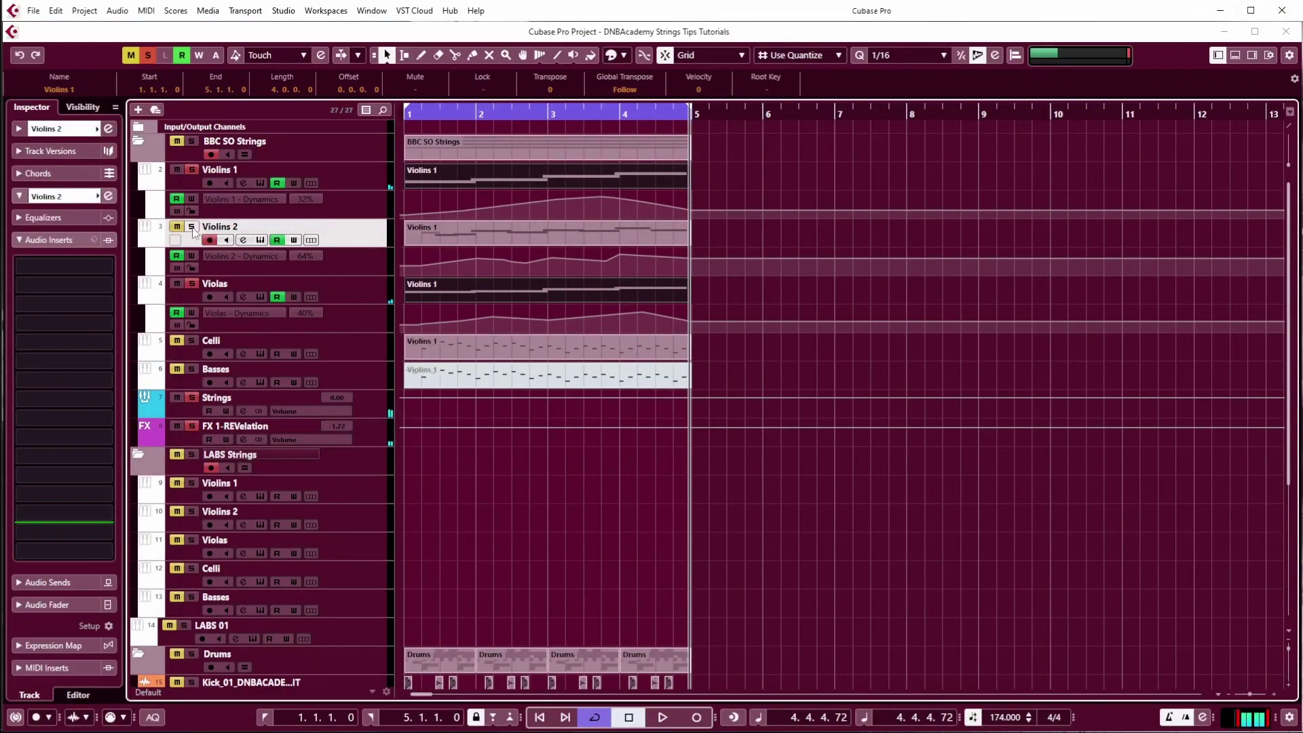
Step: Solo the BBC SO Violins 2 track again and play the Violins 1, Violins 2 and Violas parts together in the Key Editor
click(457, 242)
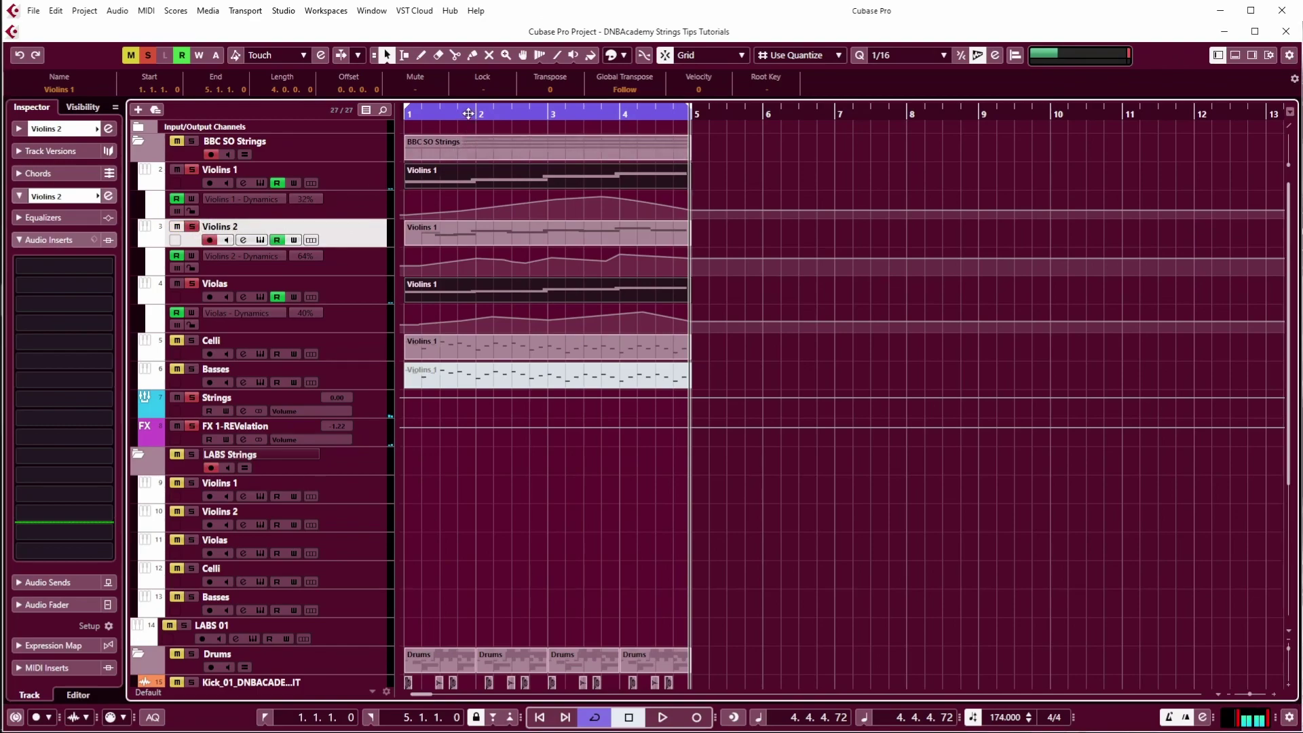
double_click(458, 235)
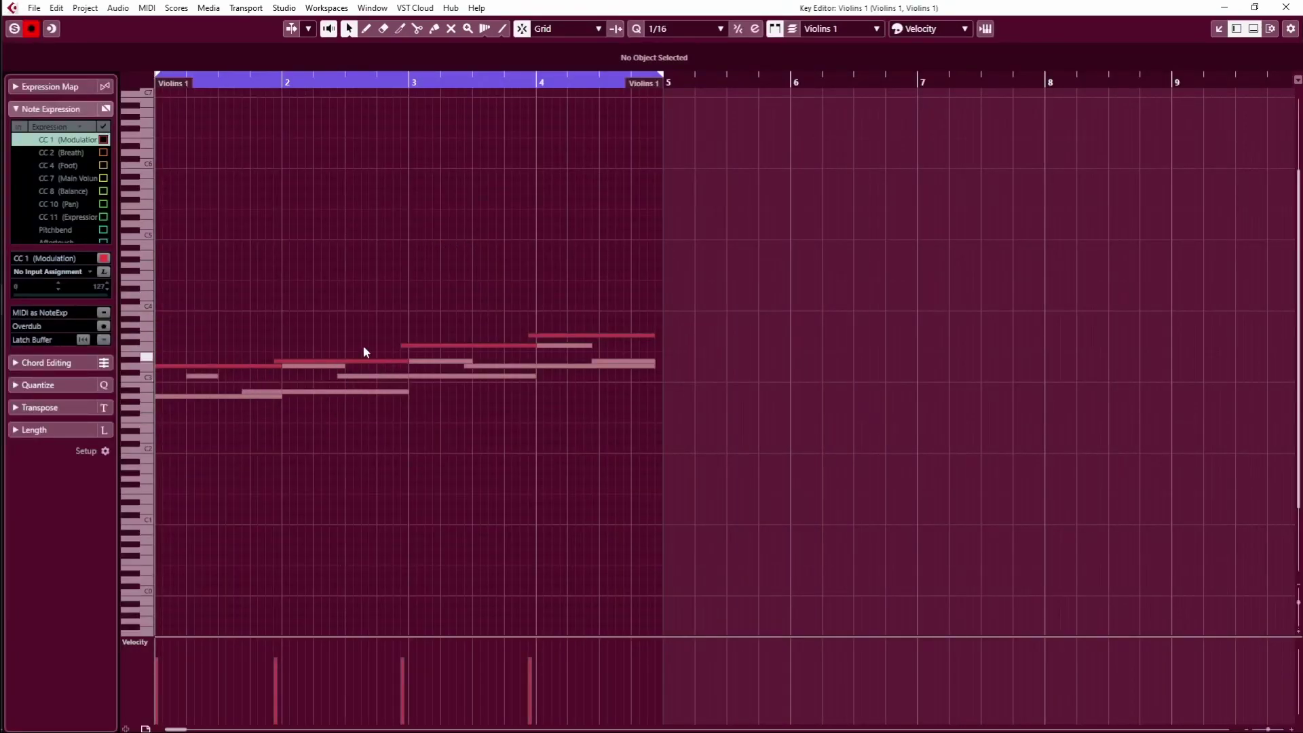
key(space)
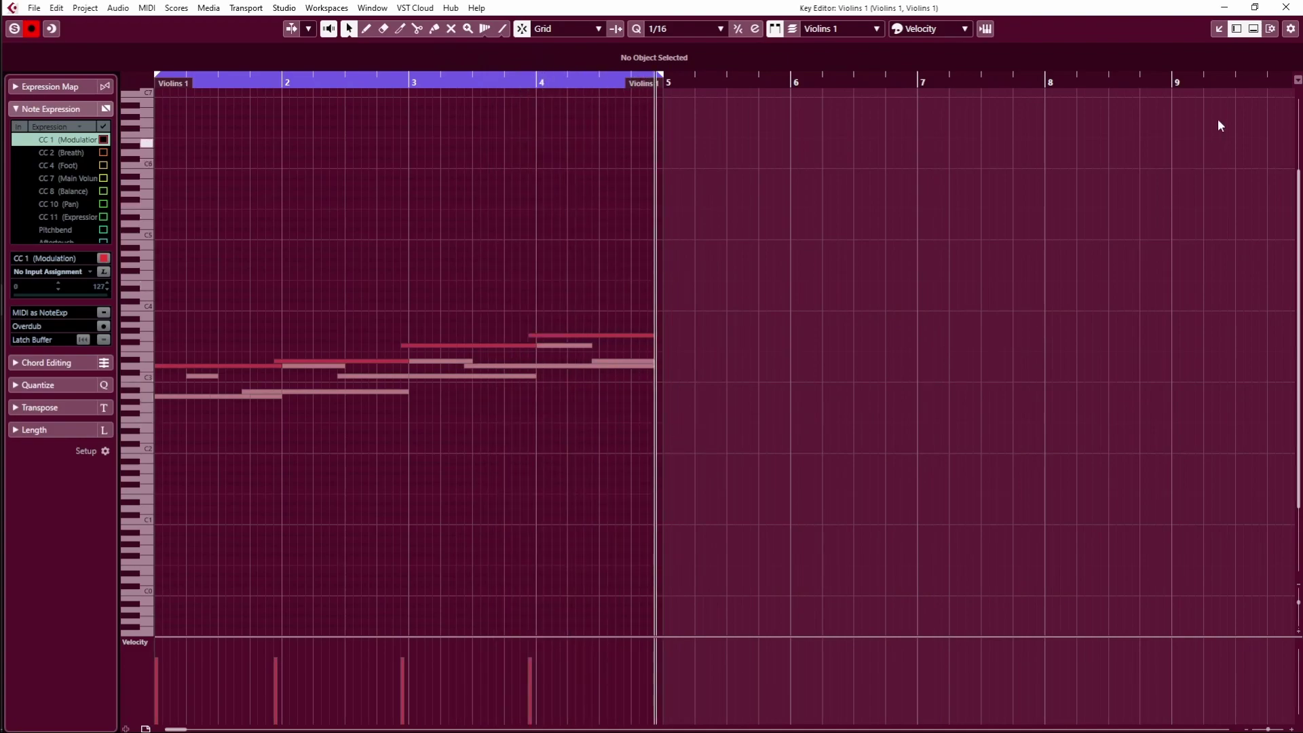
click(1286, 8)
Step: Select the BBC SO Celli part and solo the Celli track
click(475, 353)
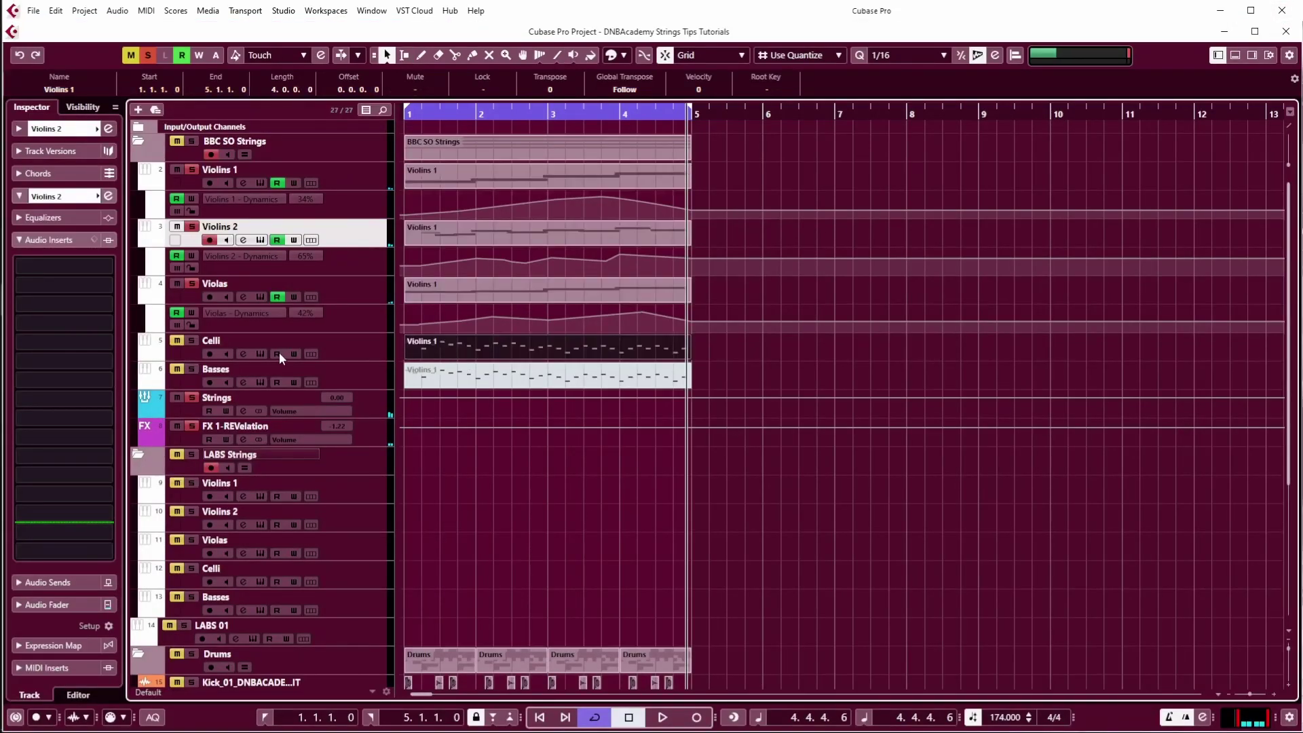
click(192, 342)
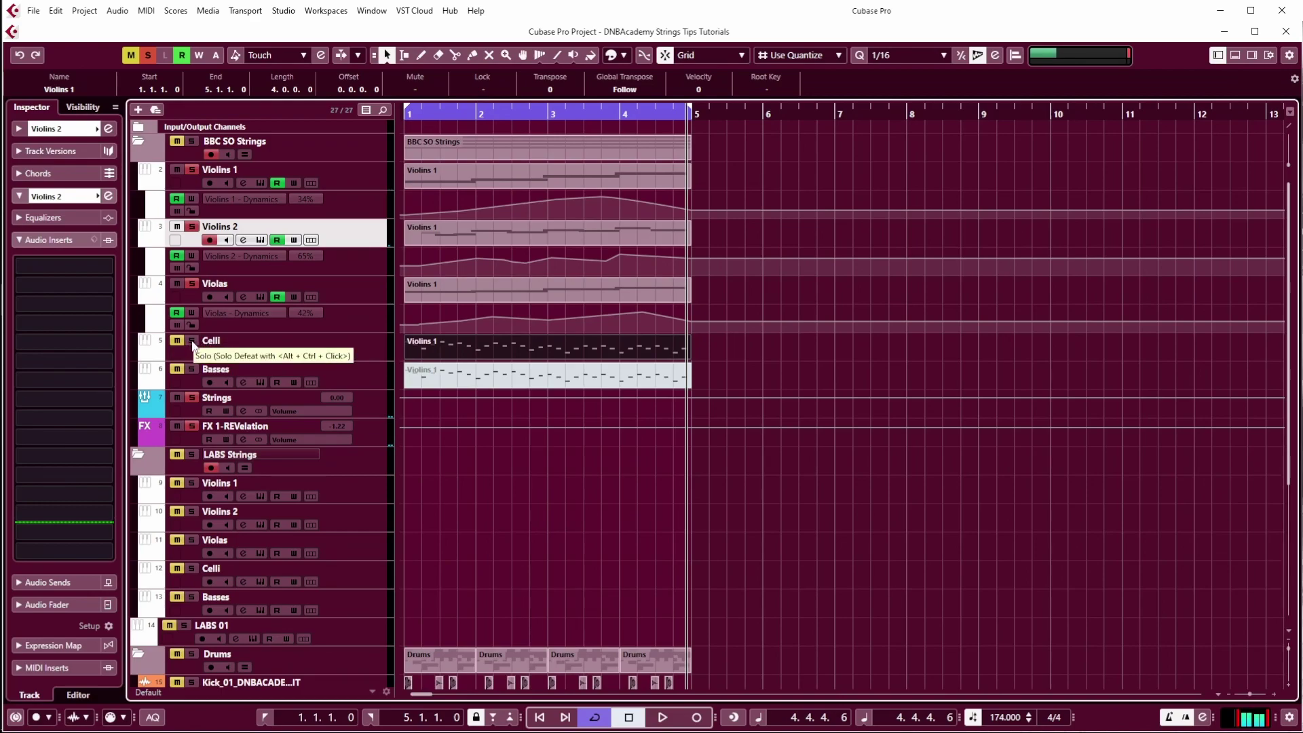
key(space)
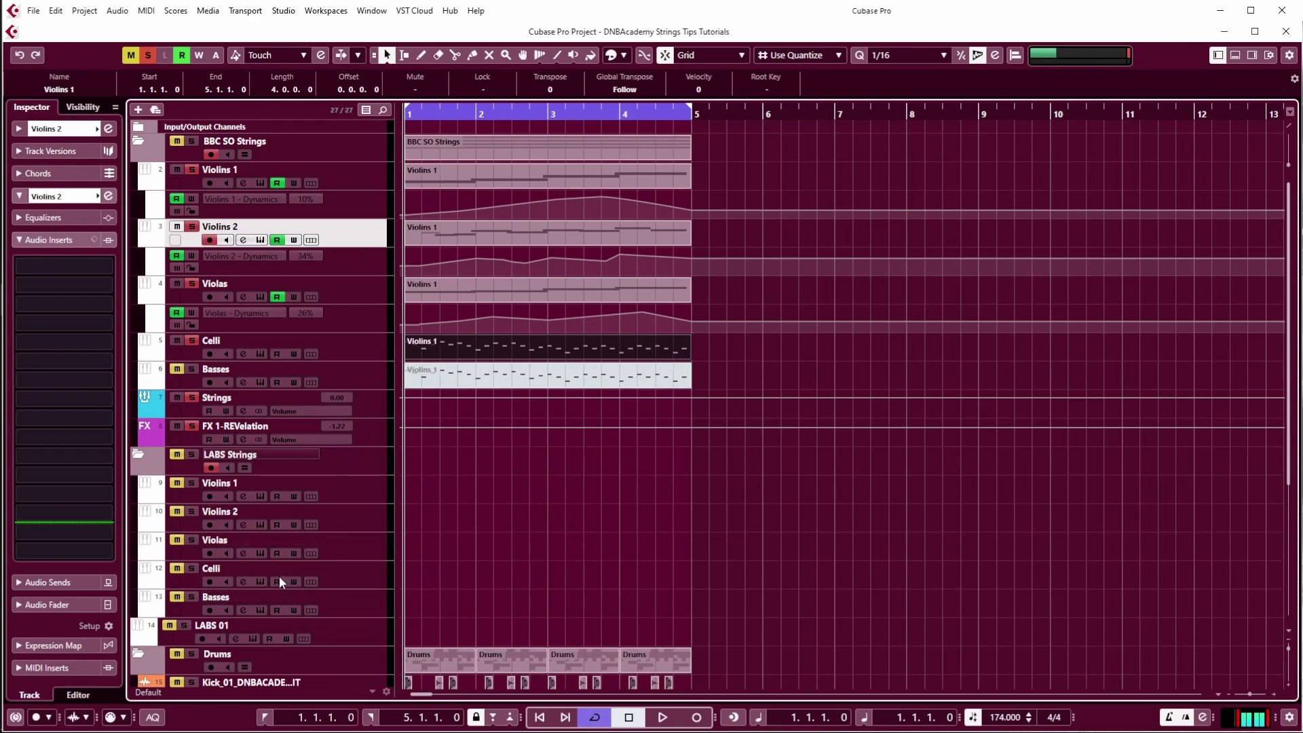
click(261, 494)
click(639, 209)
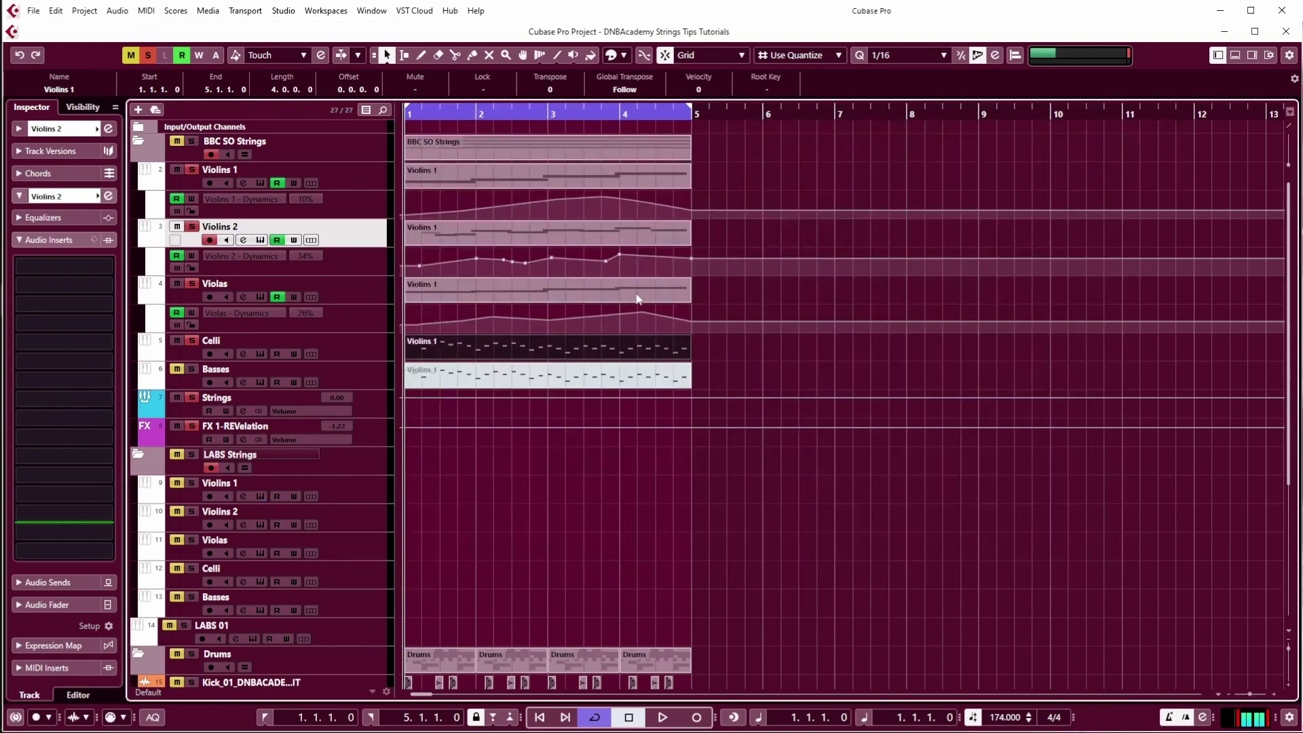
click(1175, 130)
click(619, 514)
click(459, 345)
scroll(538, 480, down, 5)
scroll(453, 468, up, 5)
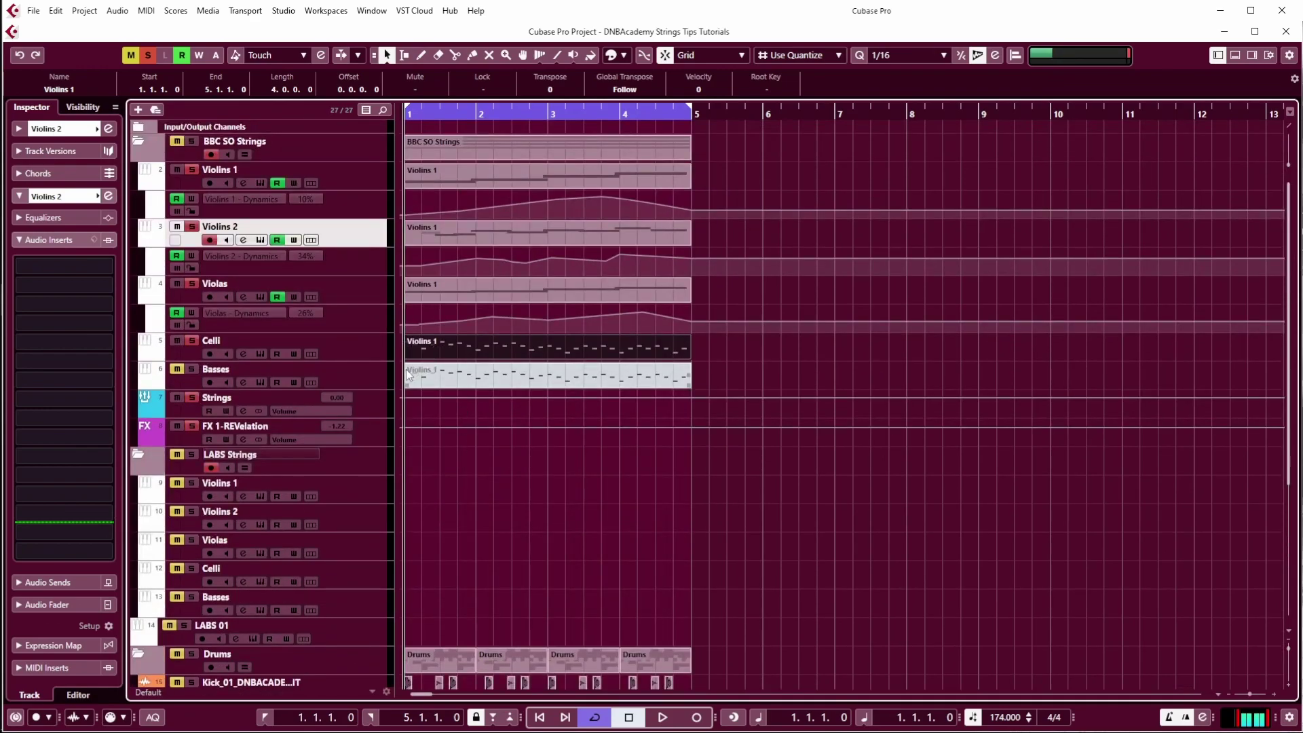
Step: Audition the opening notes of the BBC SO Celli part in the Key Editor, and play the soloed string sections together in the project
double_click(413, 343)
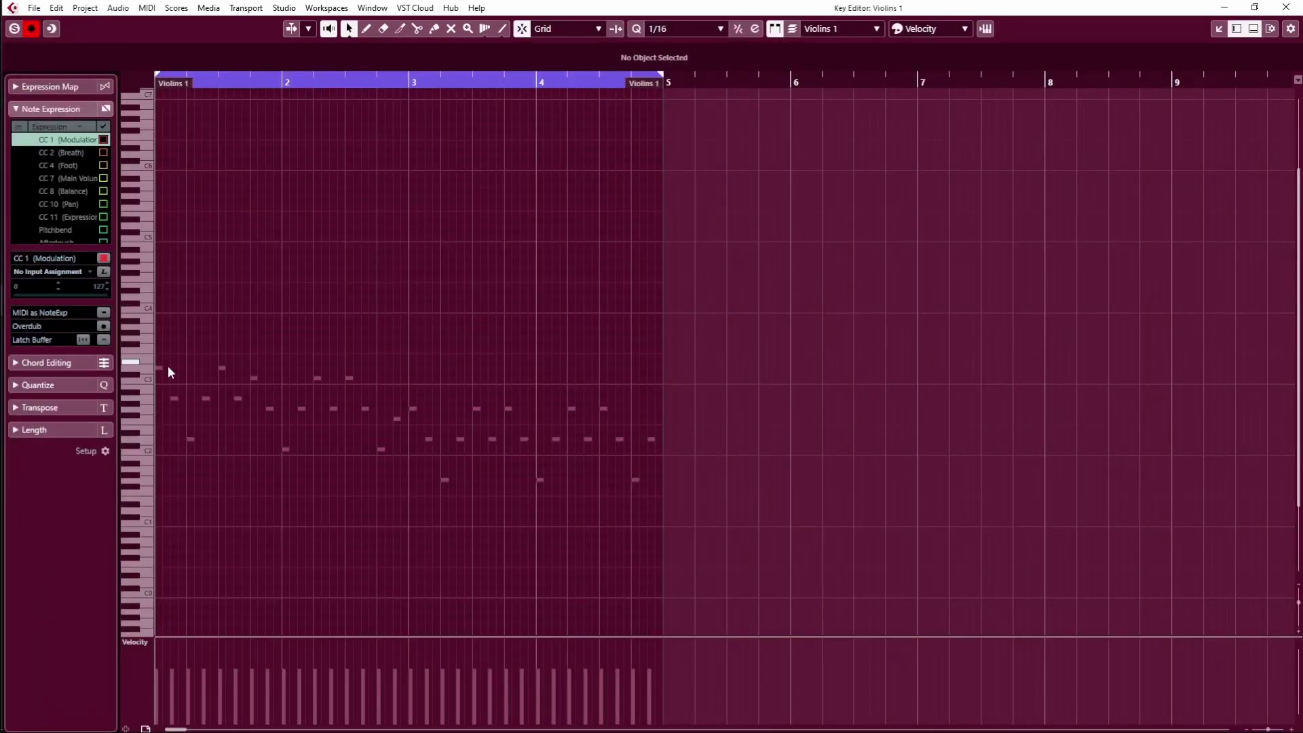
click(160, 368)
click(175, 397)
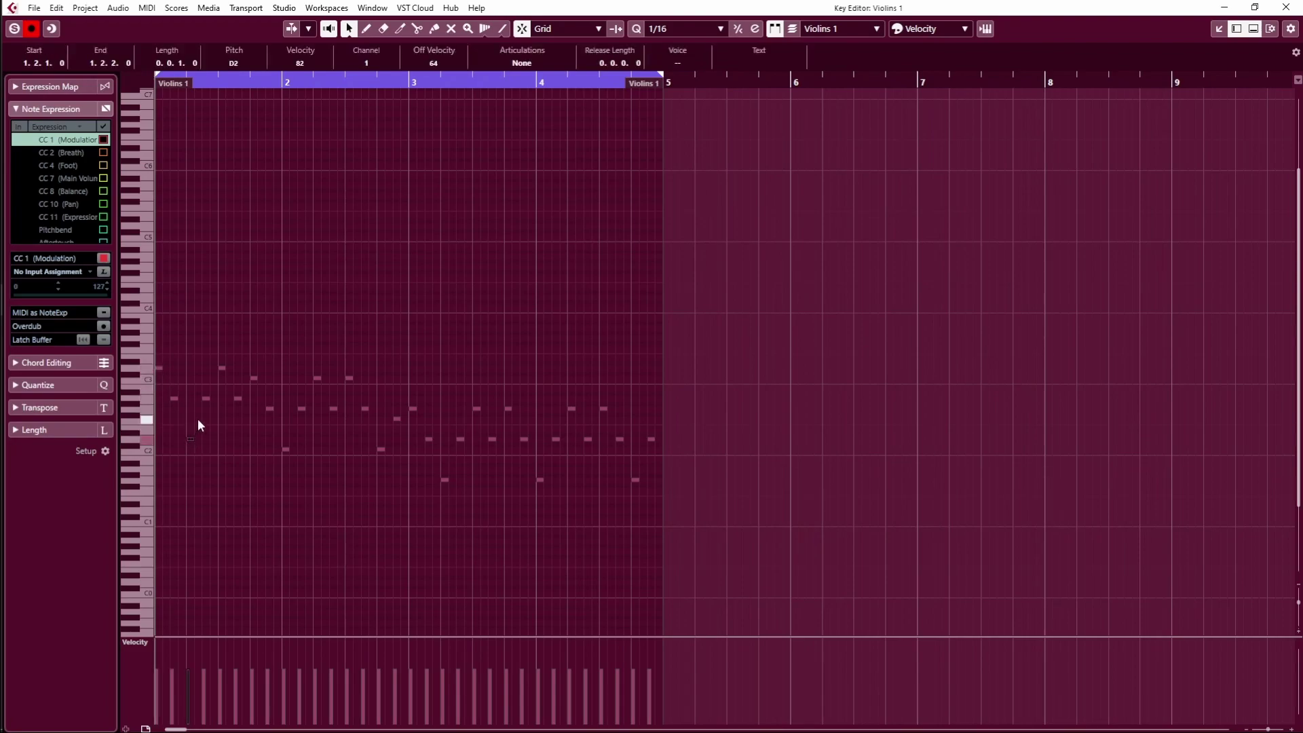
click(221, 368)
click(238, 398)
click(254, 378)
click(270, 405)
click(270, 408)
click(285, 450)
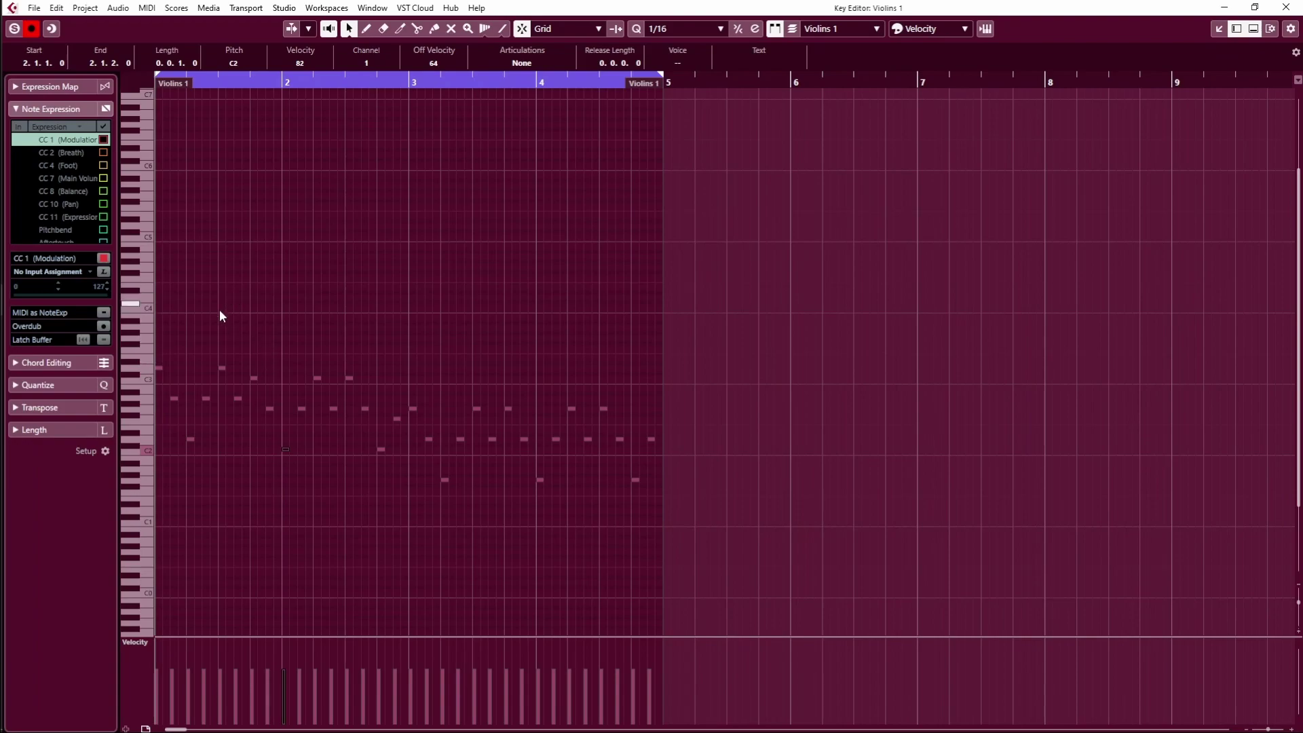
click(1285, 7)
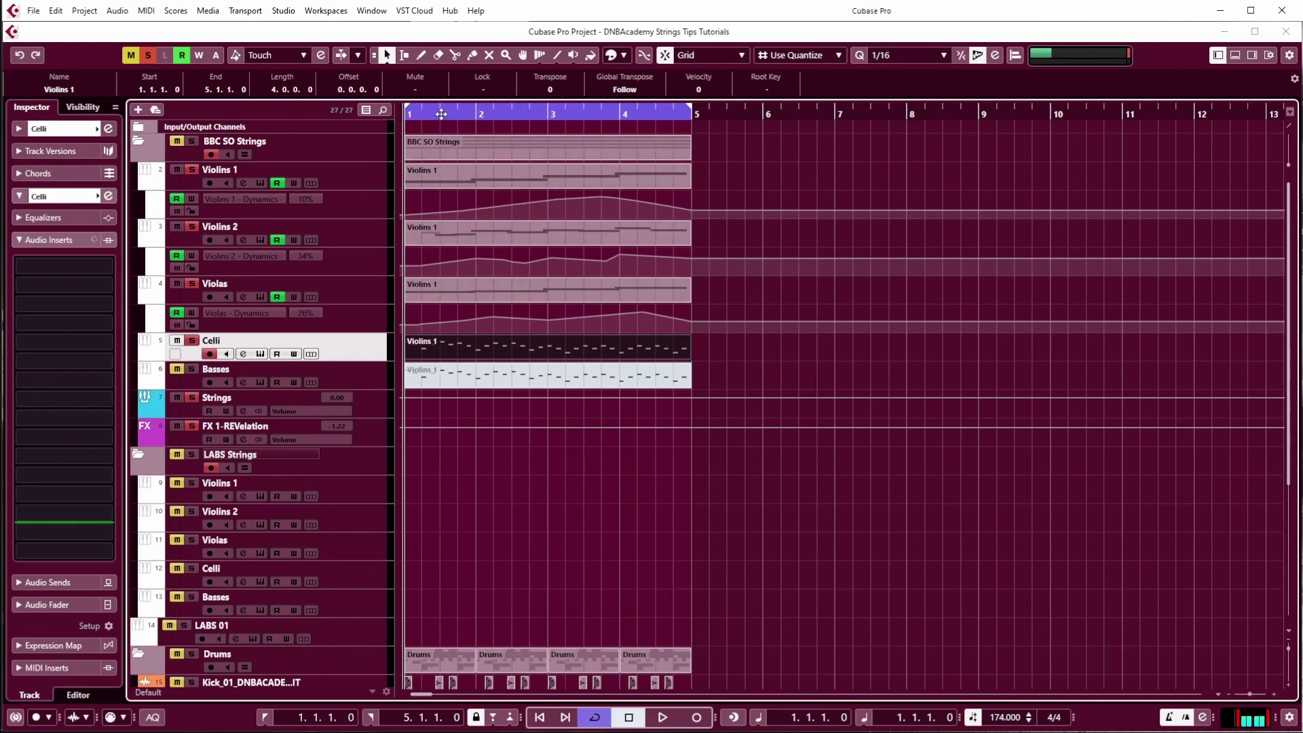
key(space)
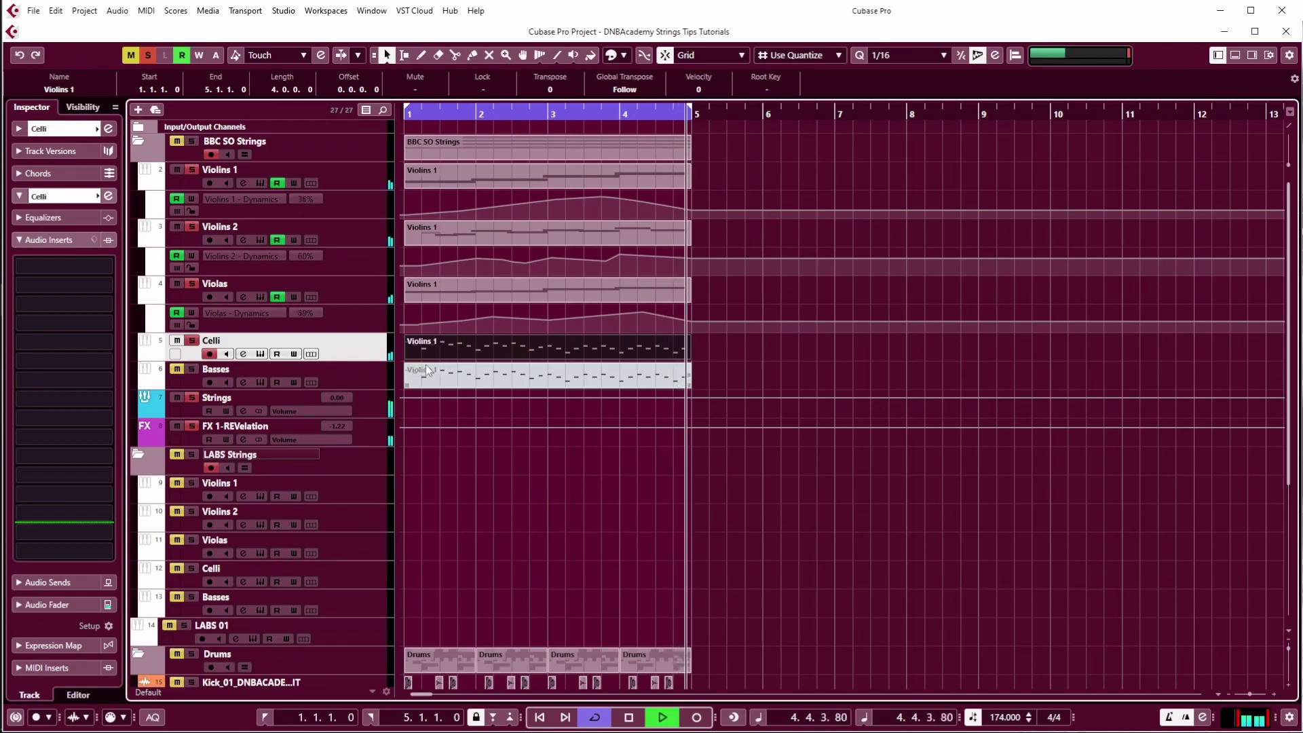
key(space)
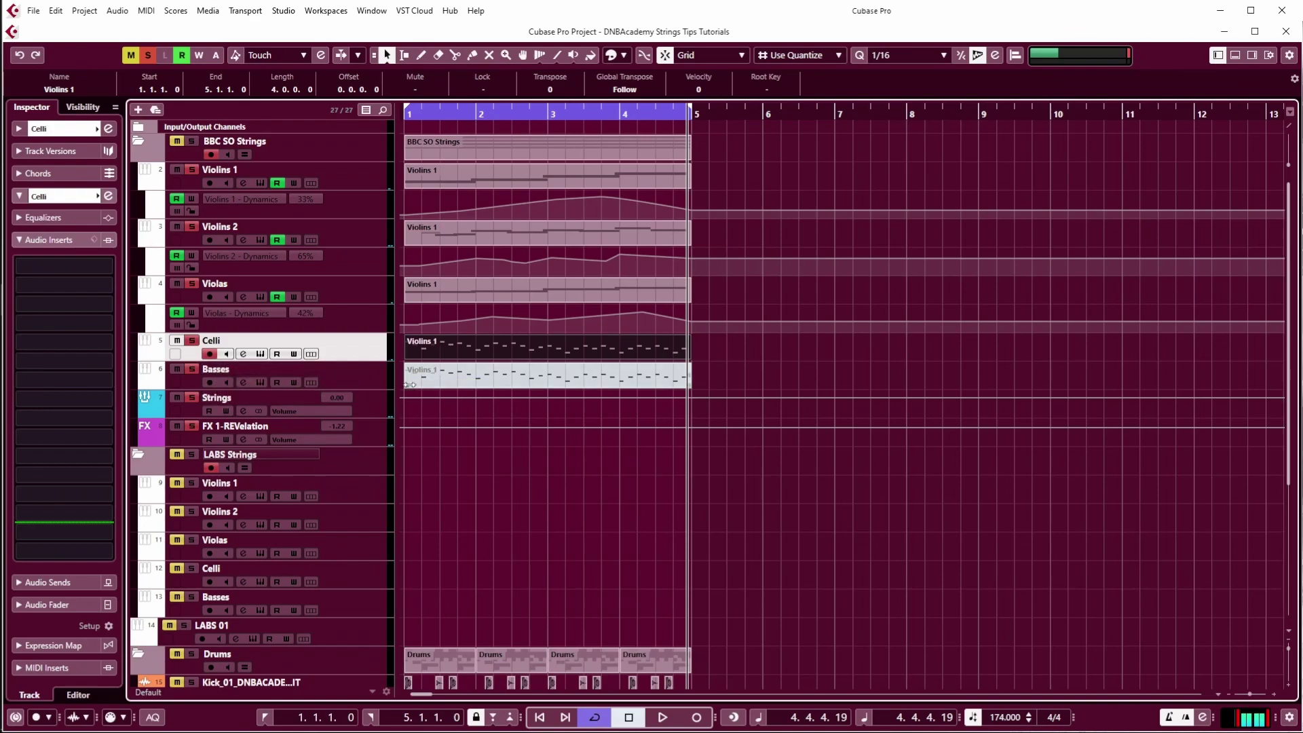
Step: Unmute the BBC SO Basses part with the Mute tool and play the soloed string sections from the start
right_click(449, 378)
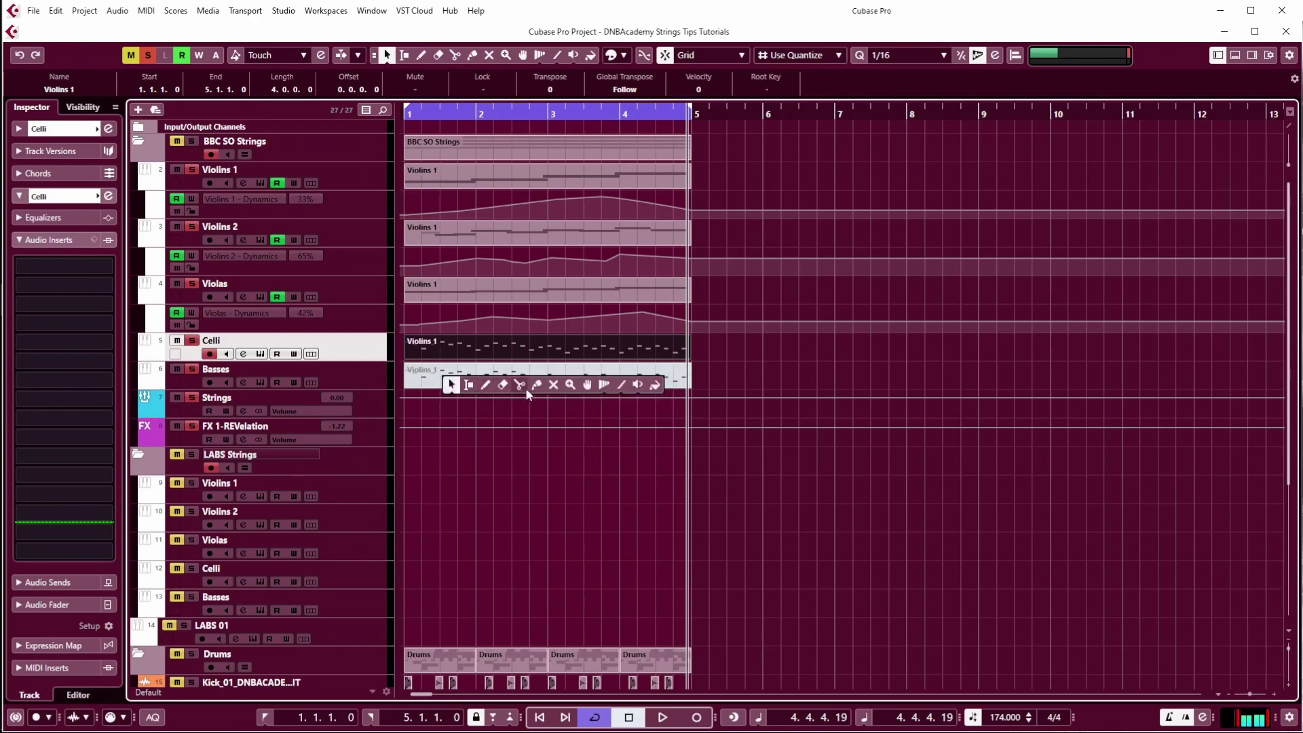
click(489, 381)
click(416, 116)
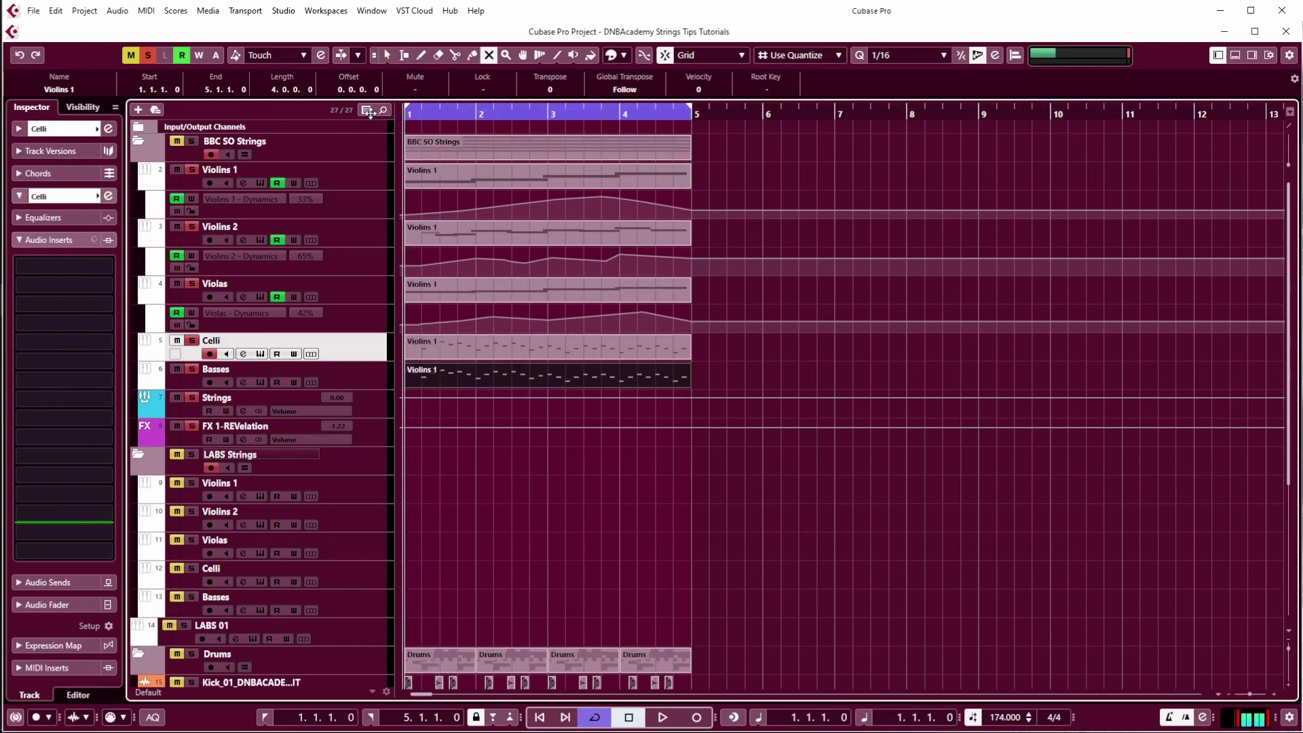
right_click(745, 364)
click(749, 370)
key(space)
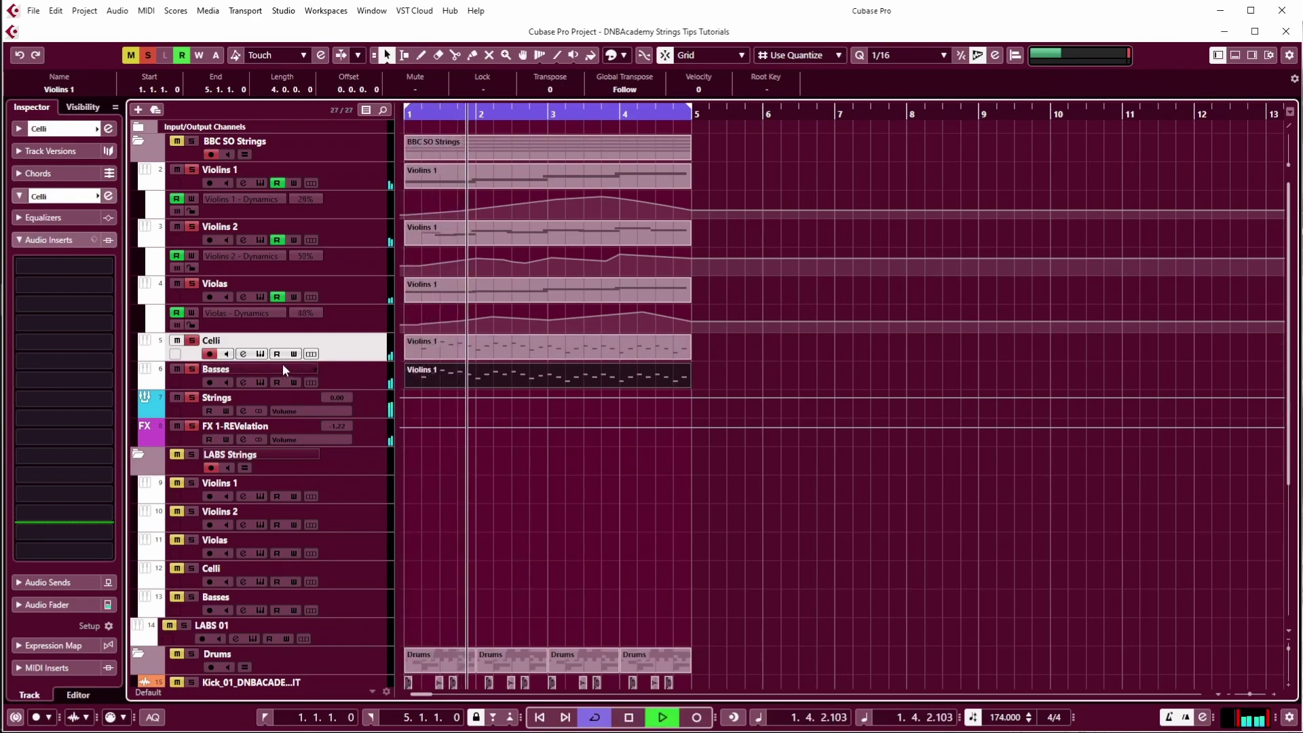
key(space)
Step: Delete every second note of the BBC SO Basses part in the Key Editor, play the thinned line, and close the editor
double_click(459, 382)
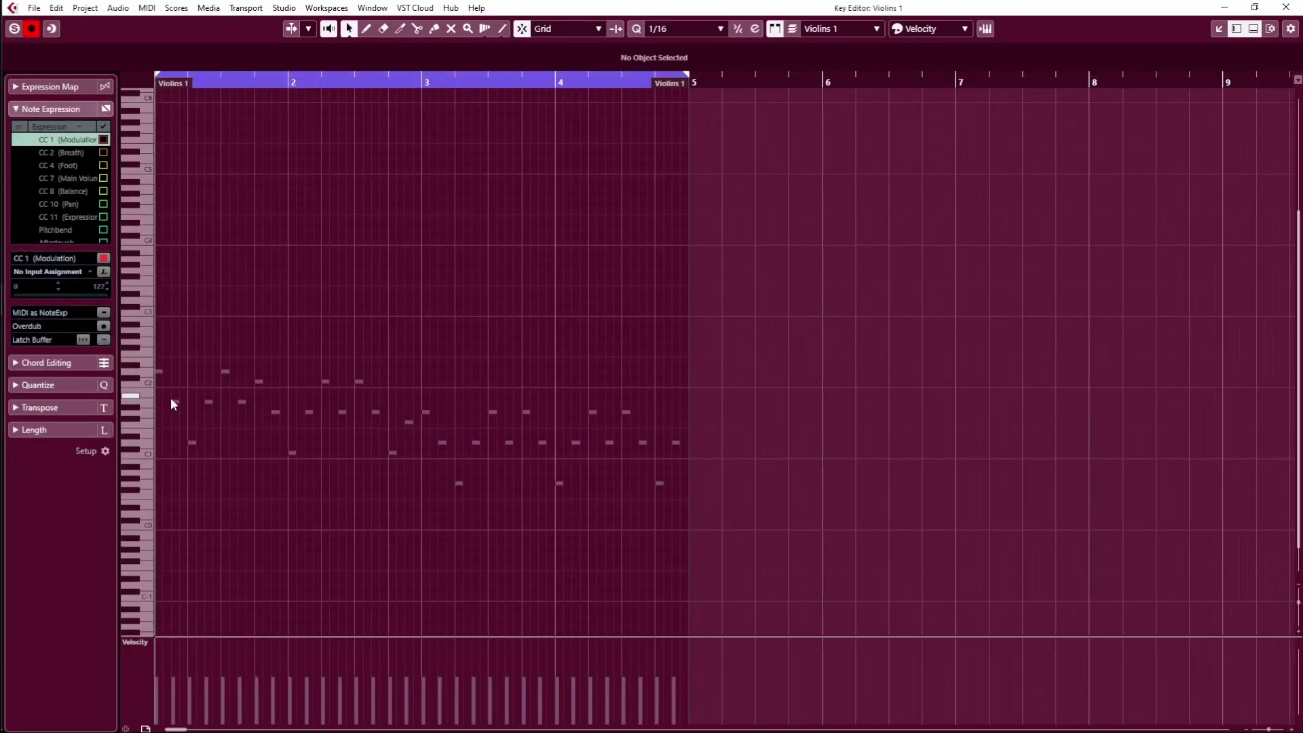
drag(170, 394, 698, 451)
shift+click(408, 422)
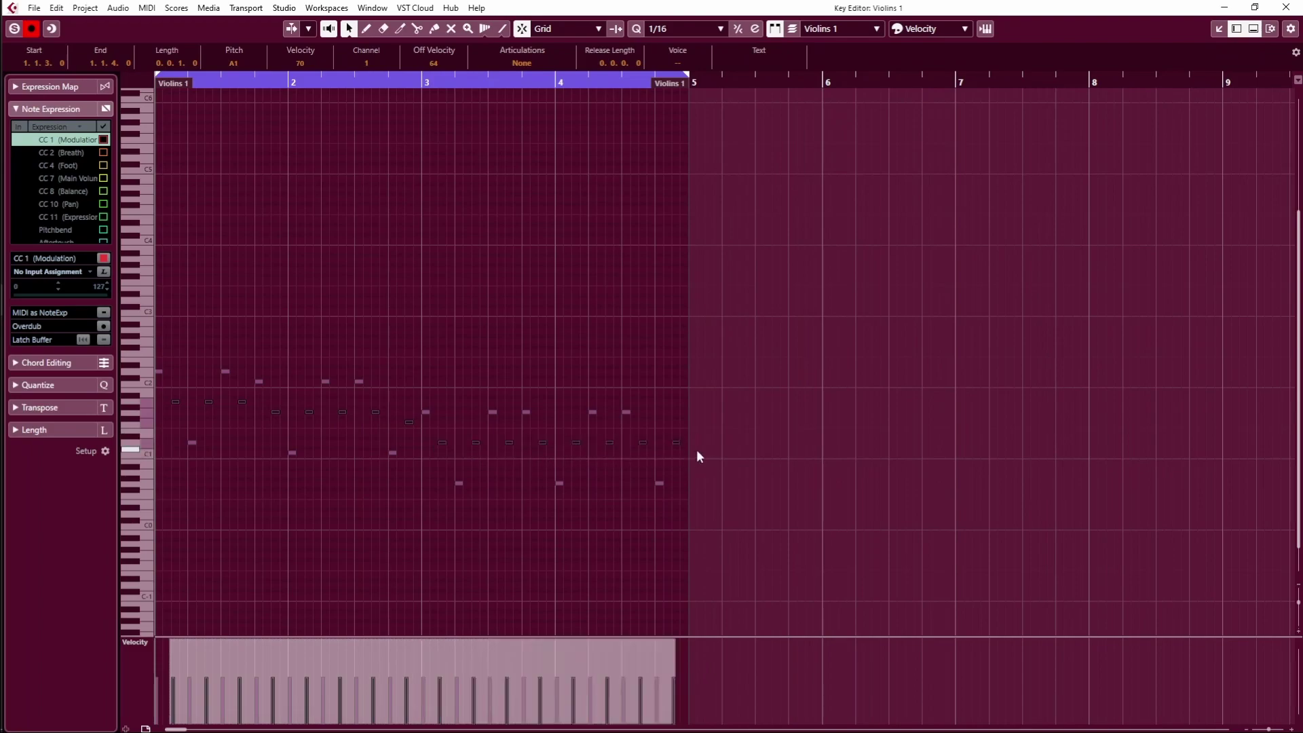
key(Delete)
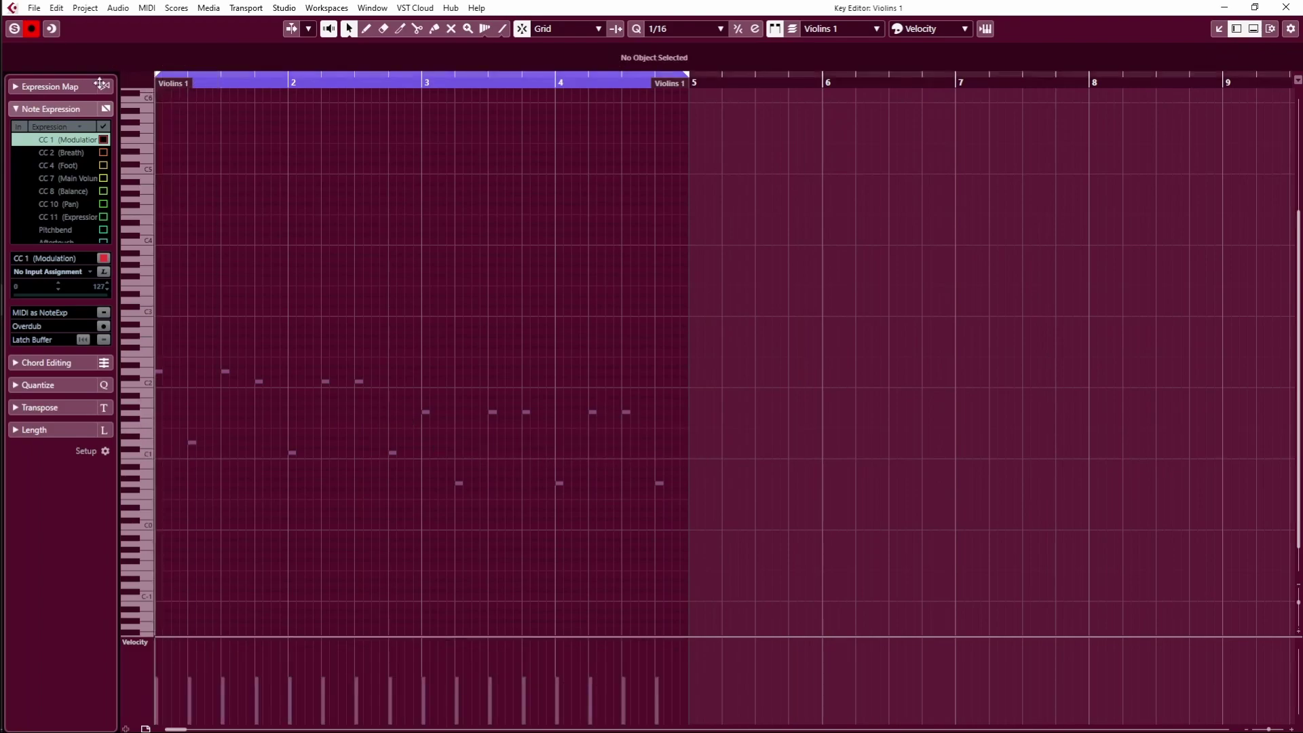
key(space)
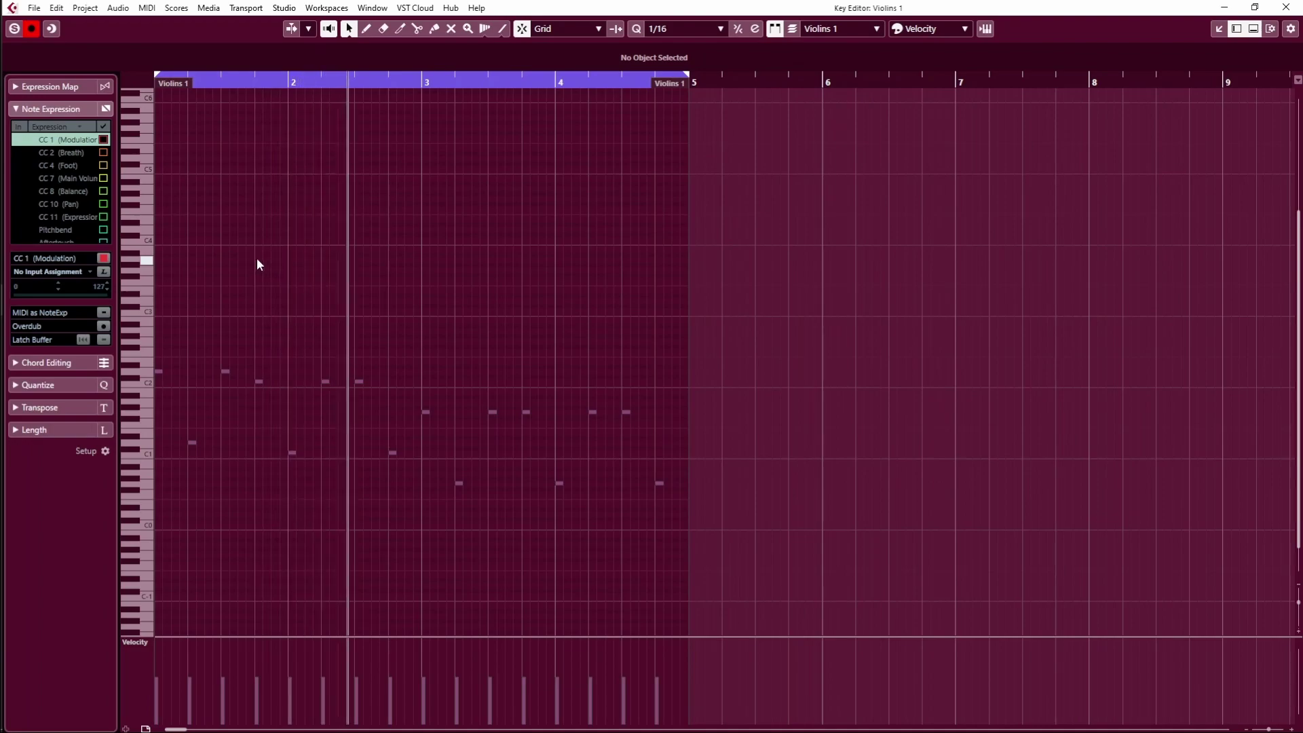
click(1286, 7)
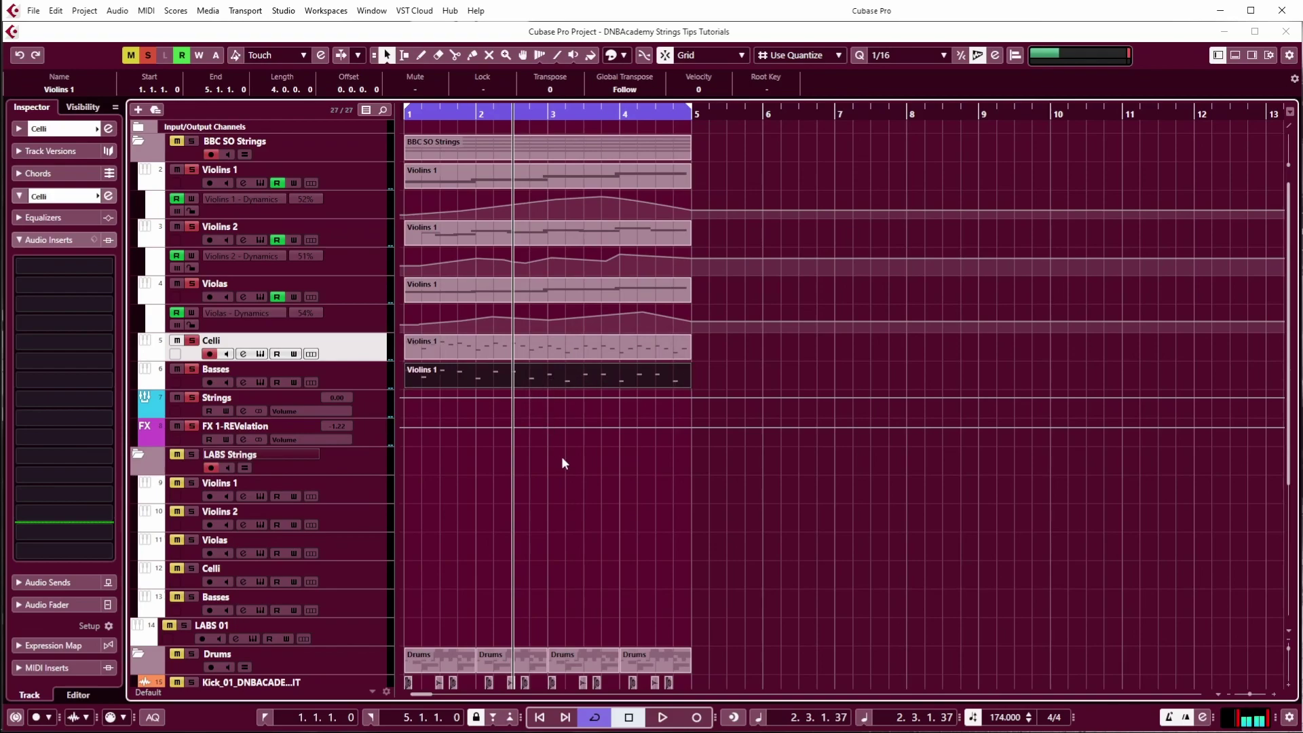
Step: Select the BBC SO Violins 2 and Violins 1 parts in turn, and the Celli and Basses parts together, to compare their rhythms
scroll(569, 451, down, 3)
scroll(644, 370, up, 3)
click(372, 380)
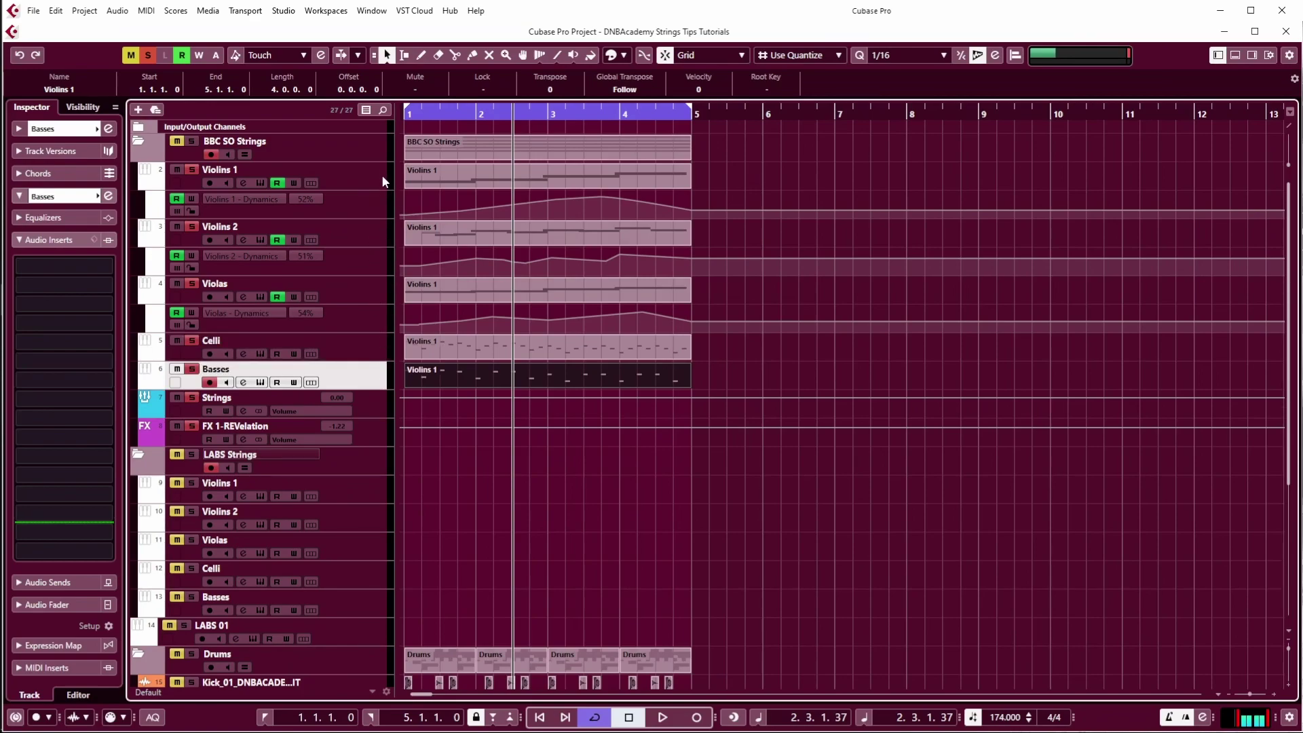
click(753, 242)
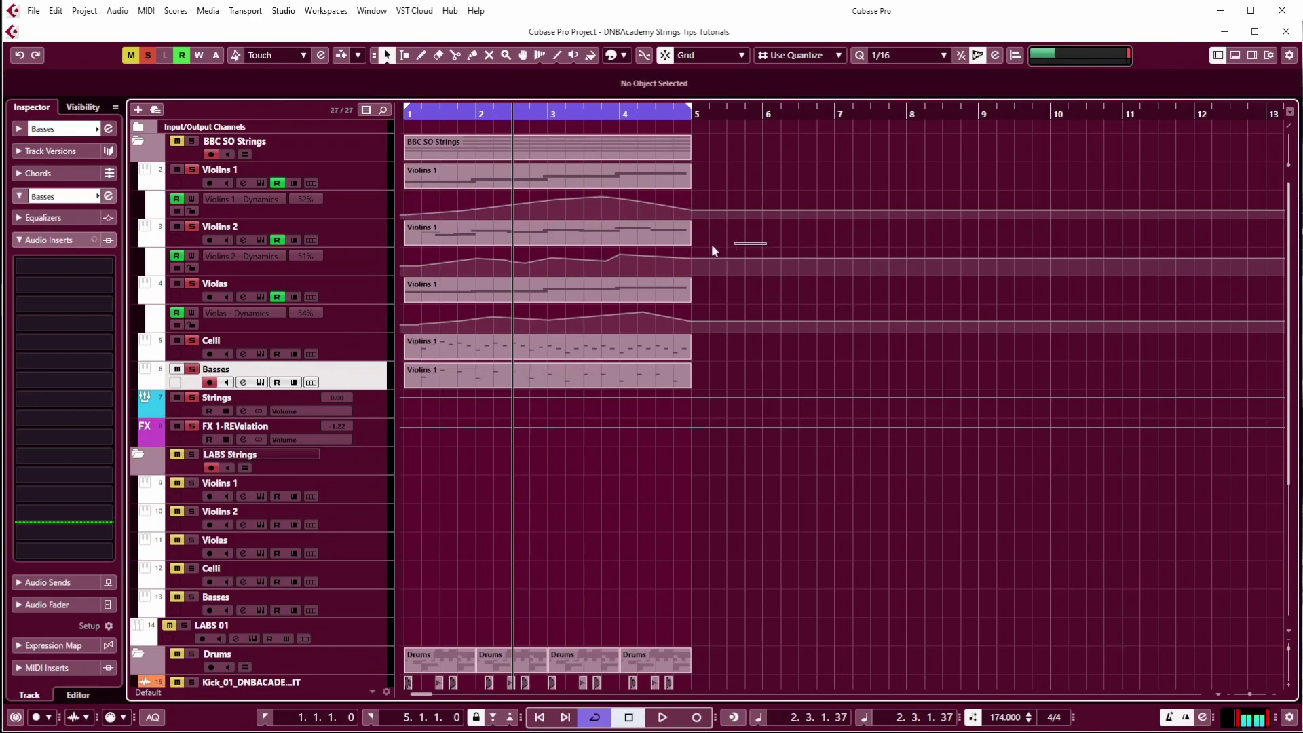
click(458, 239)
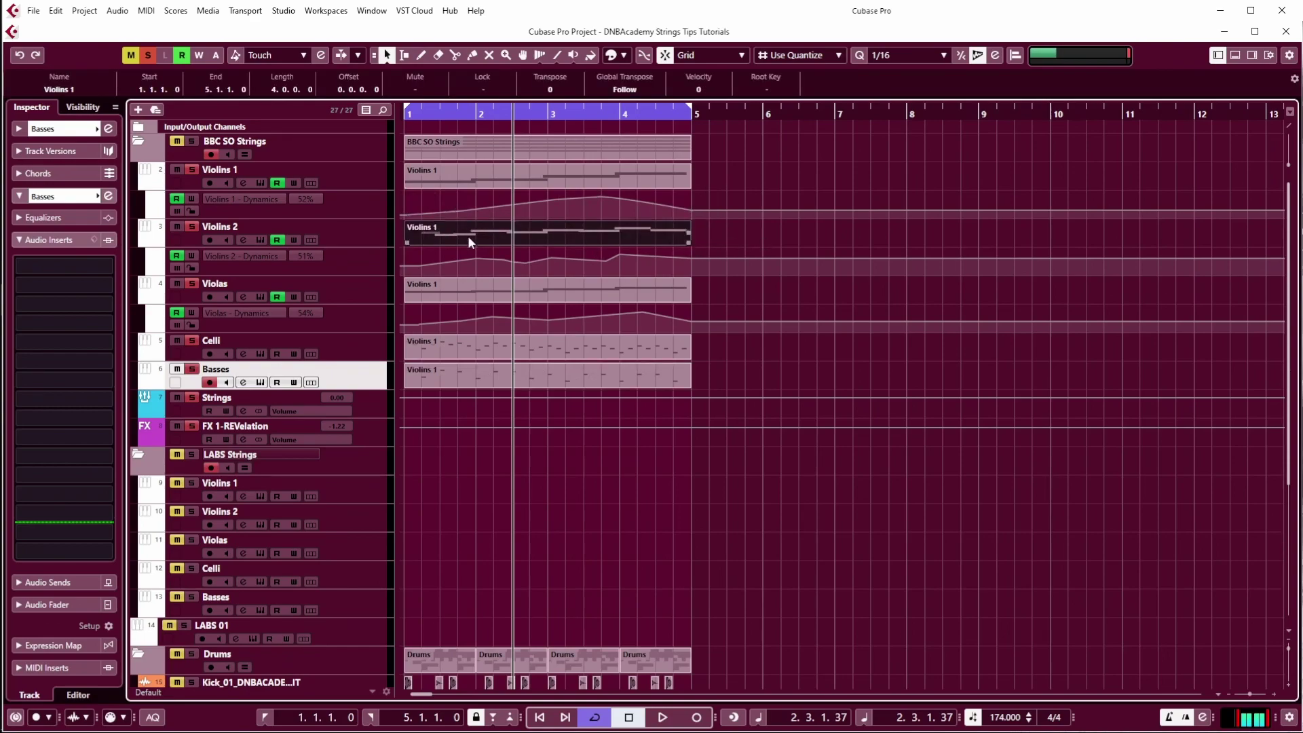
click(462, 170)
drag(758, 345, 466, 379)
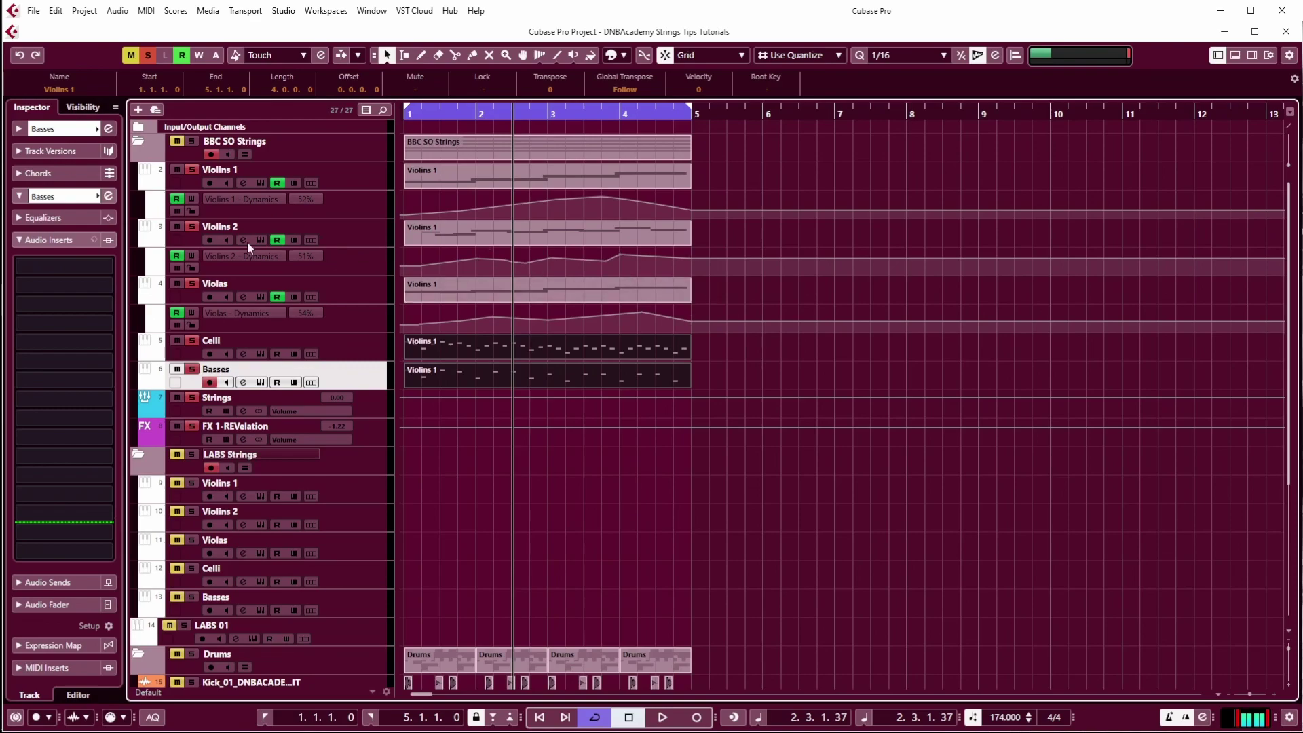
Step: Turn off solo on all tracks and play the full project from the start
click(149, 58)
key(Home)
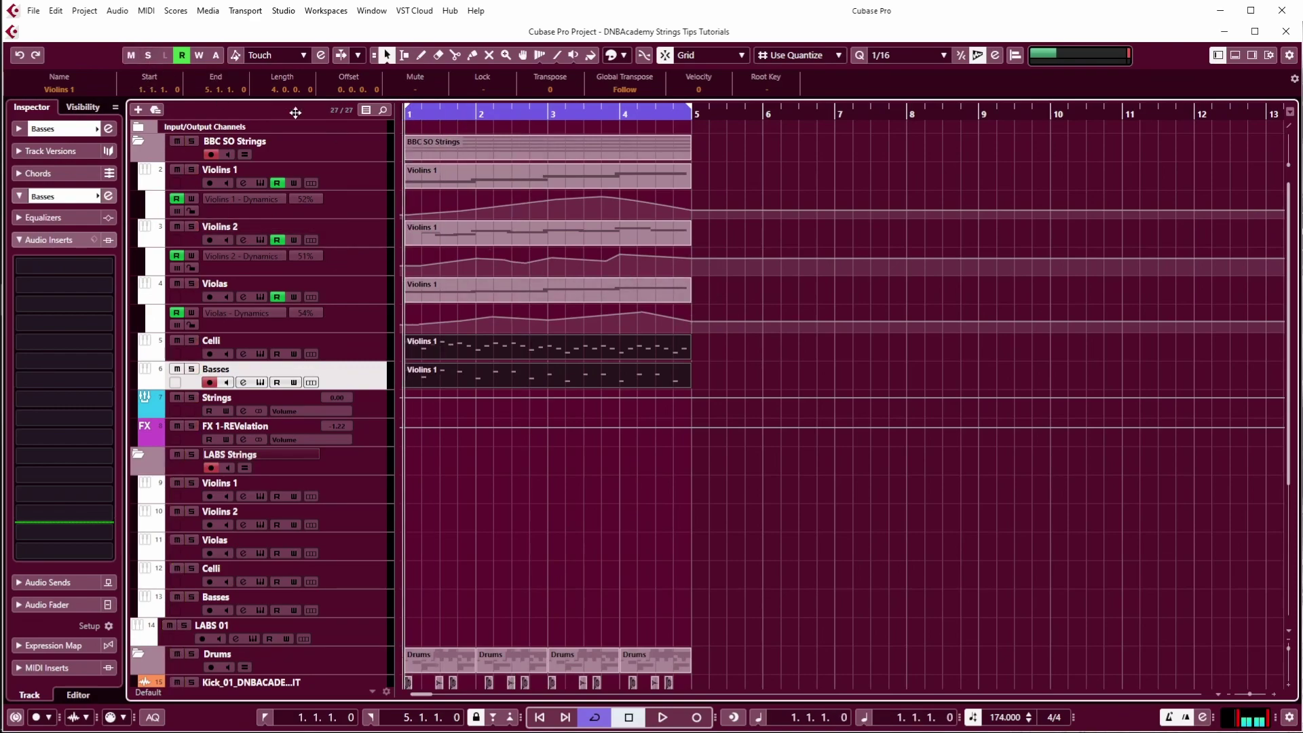
key(space)
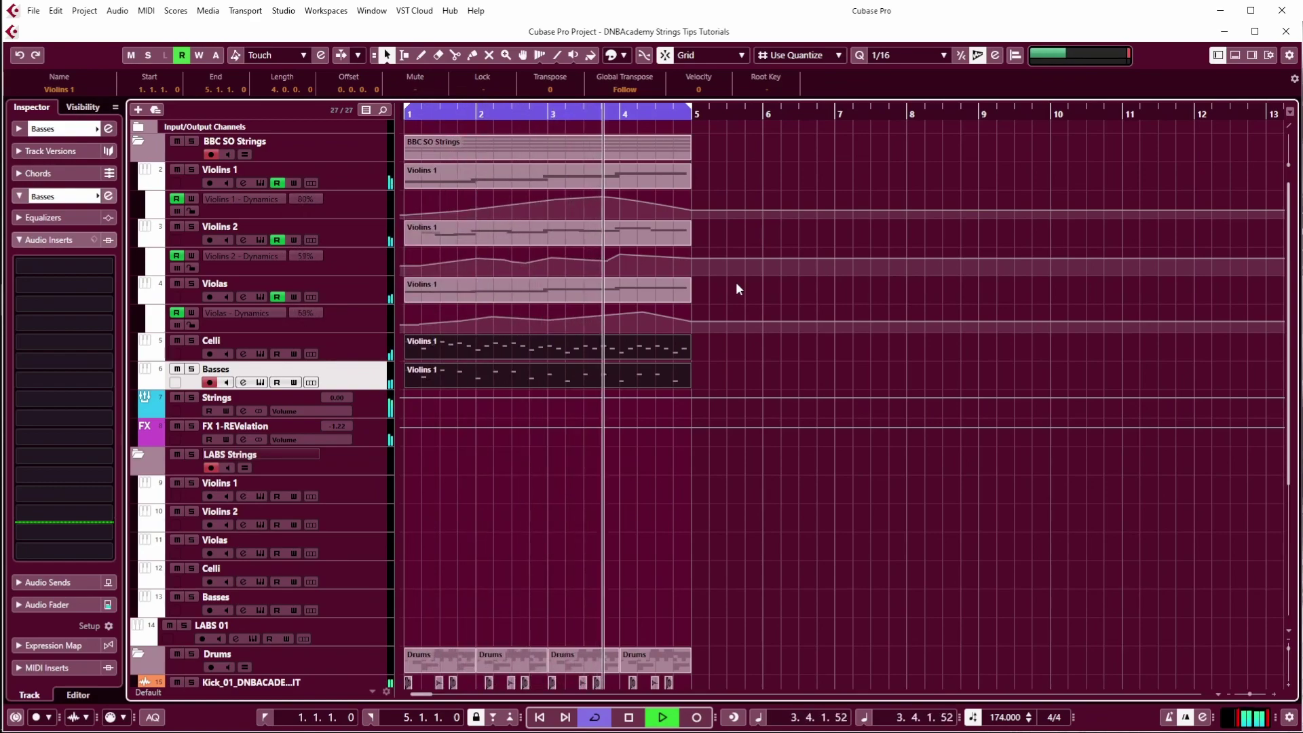
key(space)
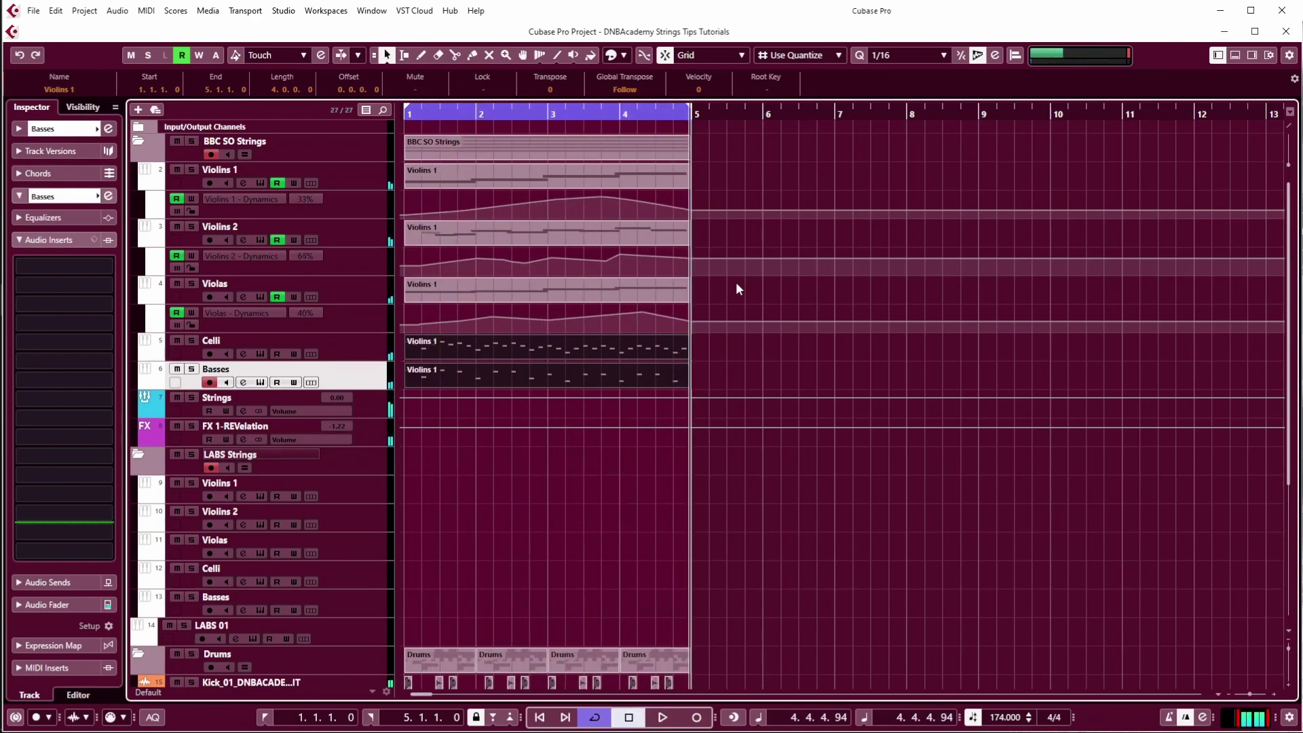